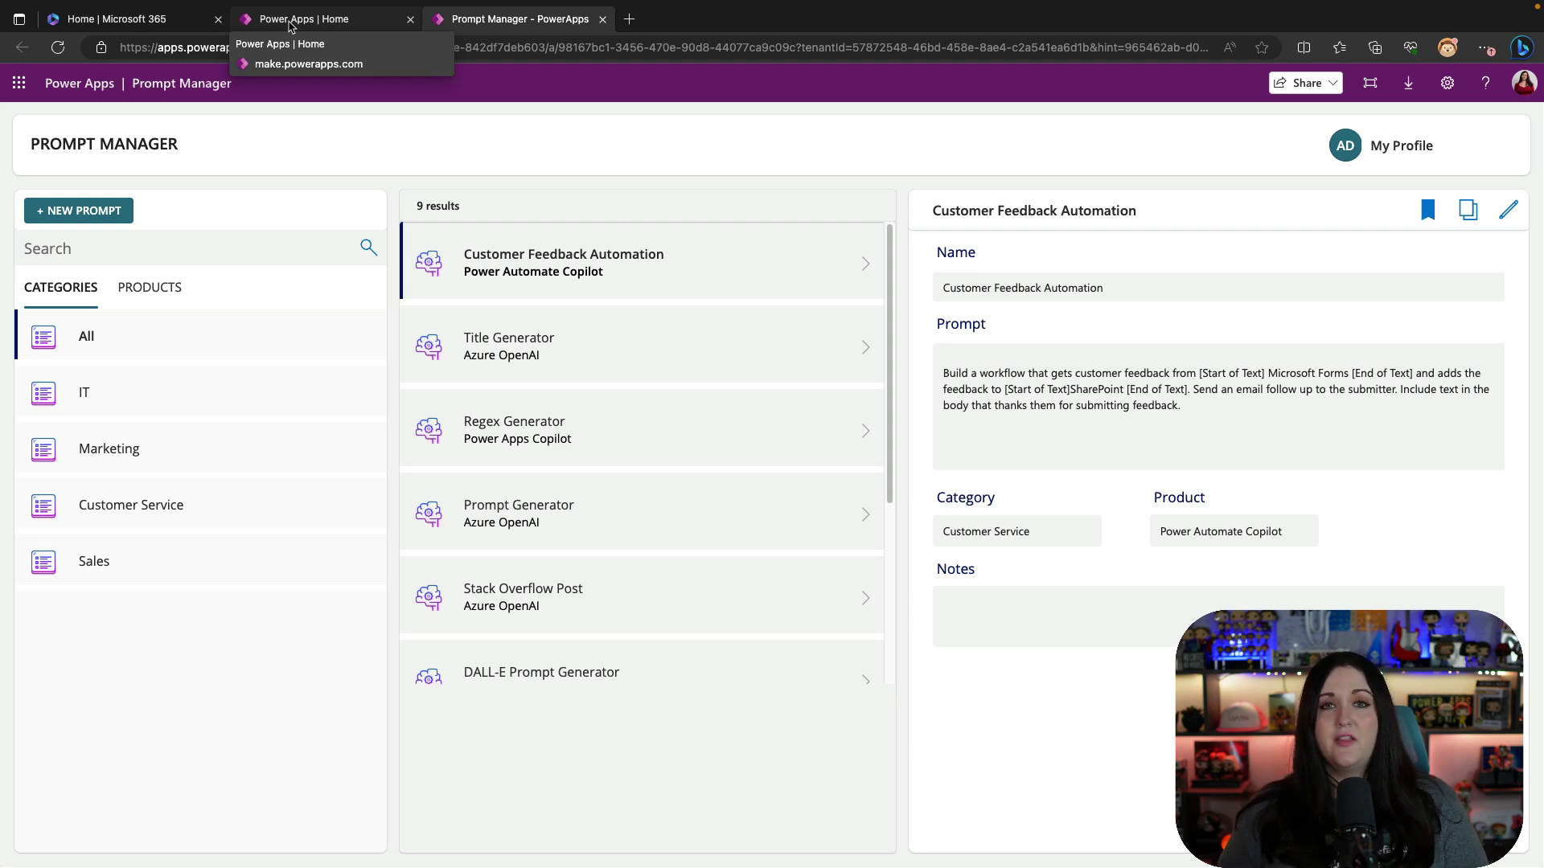
Filter the prompt list by the Power Automate Copilot product, and remove the filter again
left_click(169, 297)
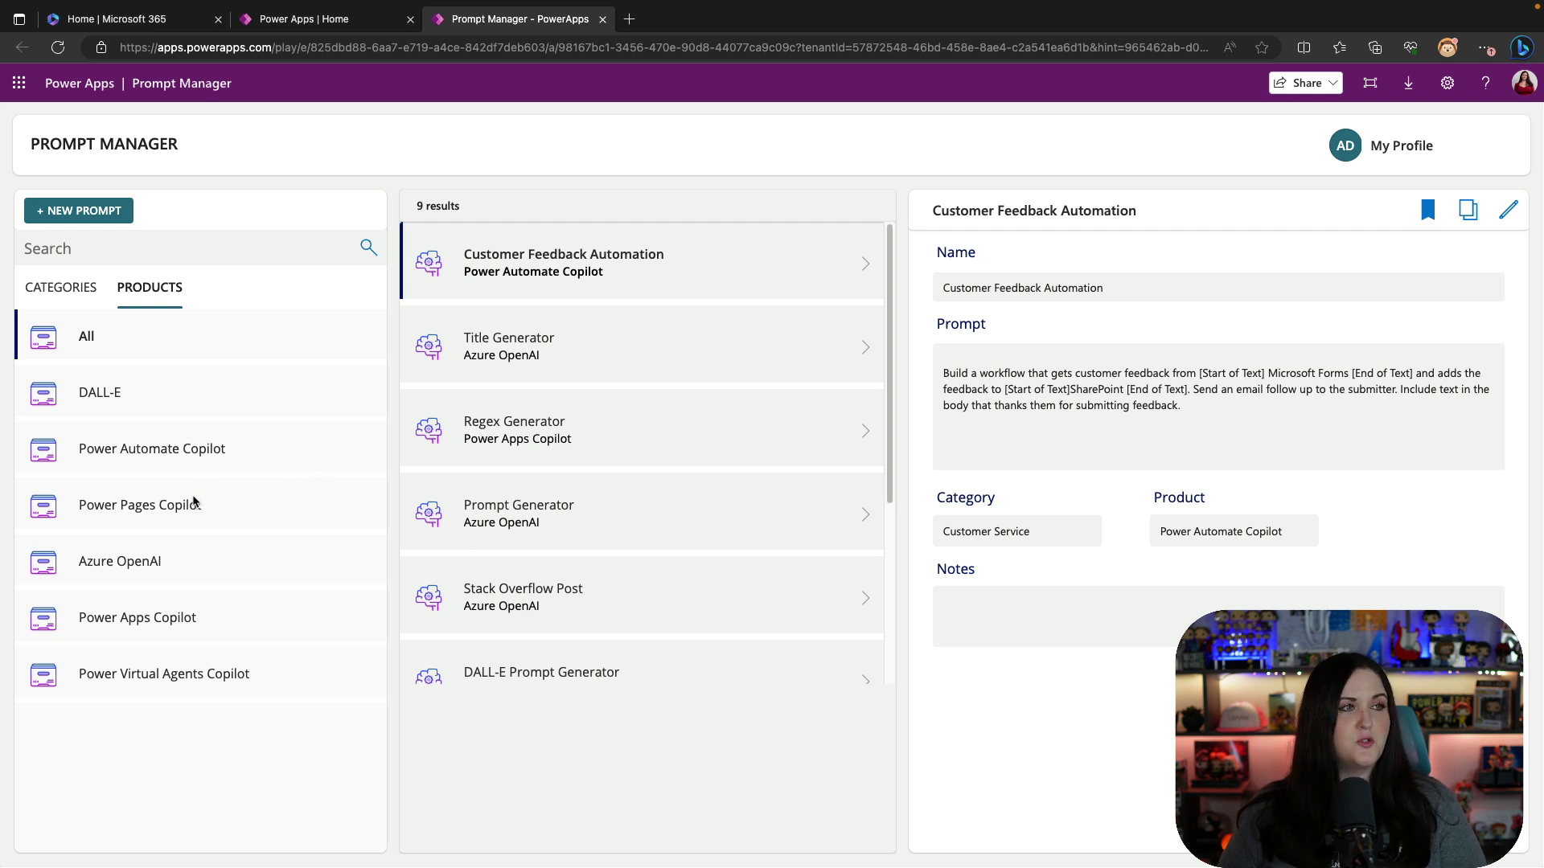
left_click(203, 451)
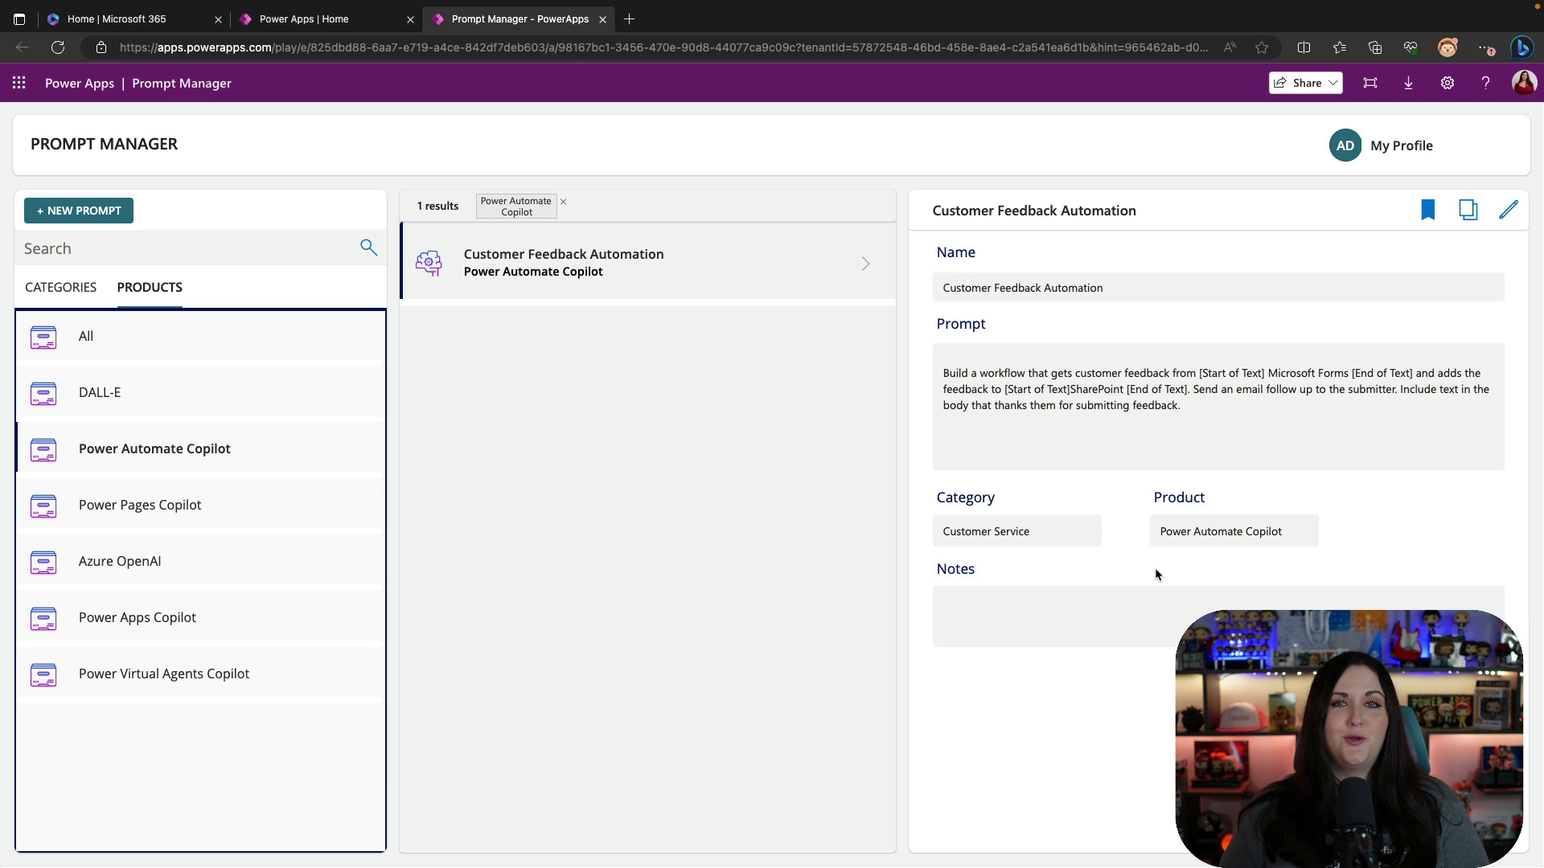
left_click(565, 205)
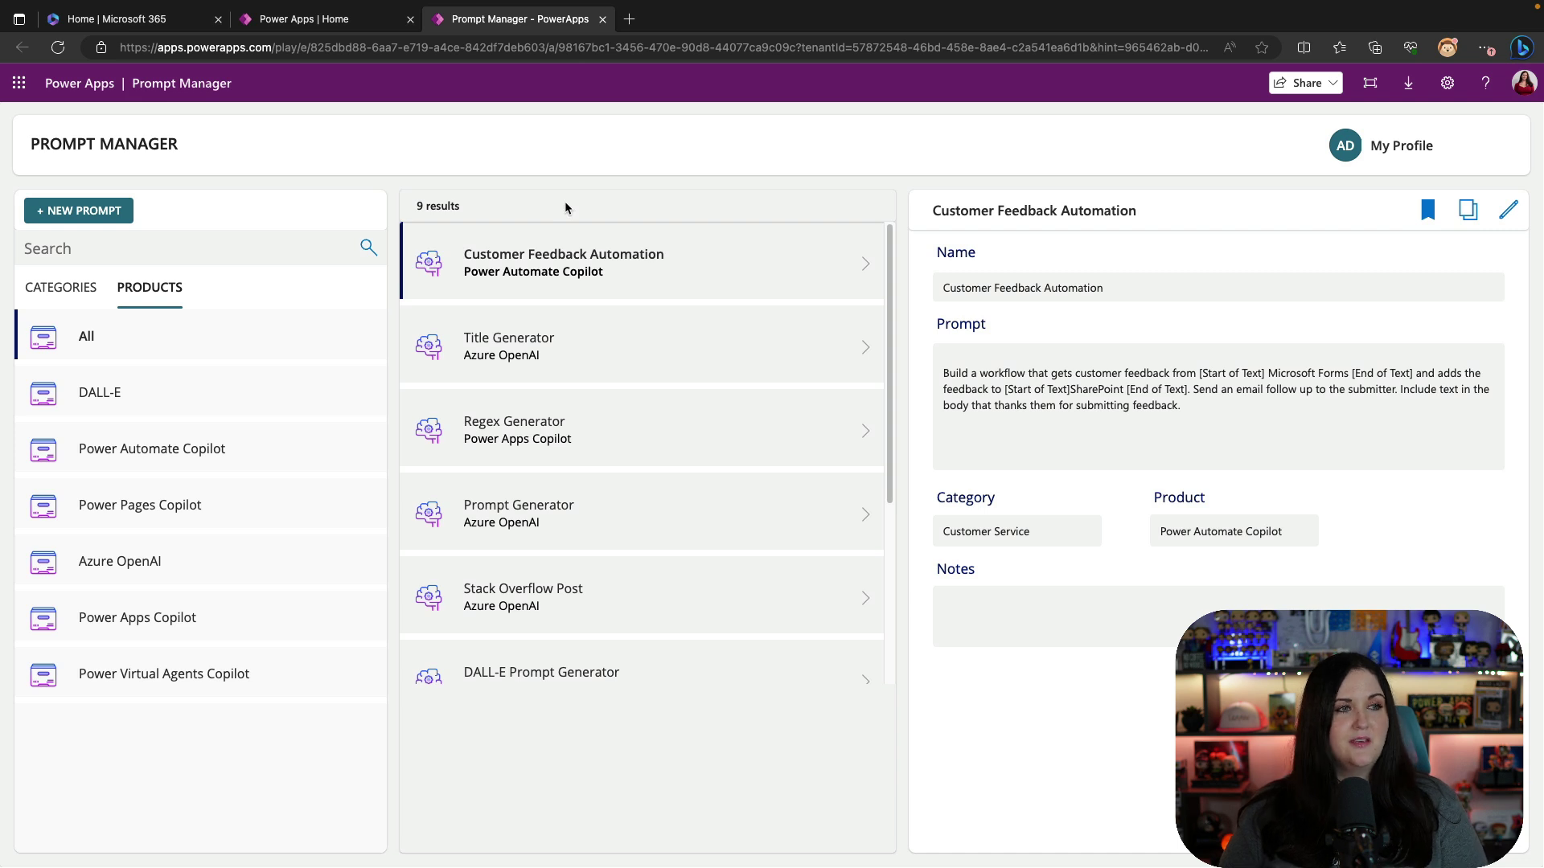
Add the Prompt Generator prompt to the favorites and list the favorited prompts in My Profile
left_click(860, 520)
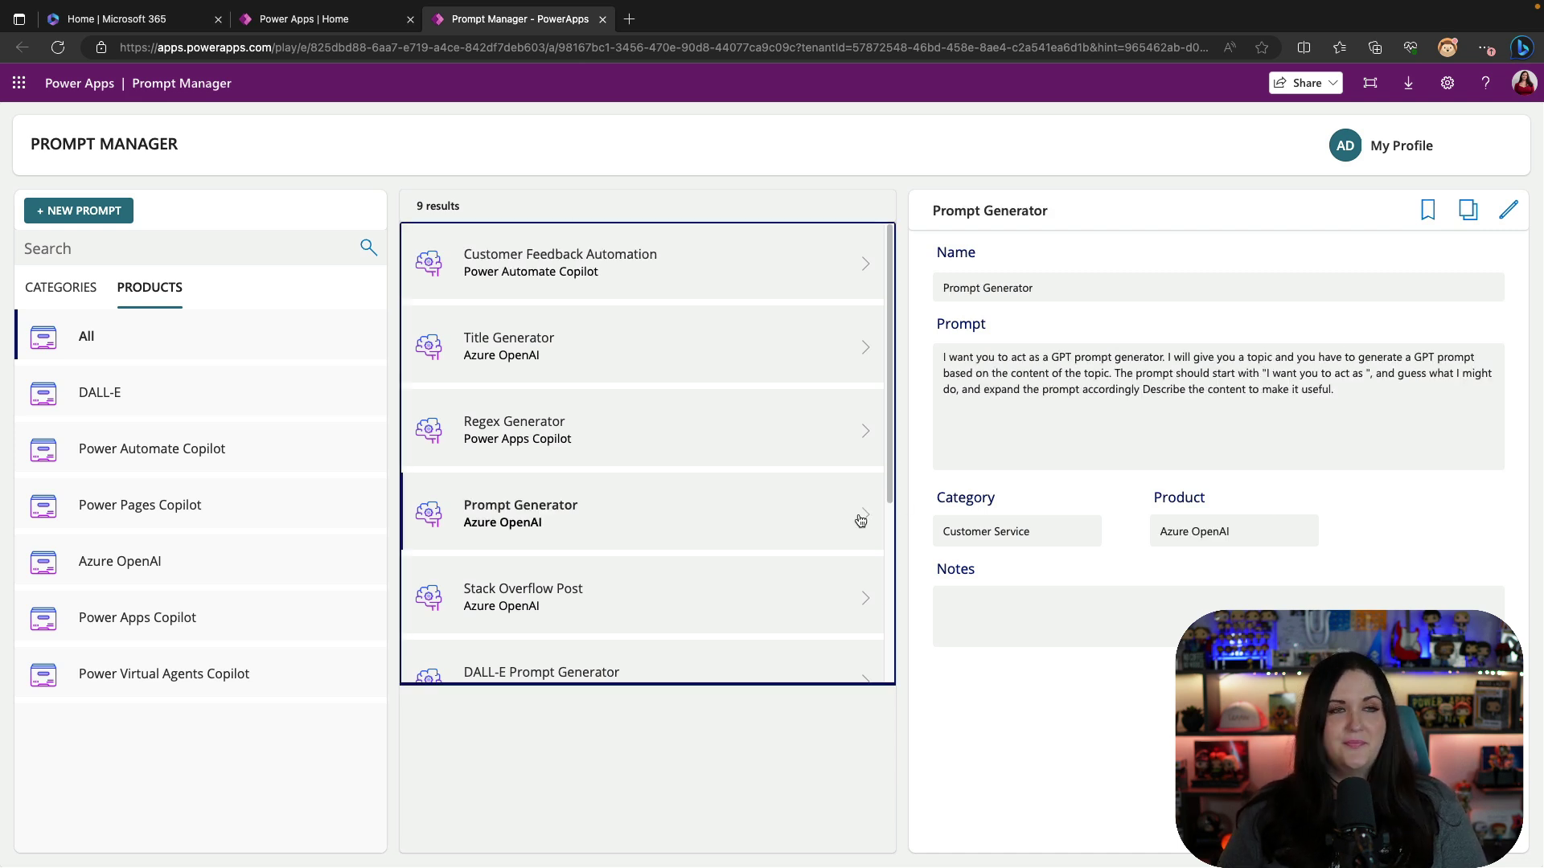
left_click(1428, 212)
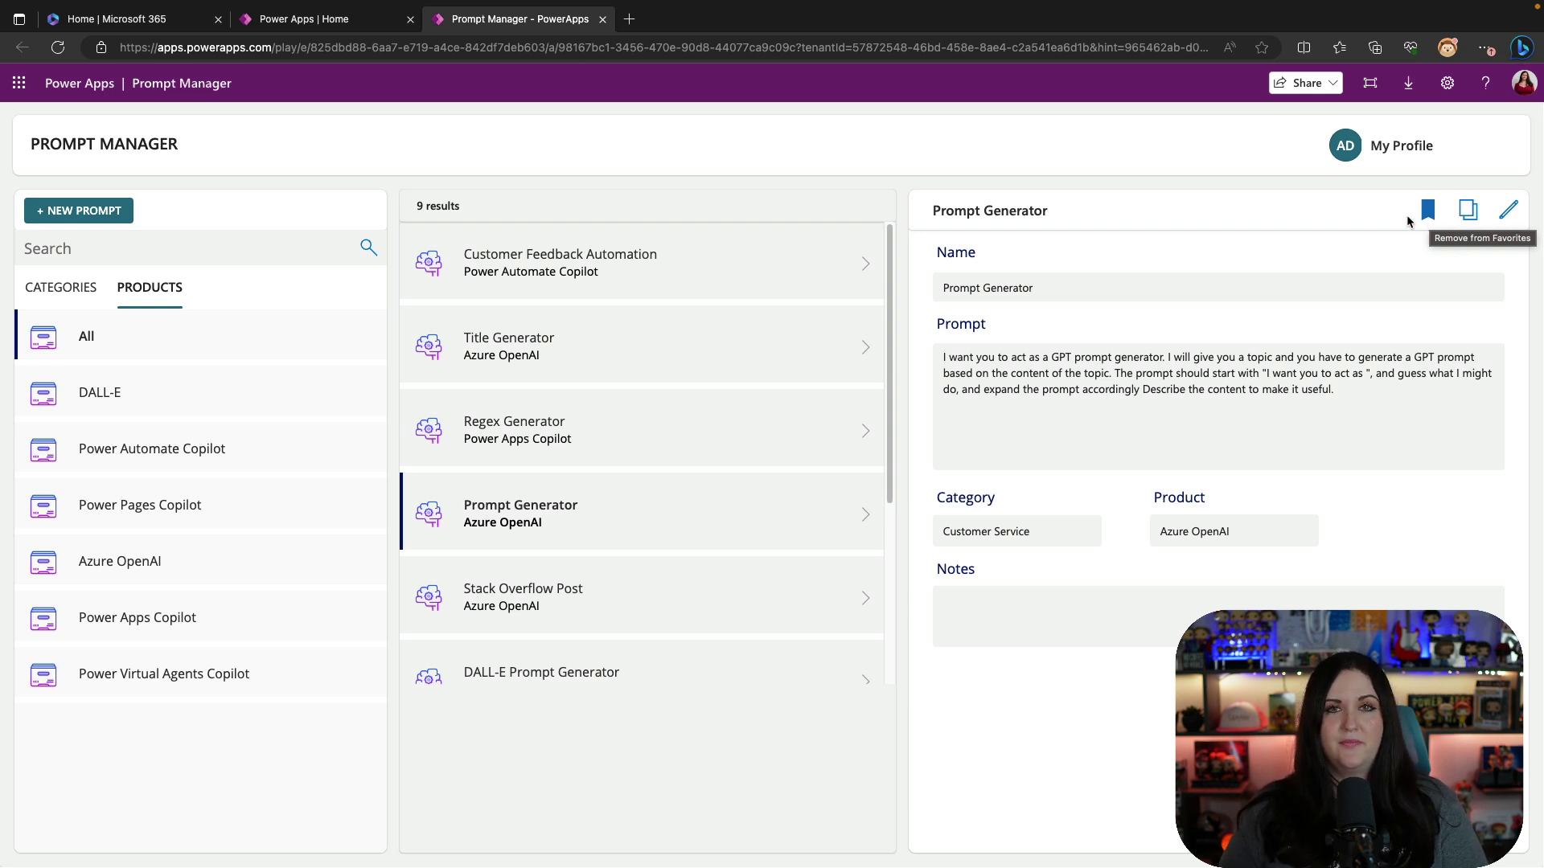
left_click(1405, 152)
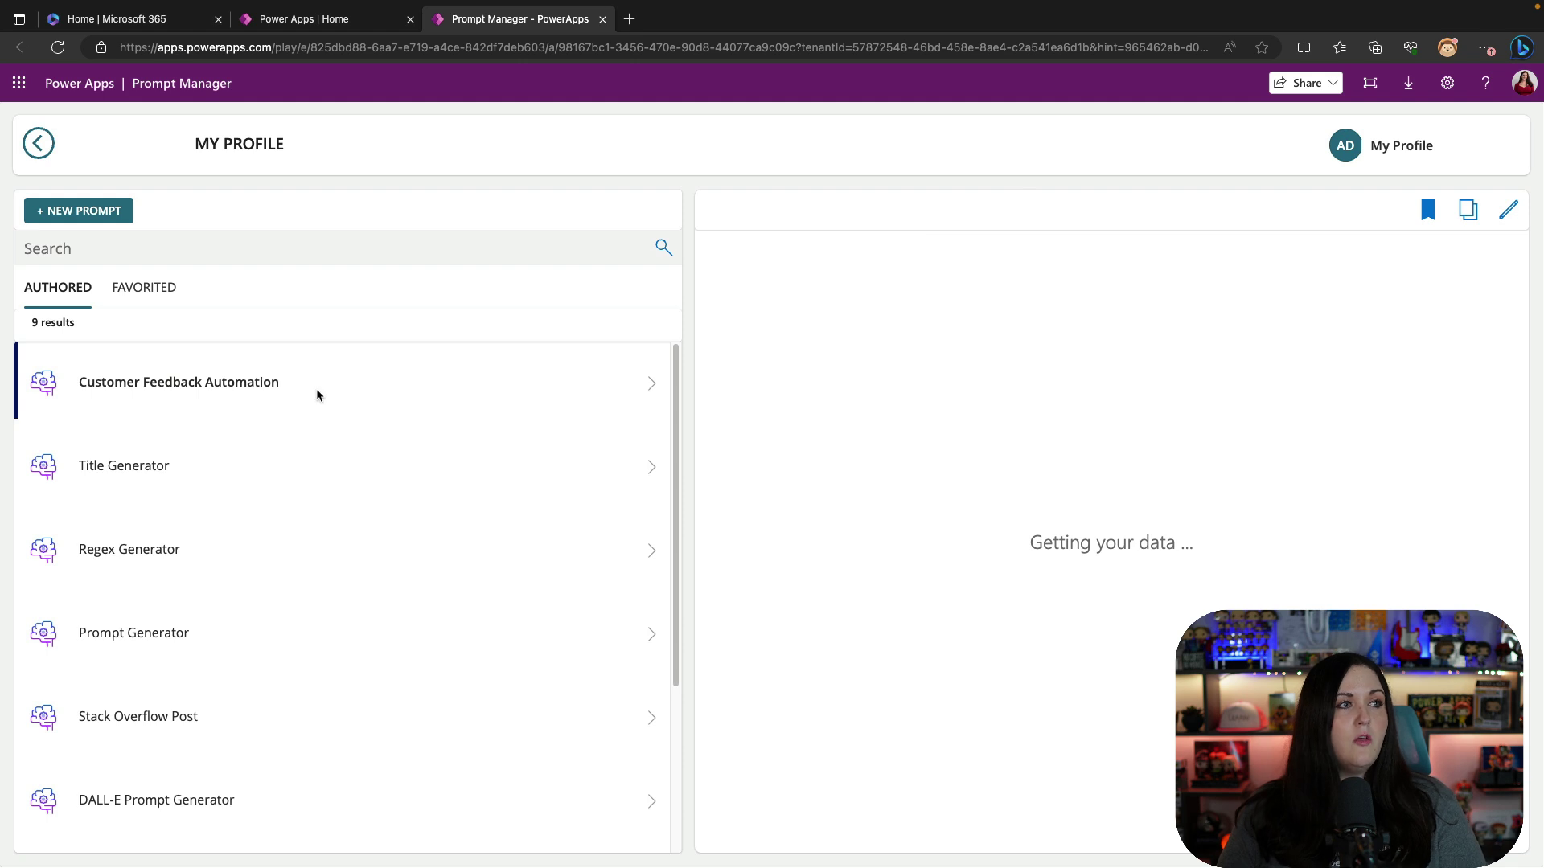
left_click(162, 293)
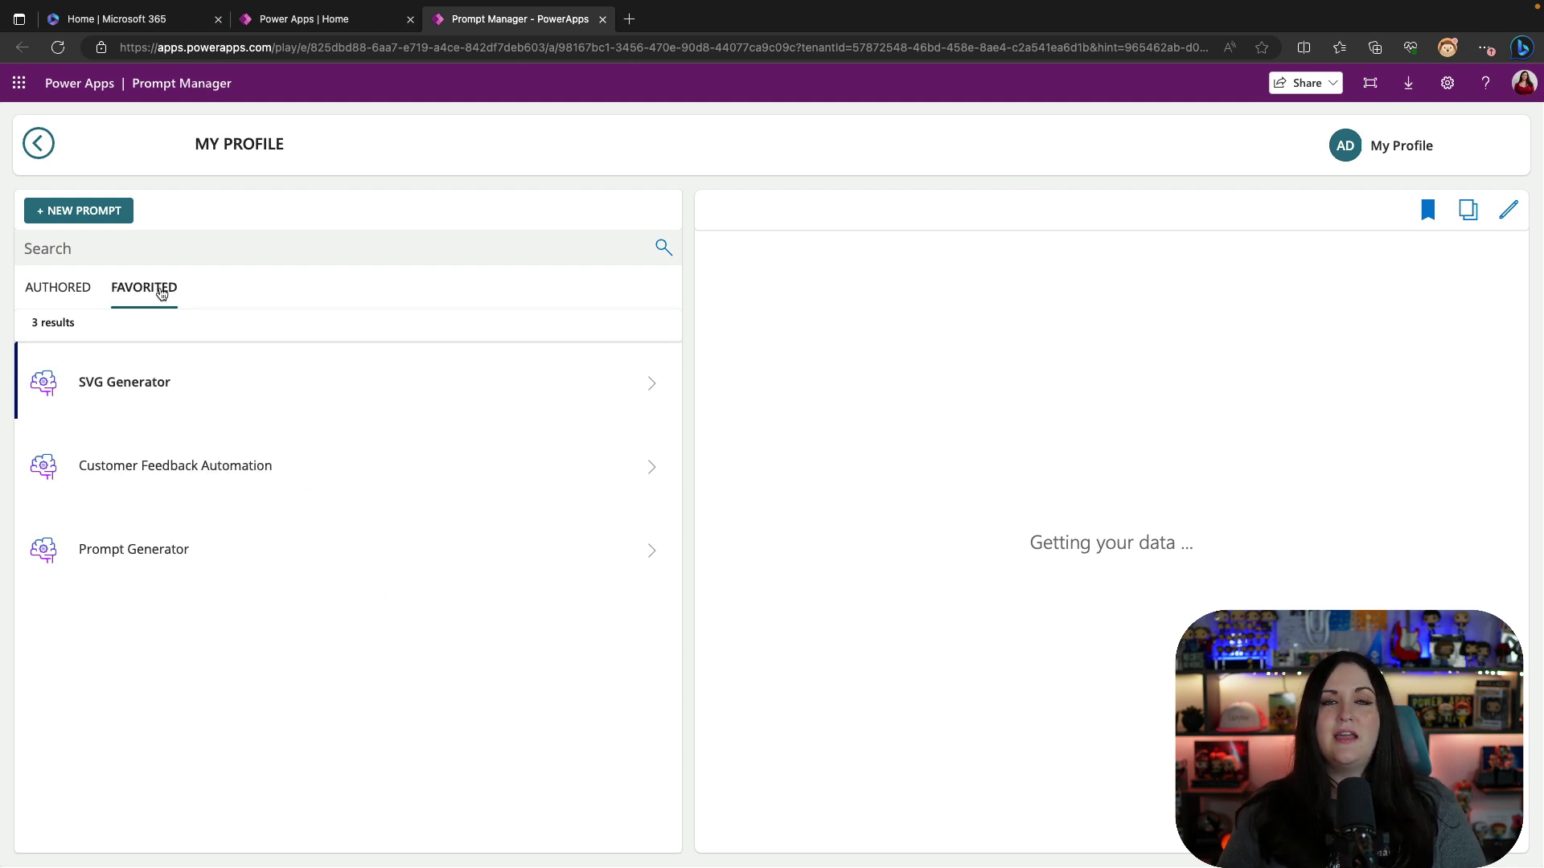
Copy the text of the favorited Customer Feedback Automation prompt to the clipboard
left_click(157, 548)
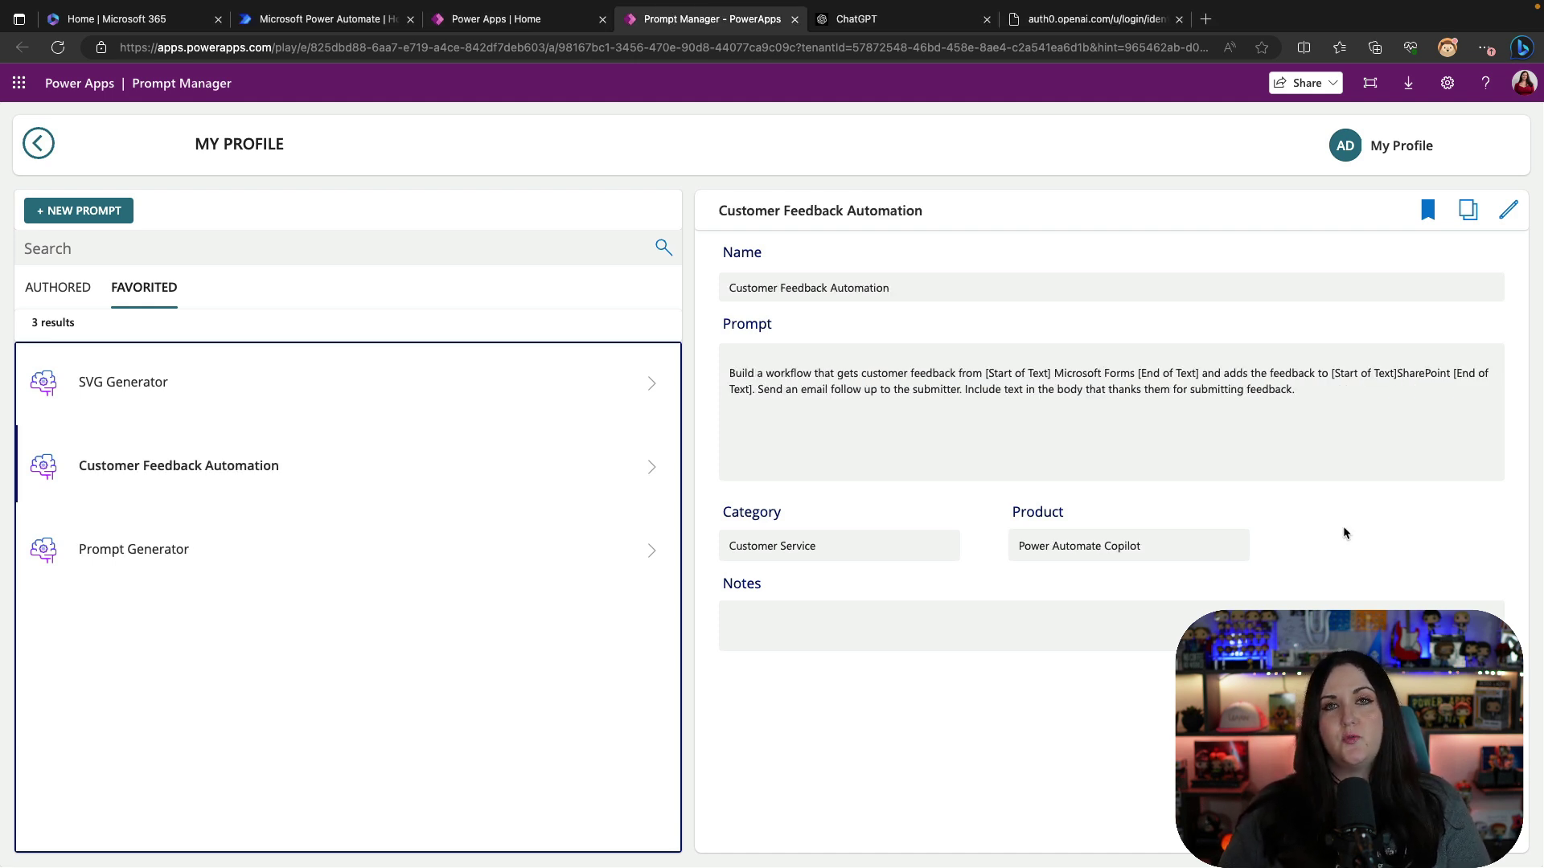
left_click(1471, 223)
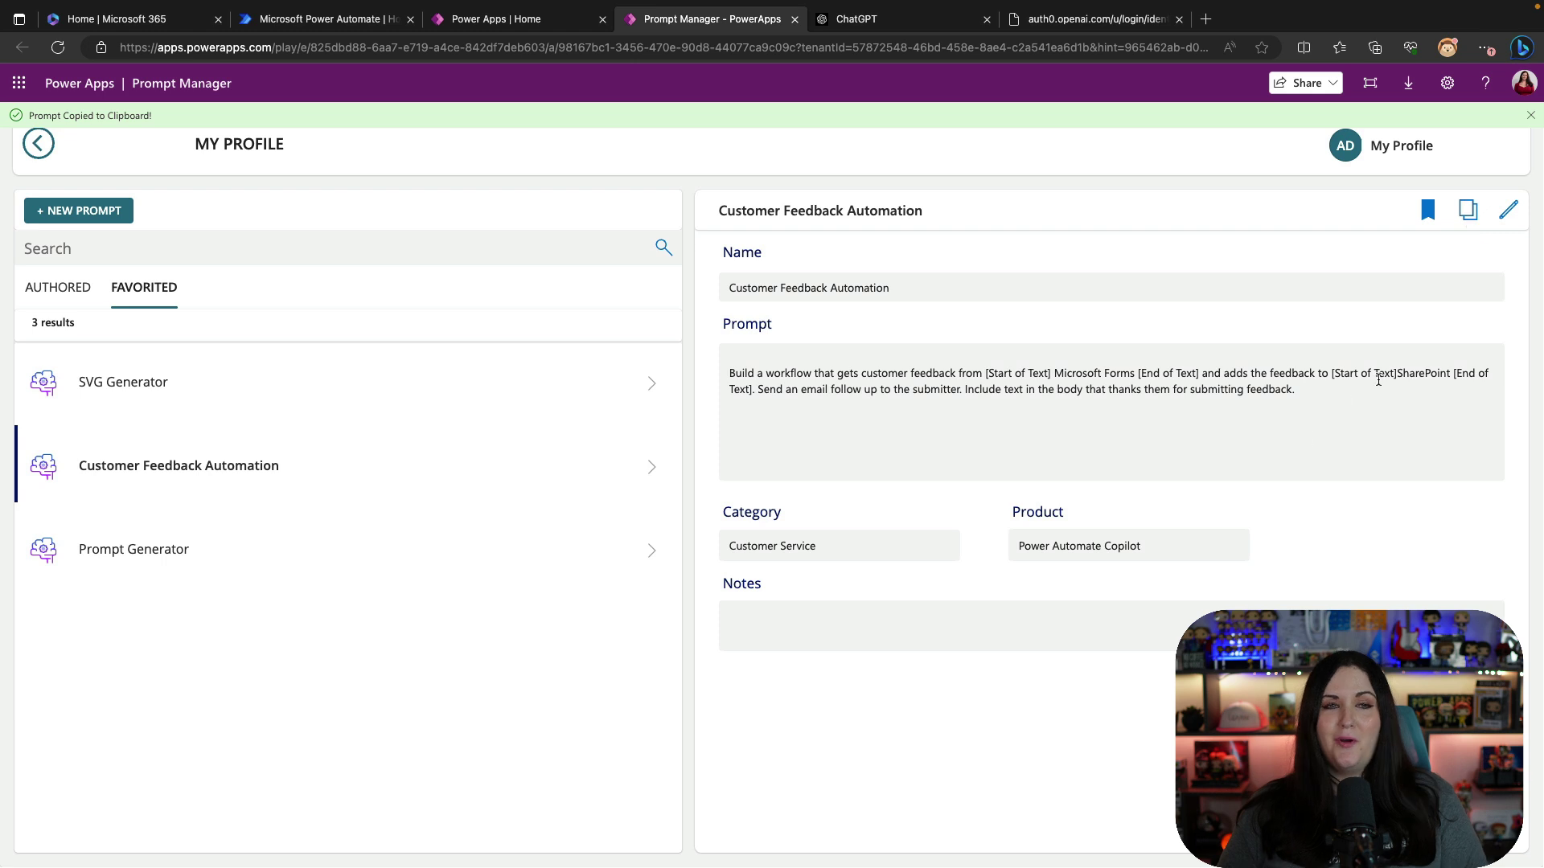
left_click_drag(1344, 384, 701, 343)
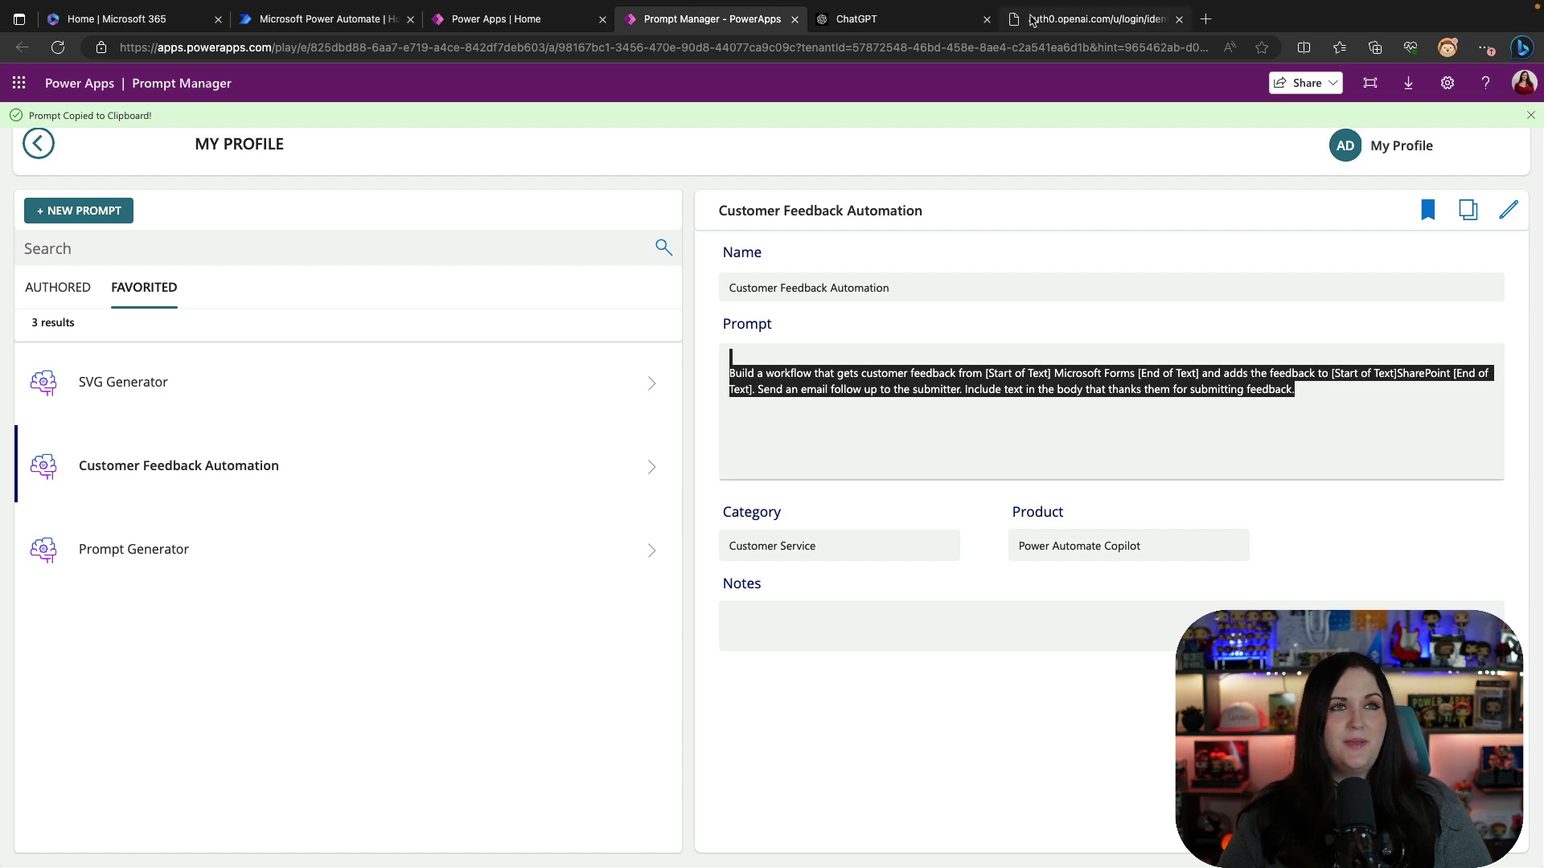
Switch to Power Automate, dismiss the feedback survey and paste the copied prompt as the Copilot flow description
left_click(333, 18)
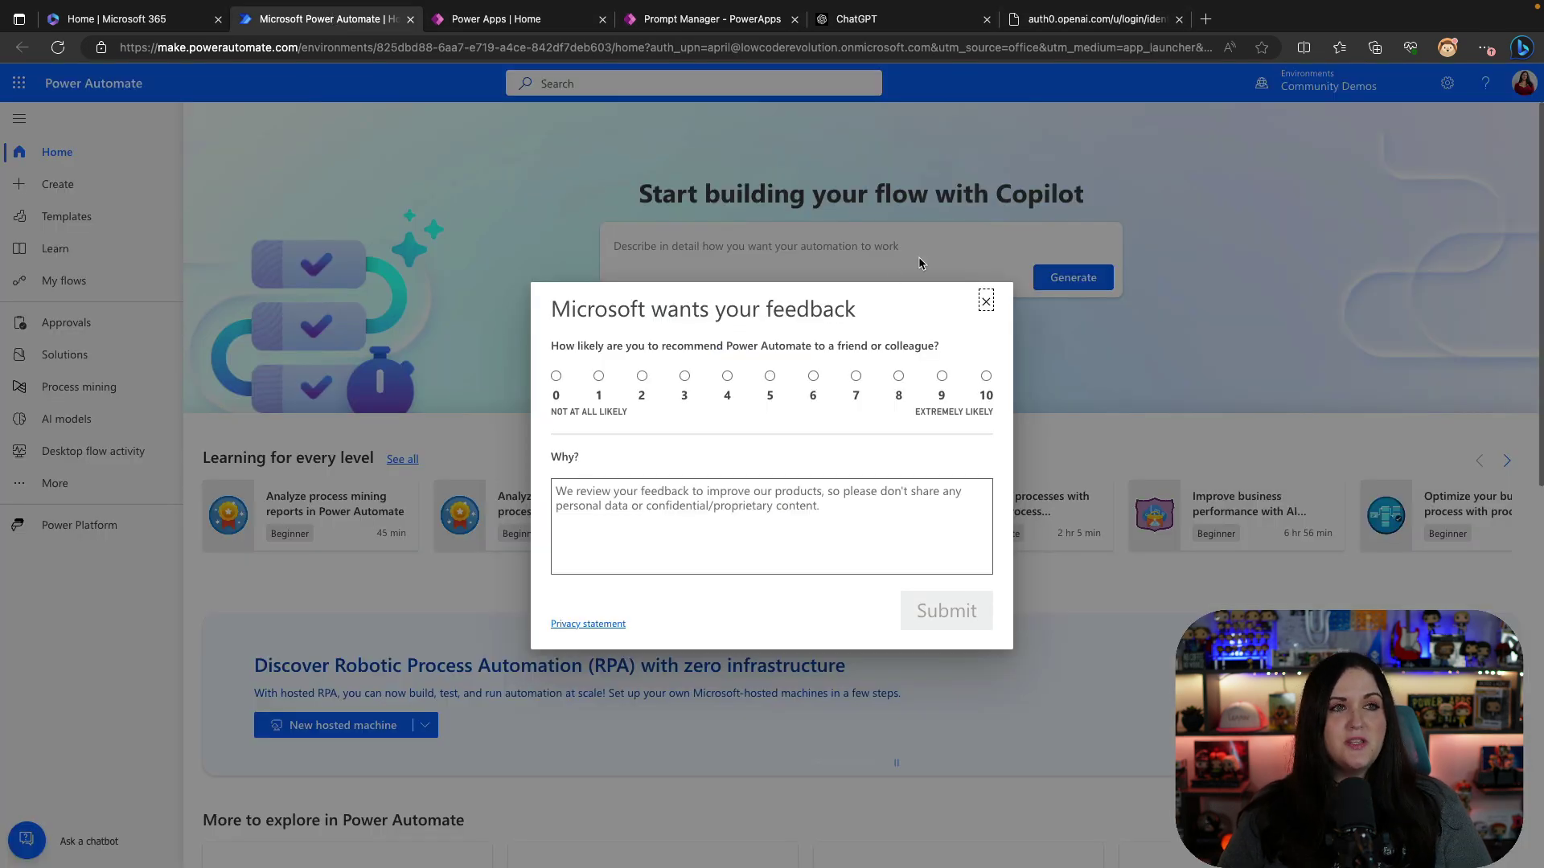
left_click(986, 301)
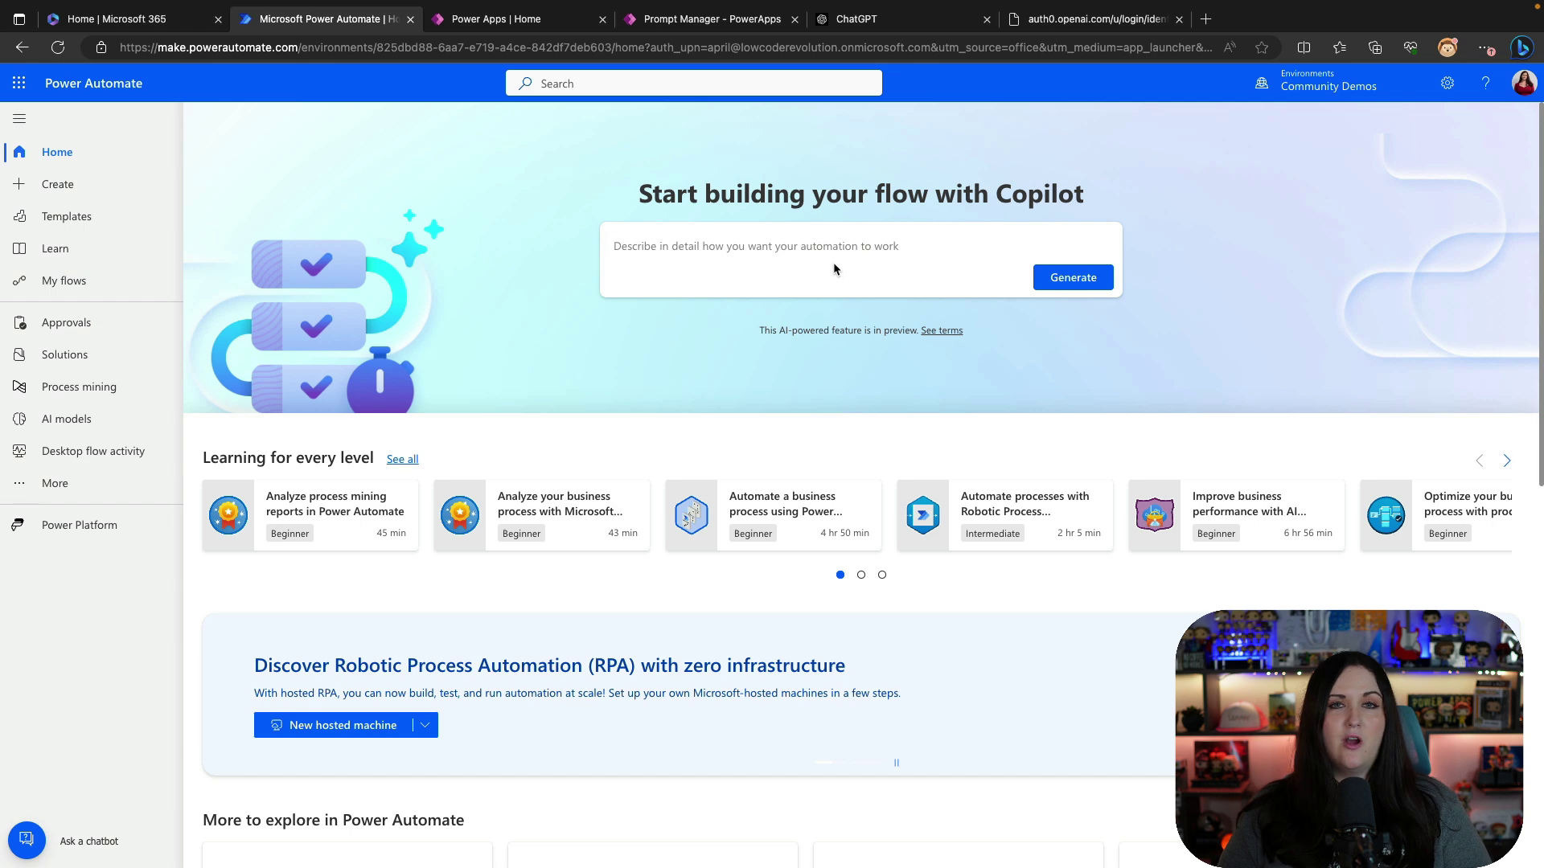
left_click(834, 249)
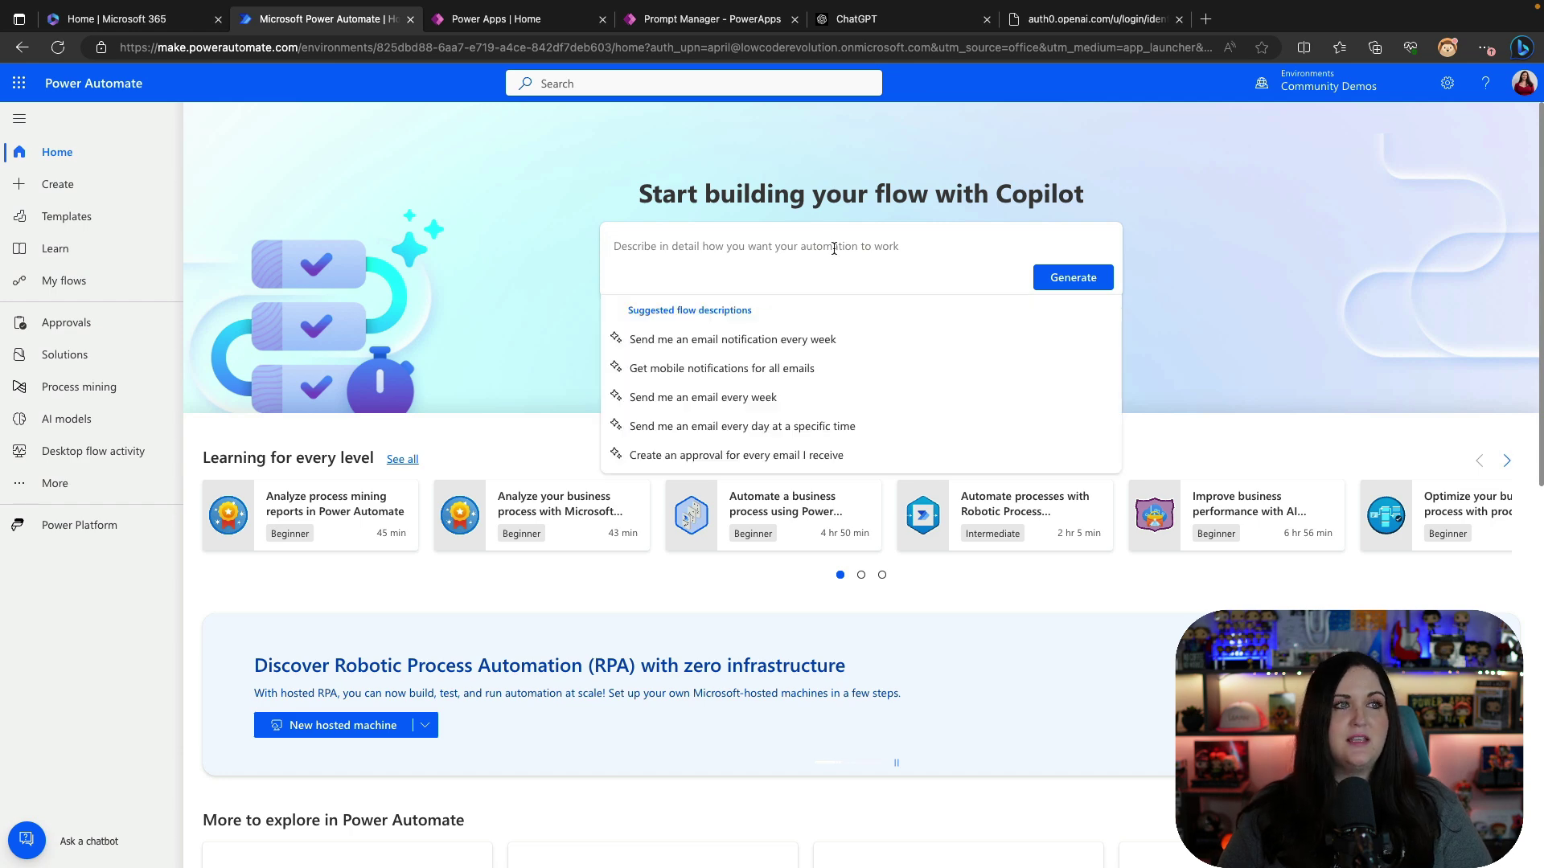
key("ctrl+v")
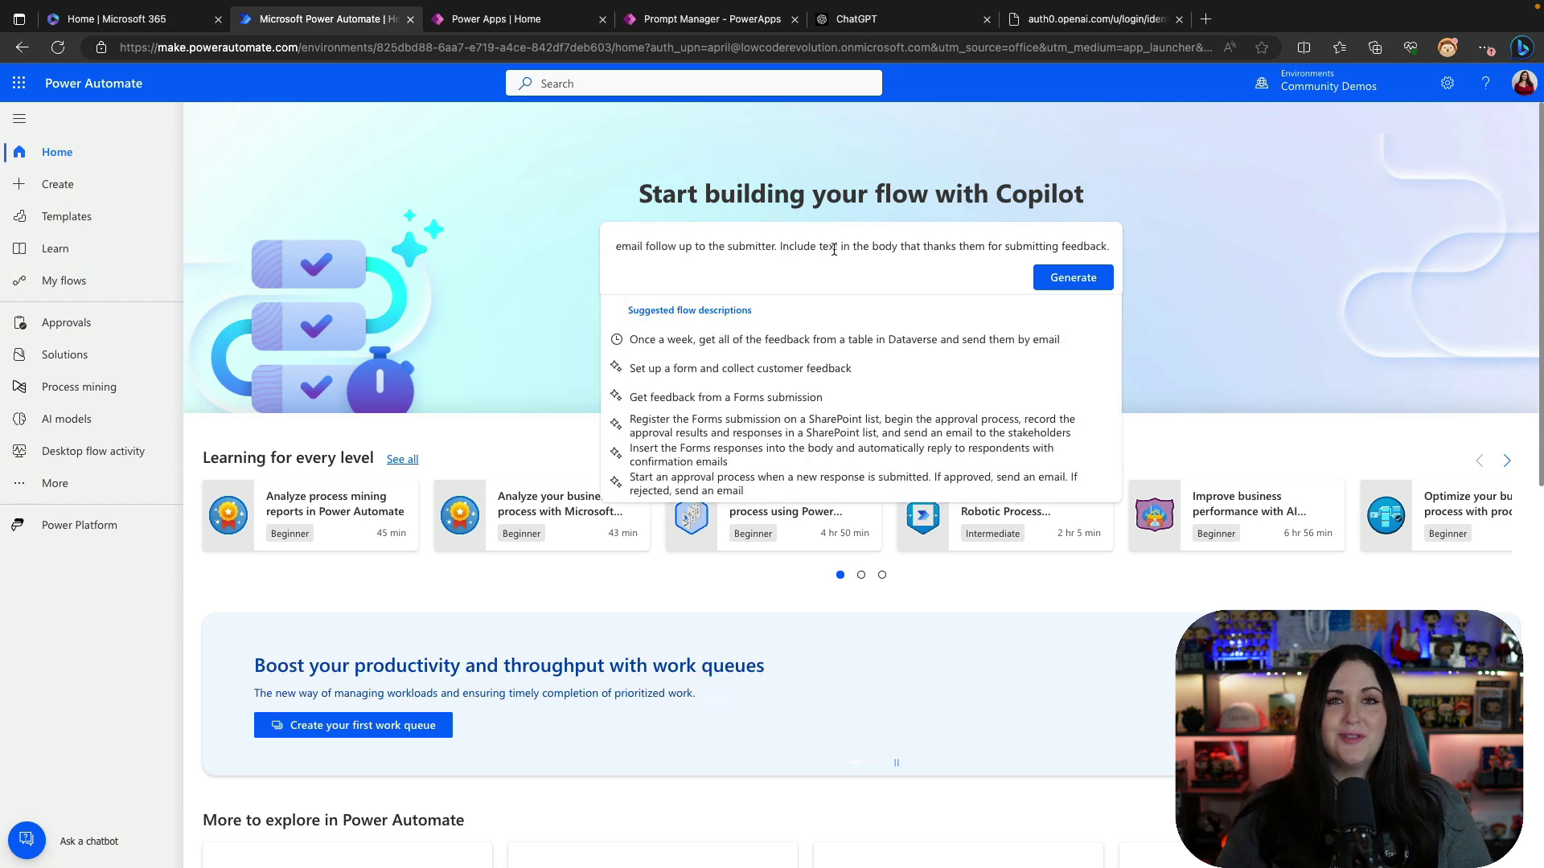
Return to Prompt Manager's main screen and open a blank new prompt to examine its Name, Prompt, Category, Product and Notes fields
left_click(712, 19)
left_click(46, 145)
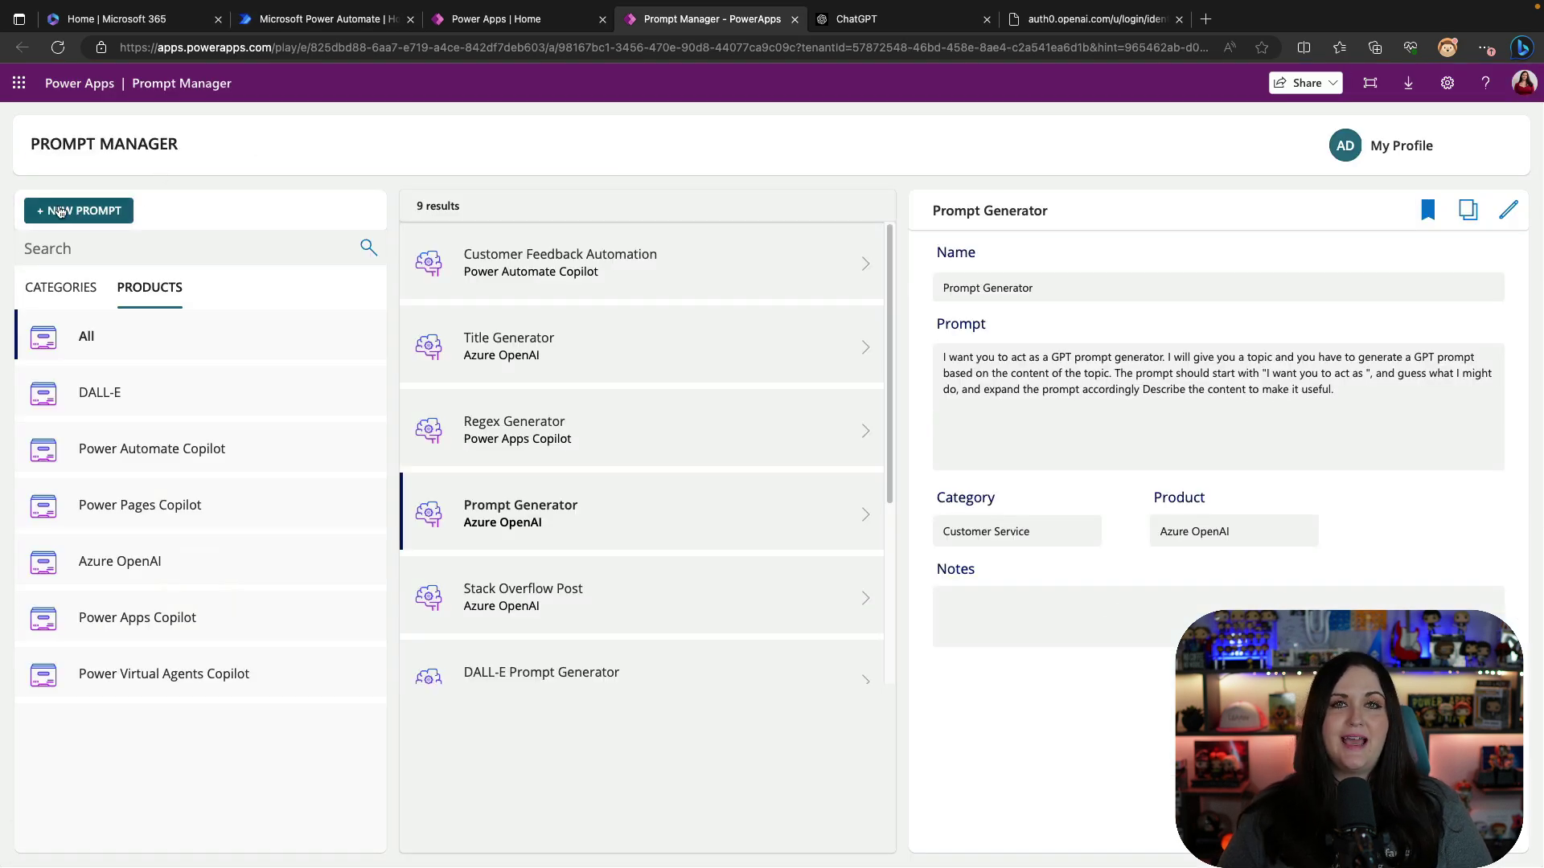
left_click(95, 215)
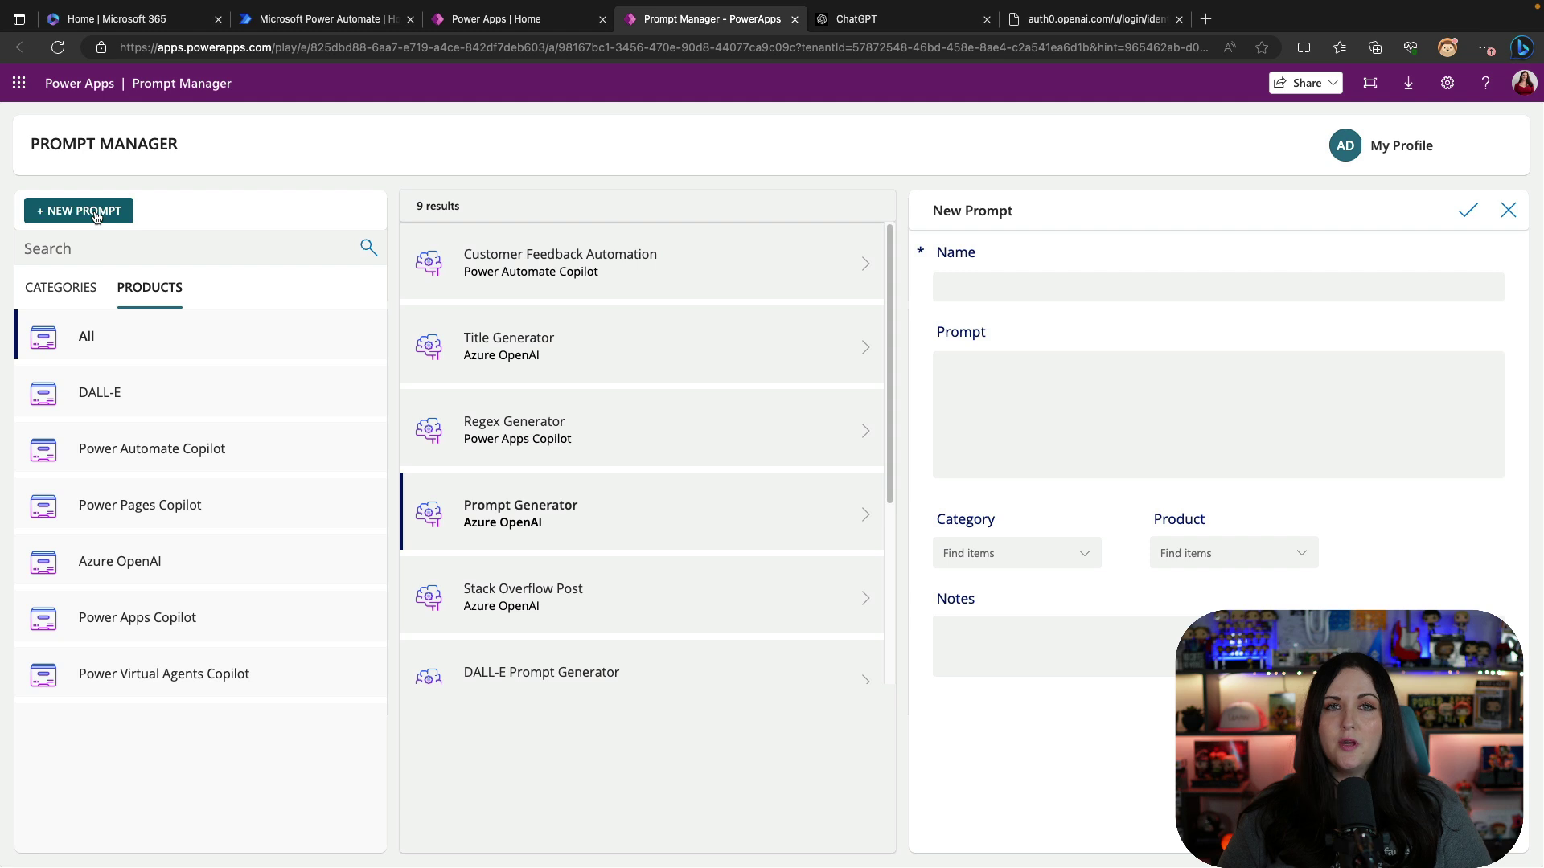
left_click(1125, 291)
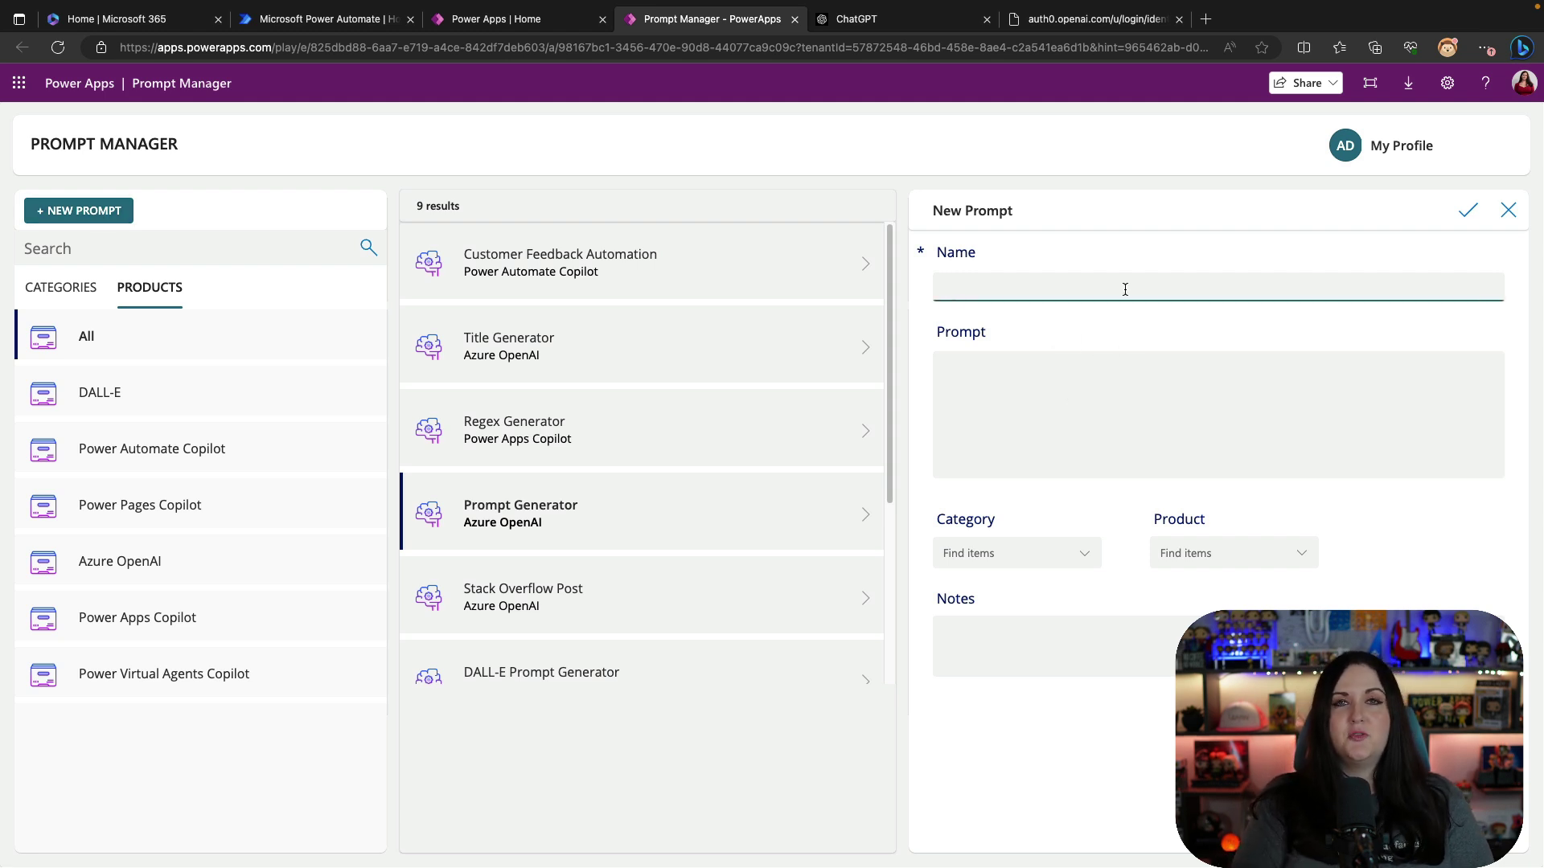
left_click(1088, 399)
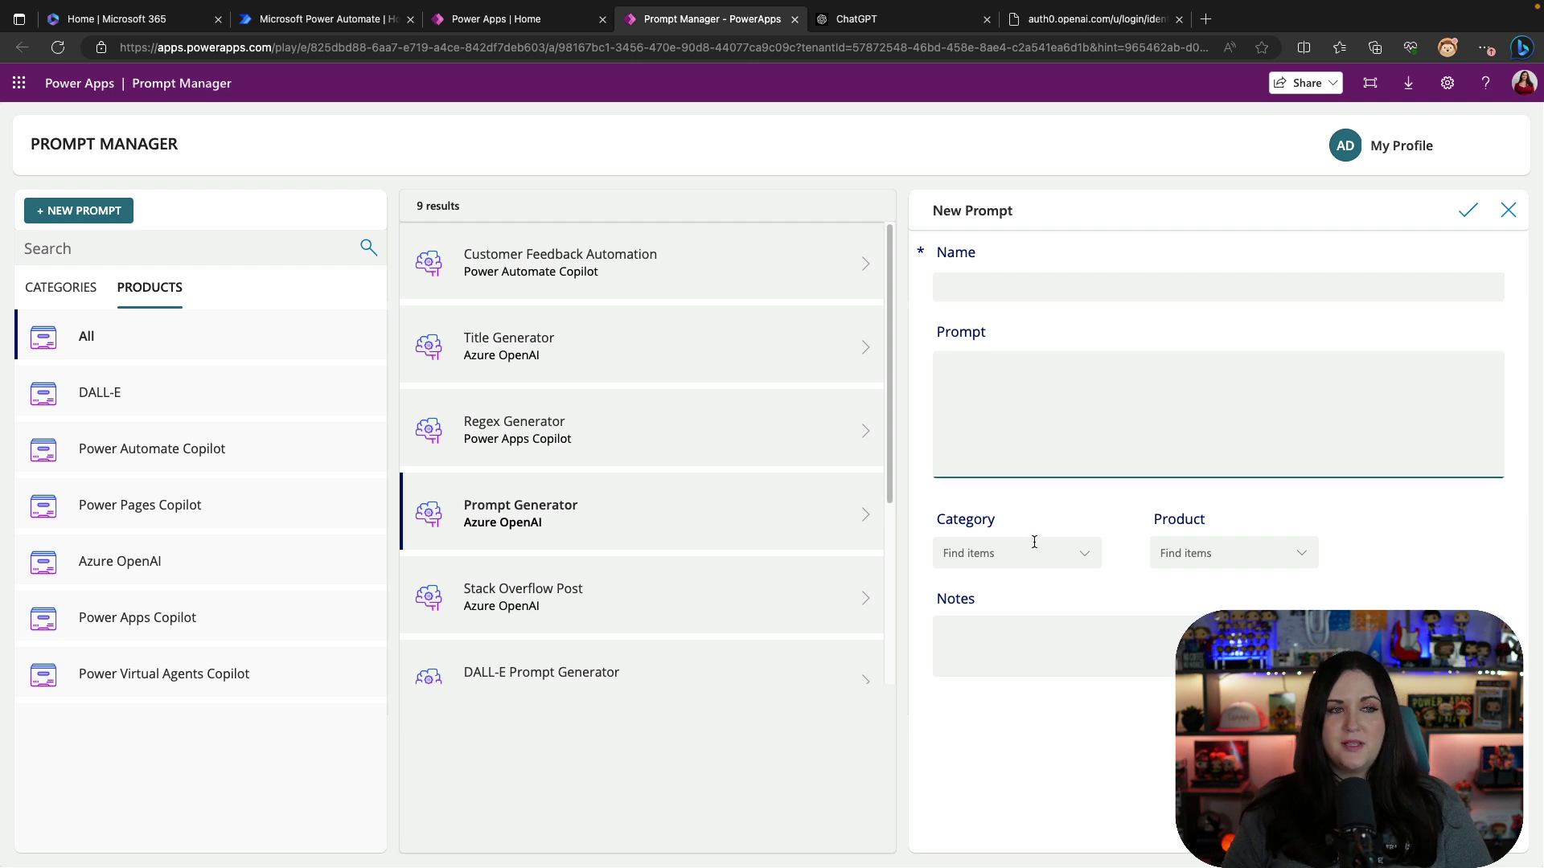
left_click(1036, 553)
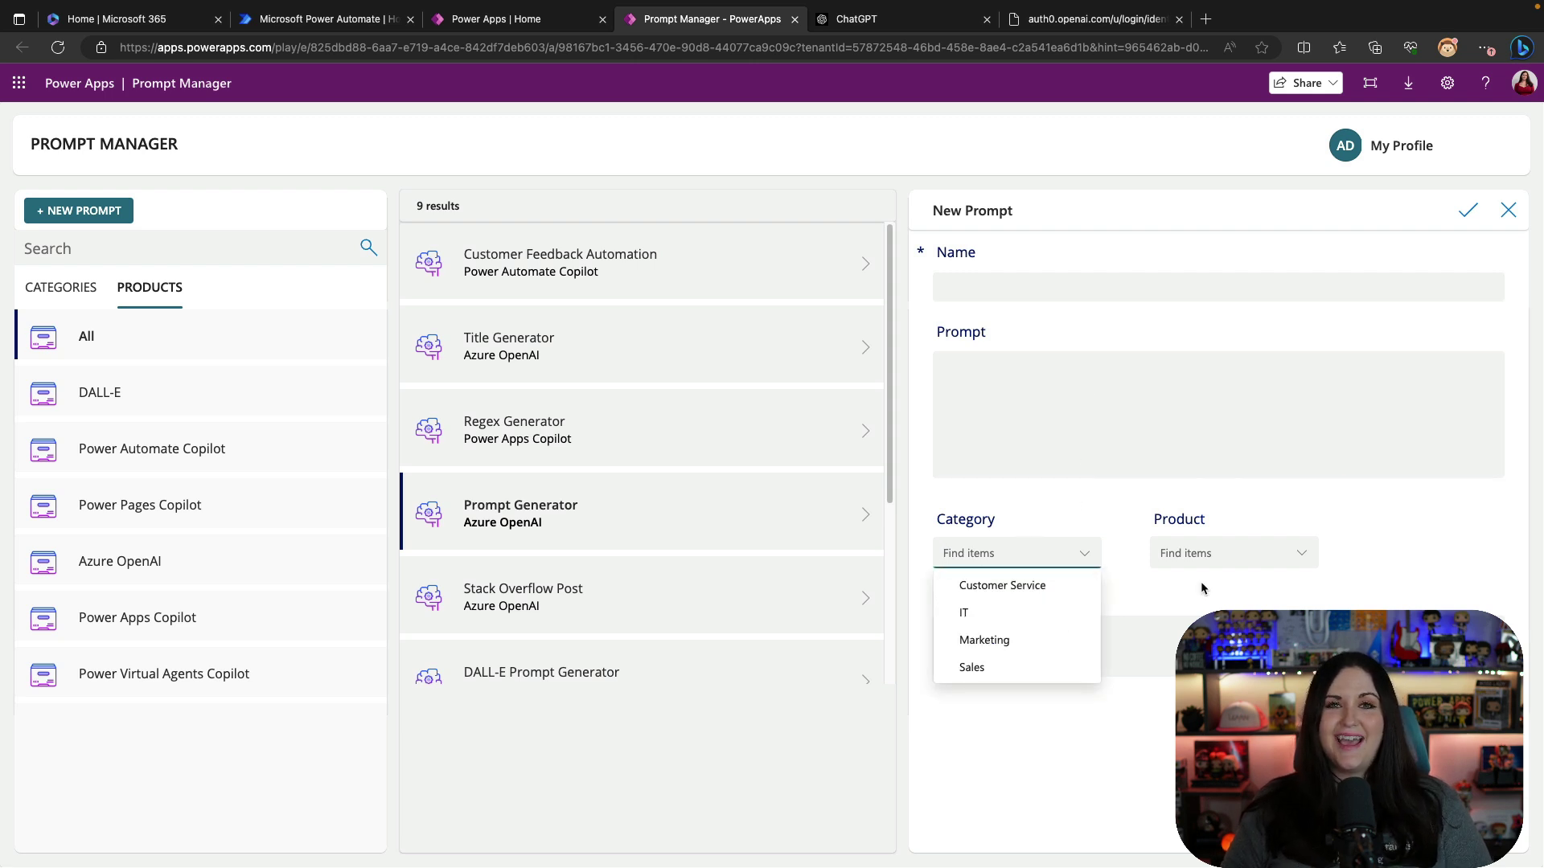
left_click(1202, 553)
left_click(1001, 643)
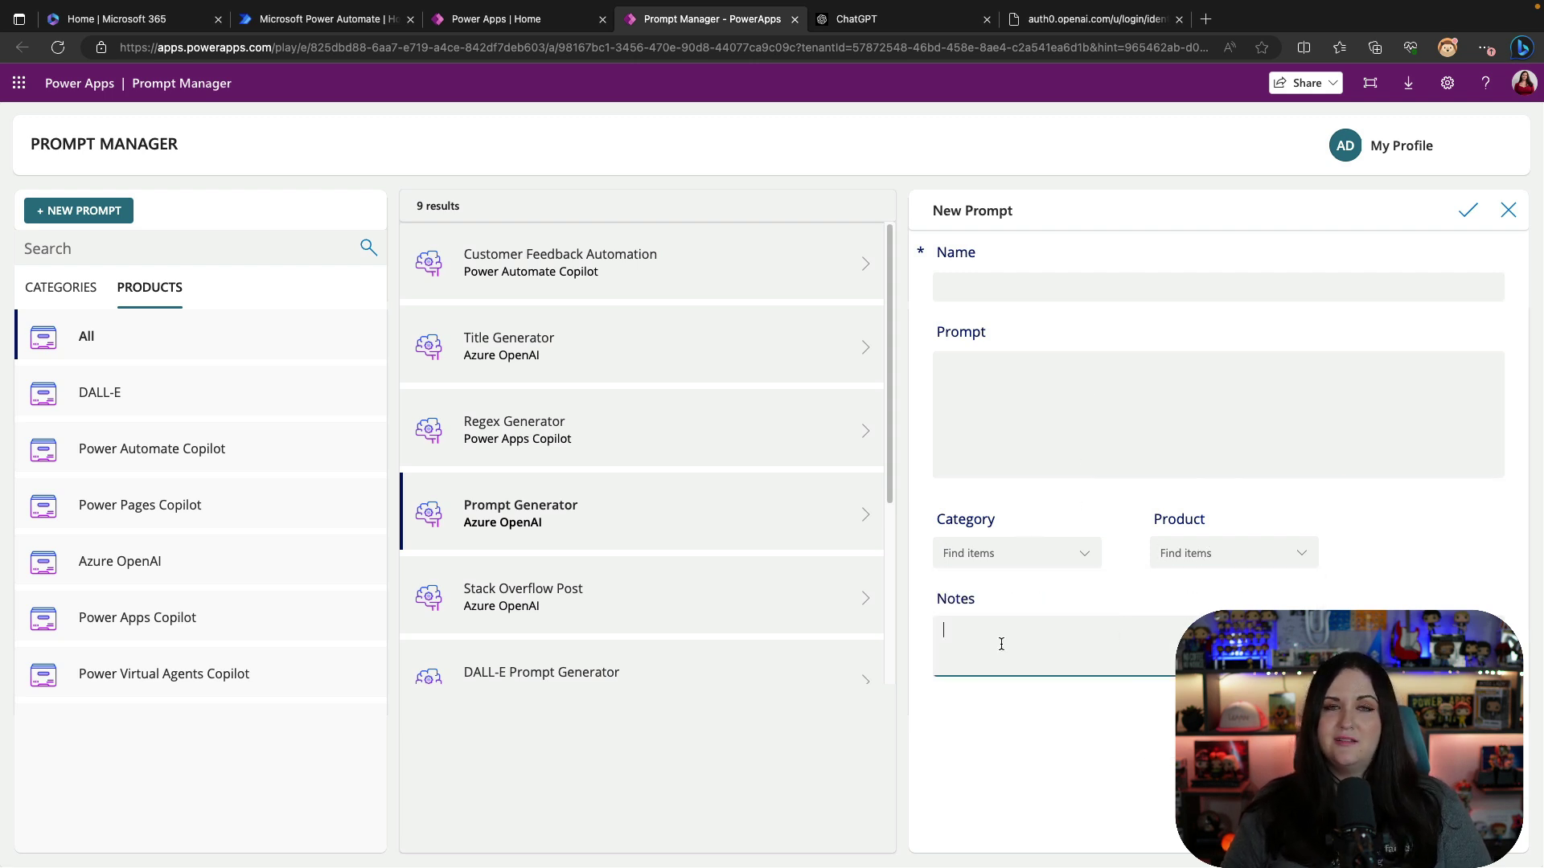
Search the prompts for "power" and clear the search filter
left_click(163, 253)
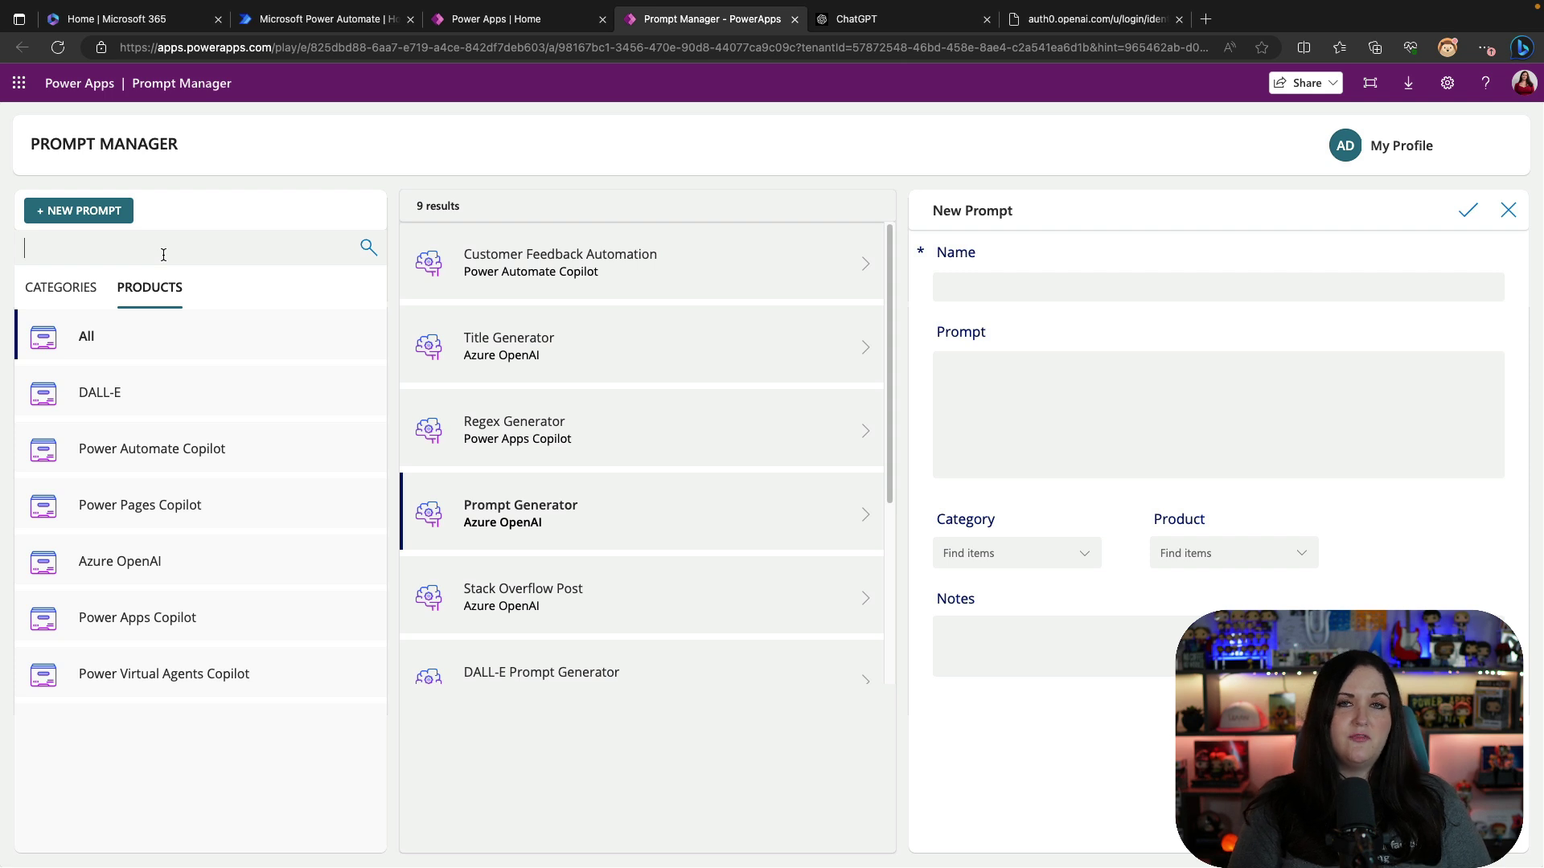
left_click(163, 254)
type("power")
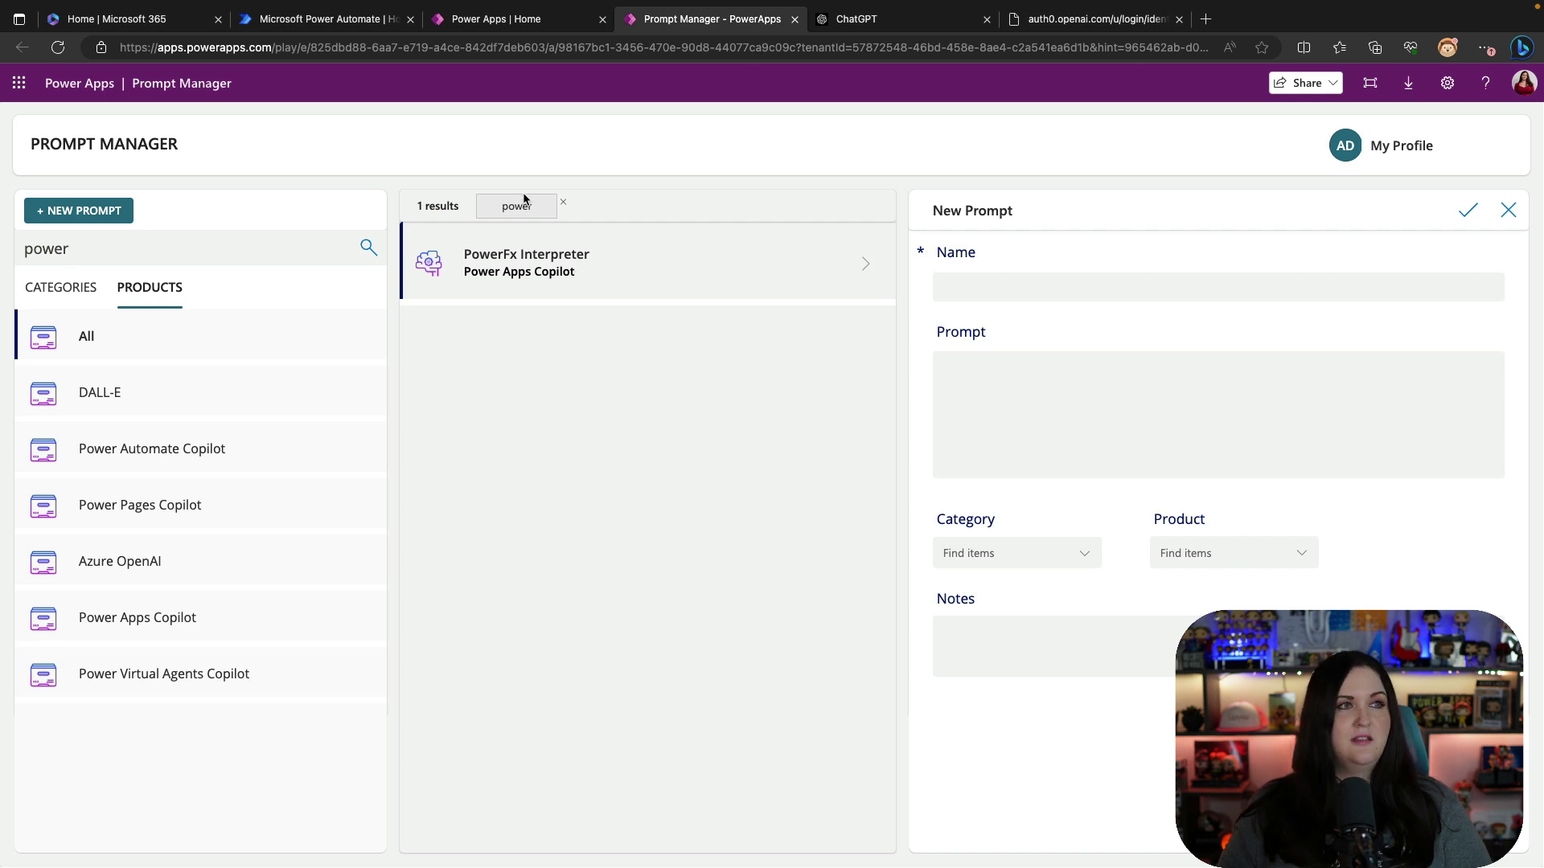
left_click(563, 201)
key("ctrl+super+f")
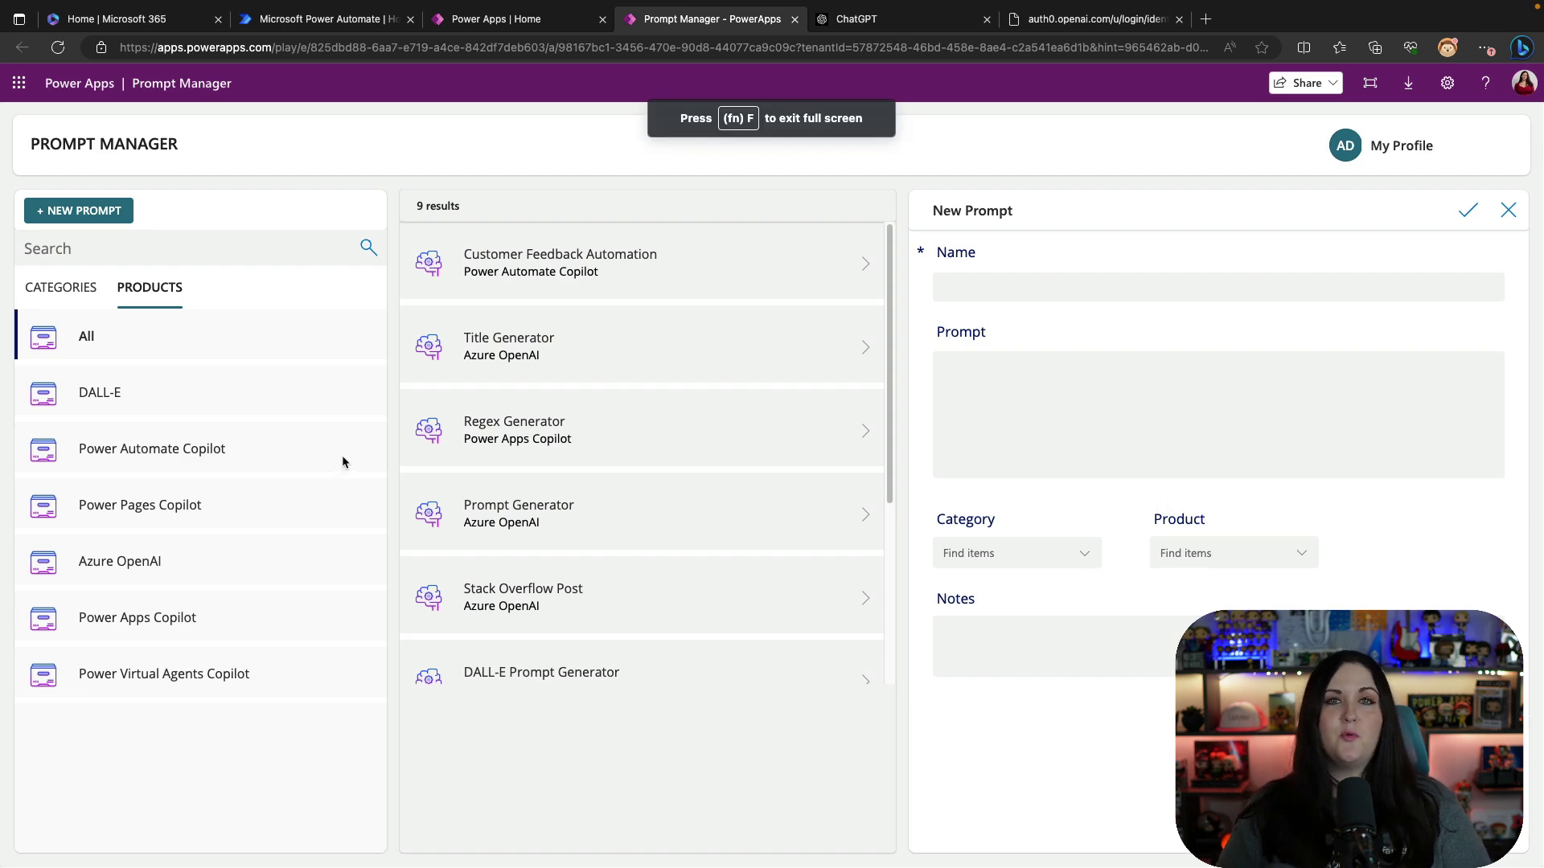
Open the Regex Generator prompt to view its details
left_click(593, 445)
key("ctrl+super+f")
left_click_drag(1217, 470, 698, 481)
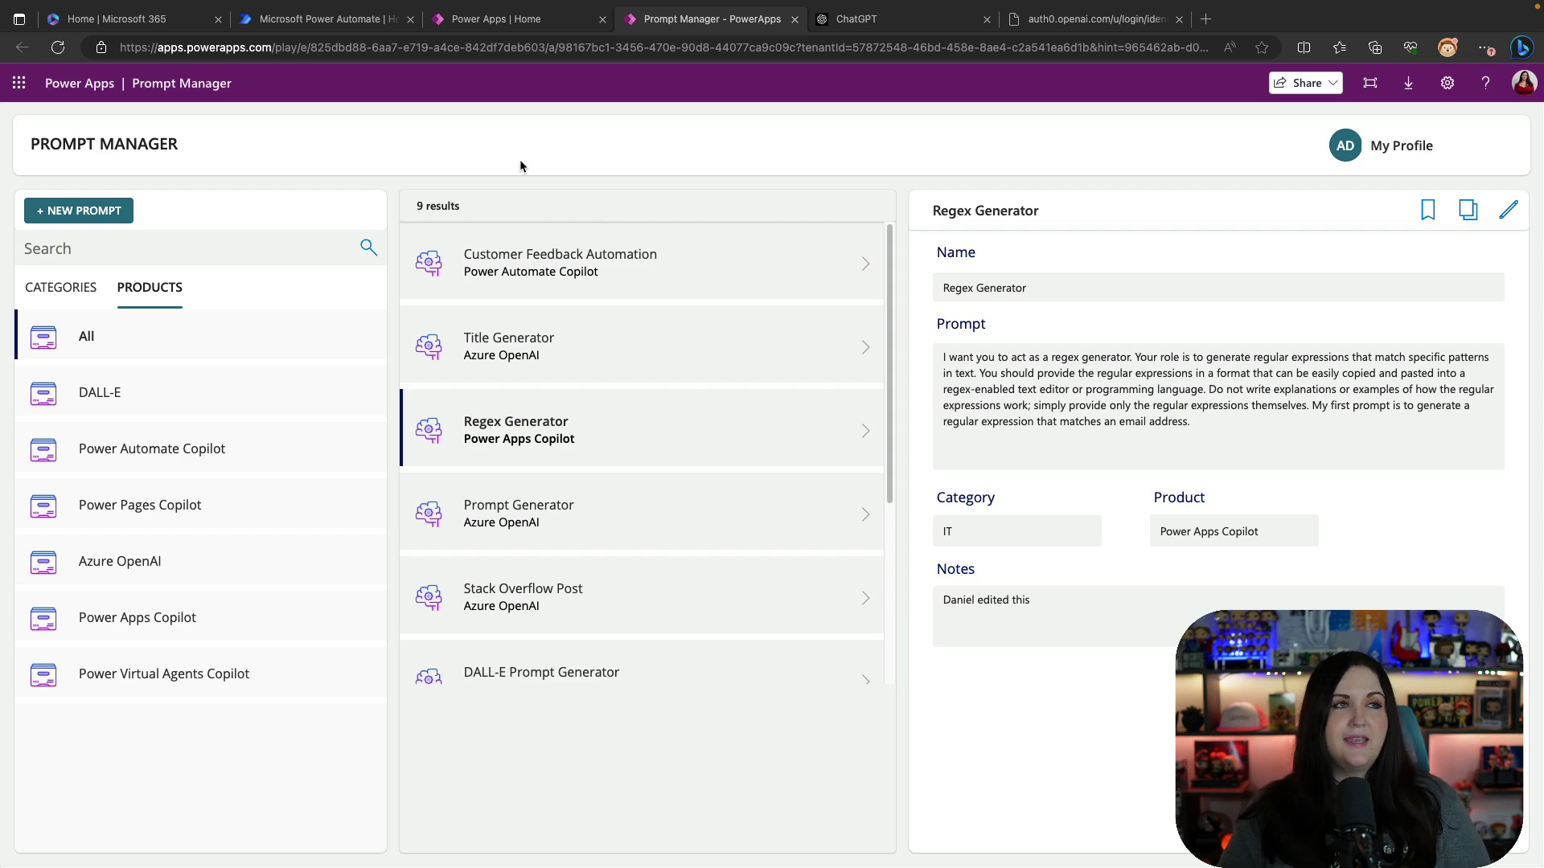
Run the Prompt Manager Administration app, review its Prompt Libraries, Products, Categories and Favorites tables, and return to Prompt Manager
left_click(496, 19)
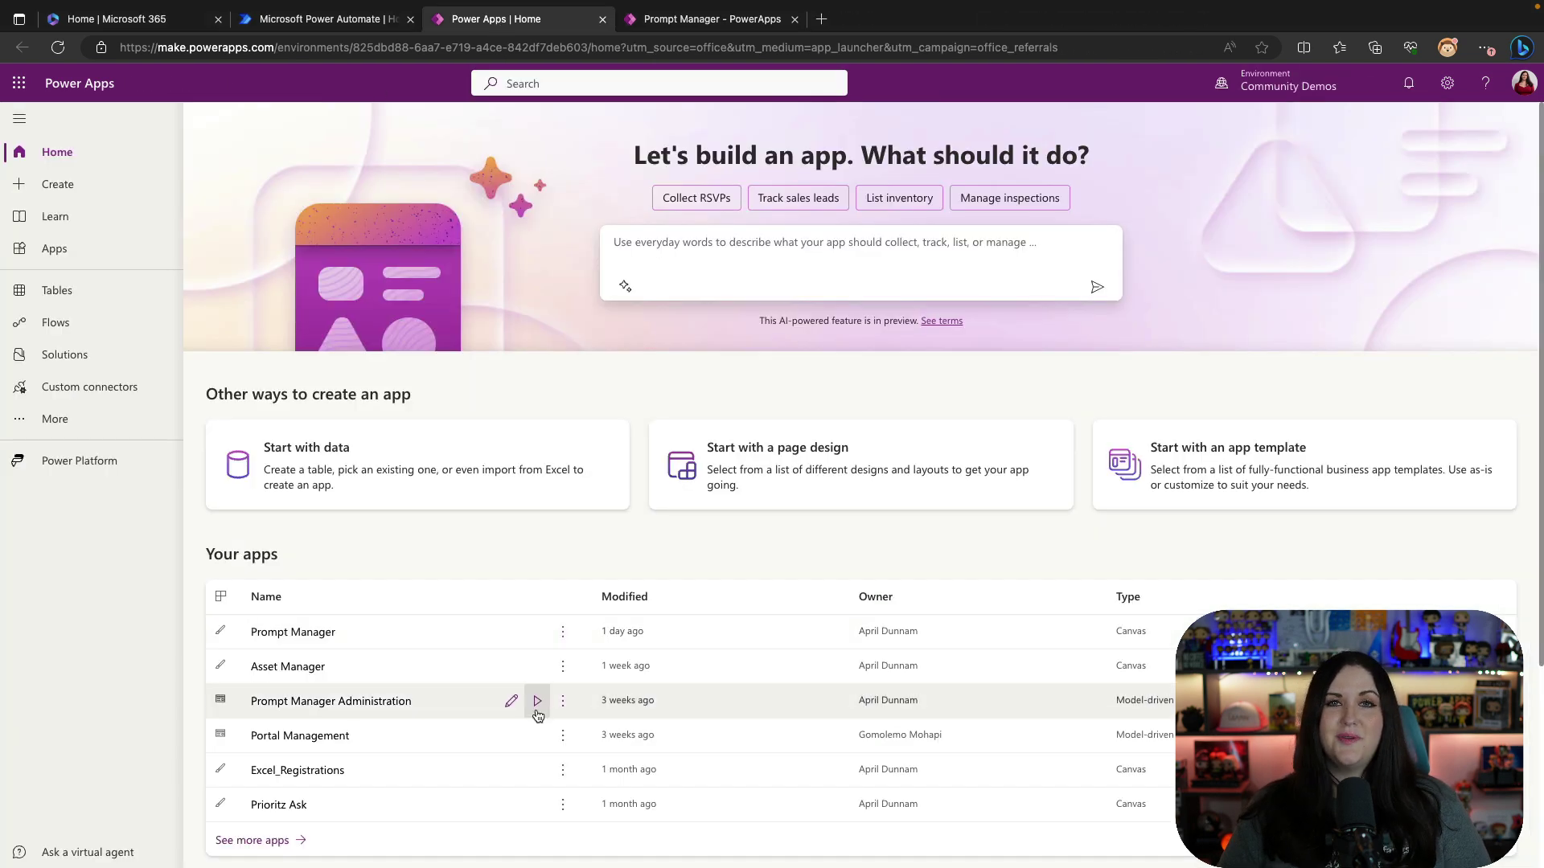
left_click(537, 704)
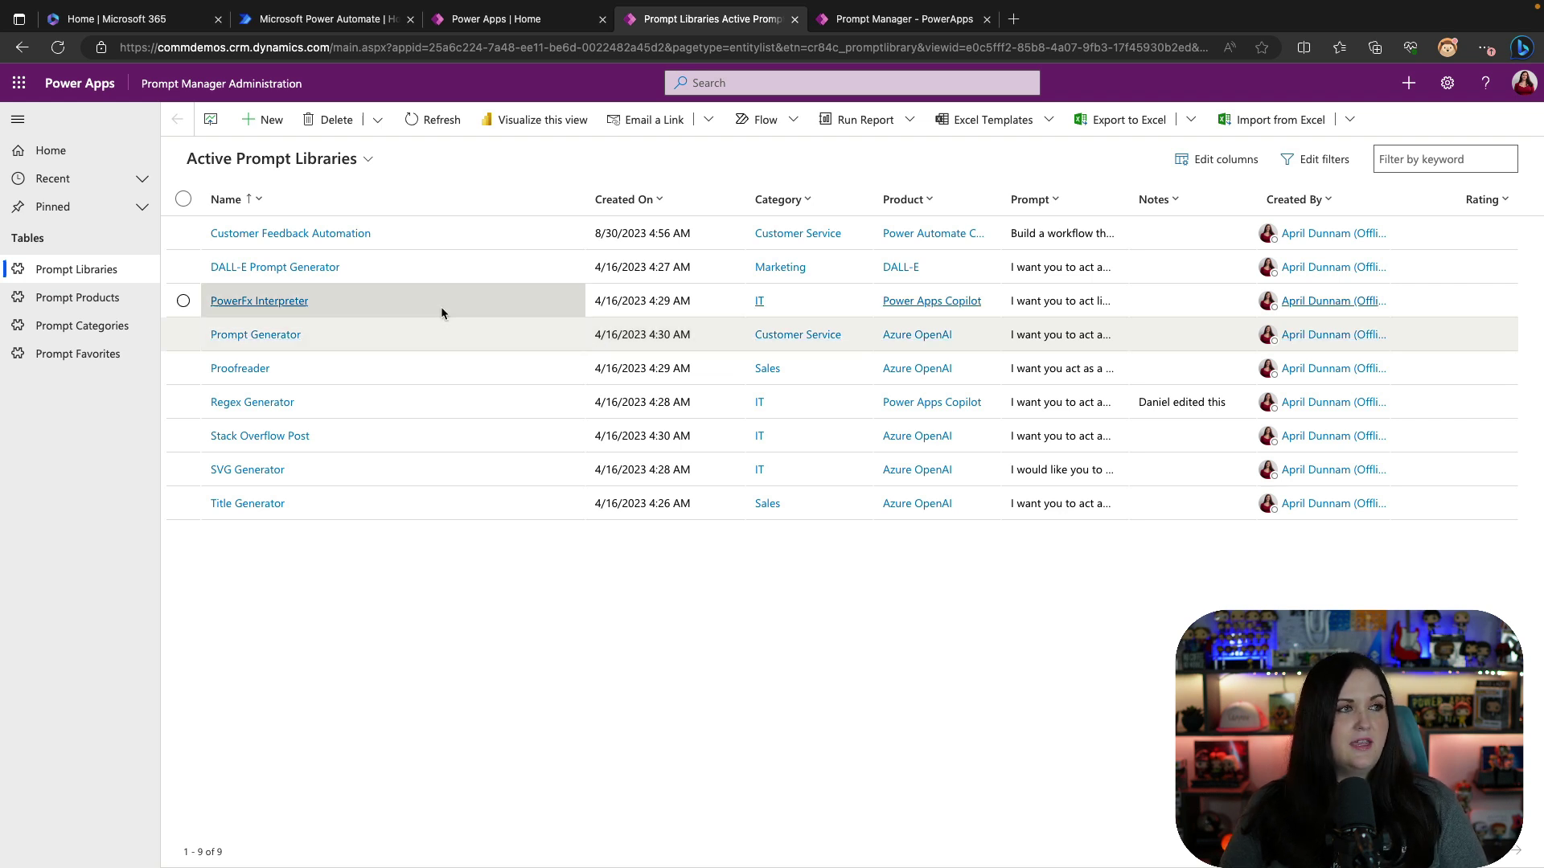
left_click(69, 303)
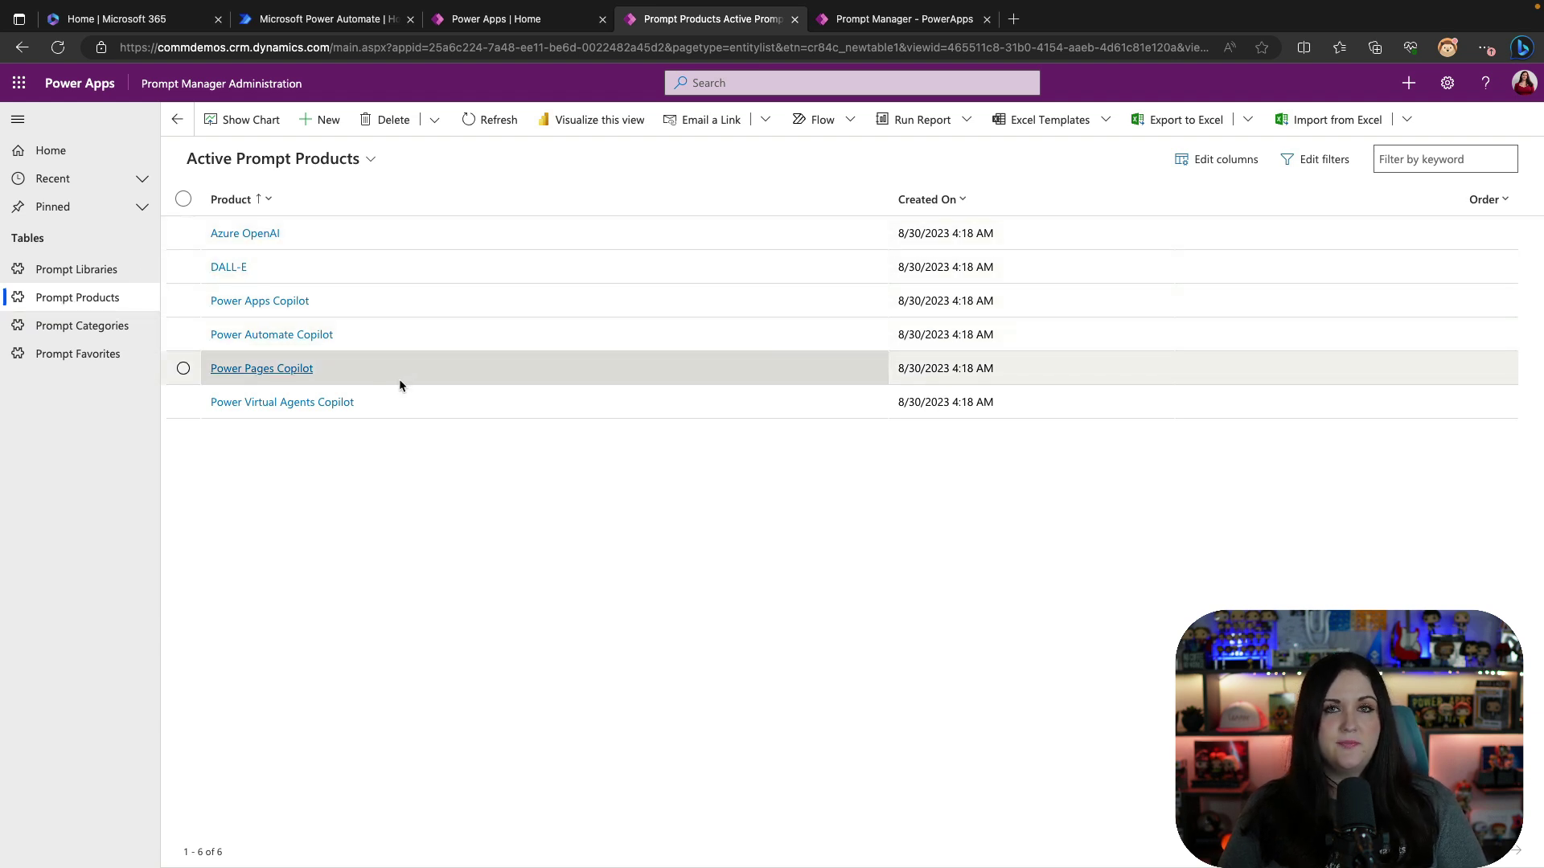
left_click(83, 328)
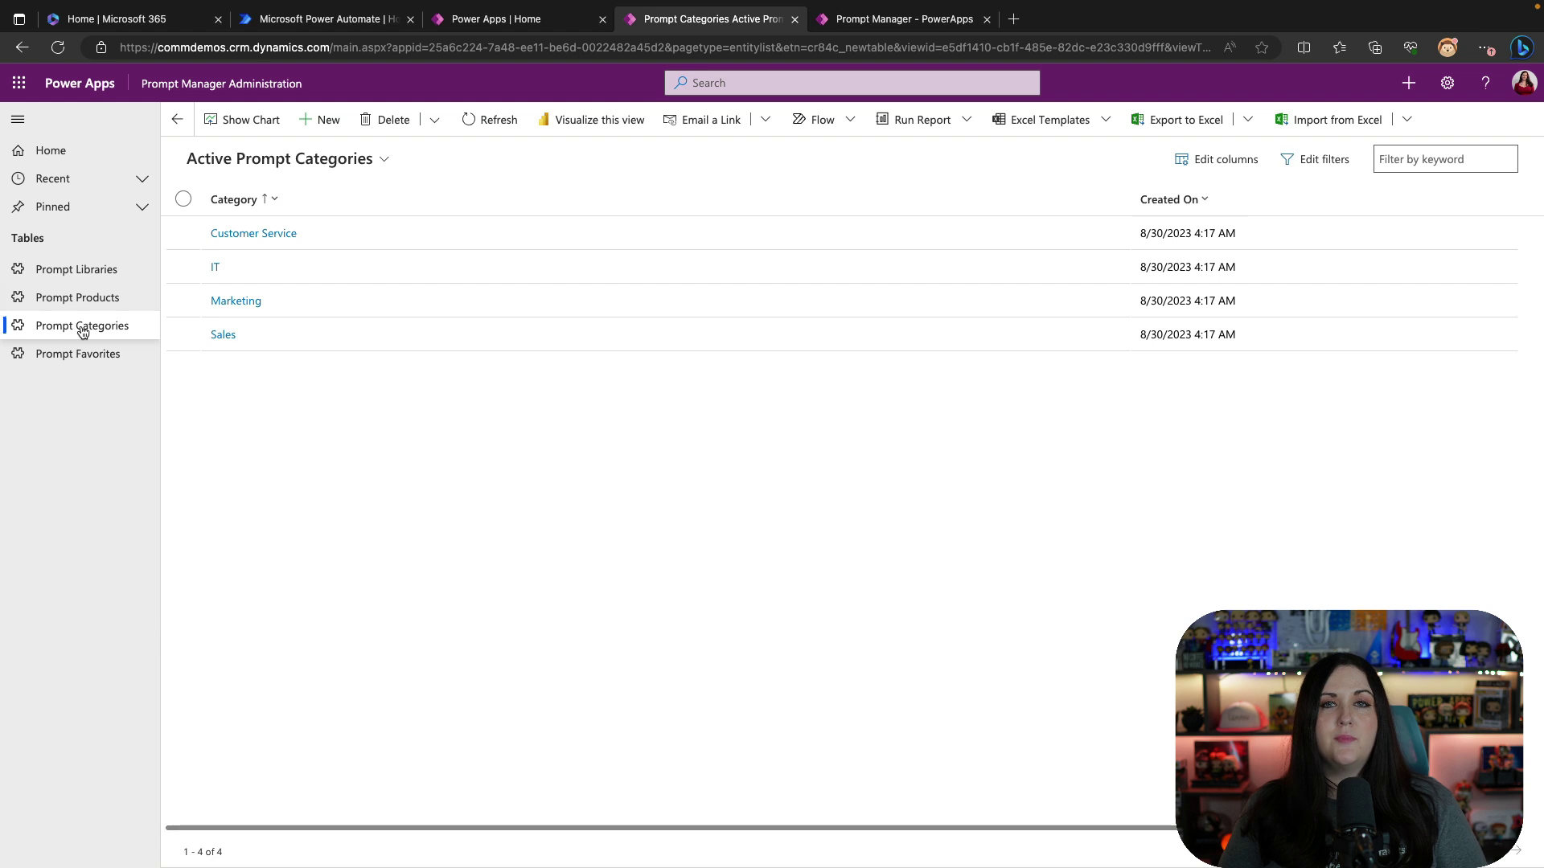
left_click(100, 358)
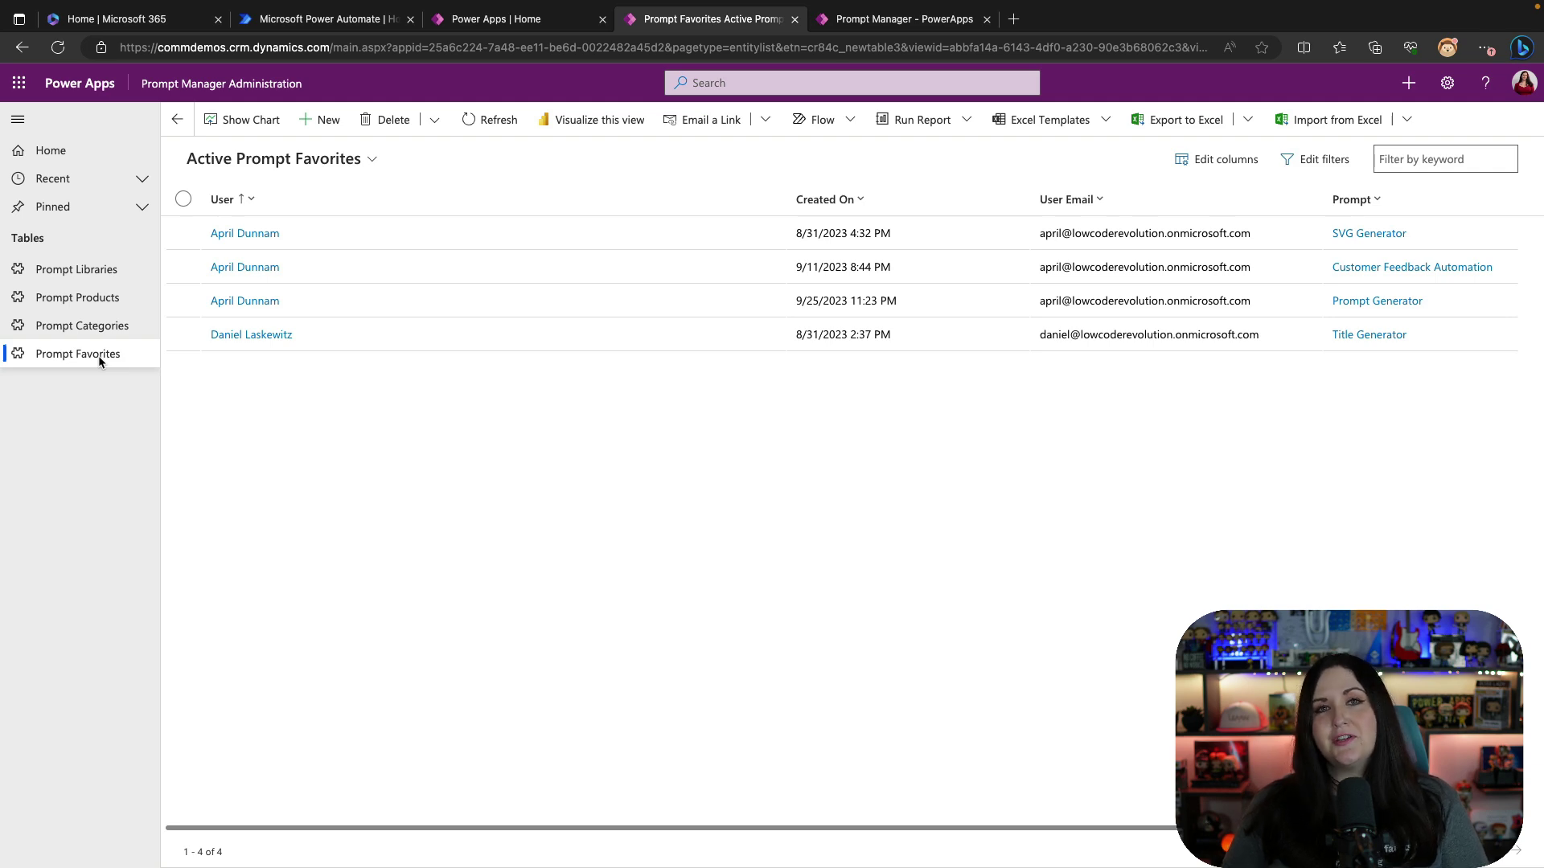
left_click(919, 25)
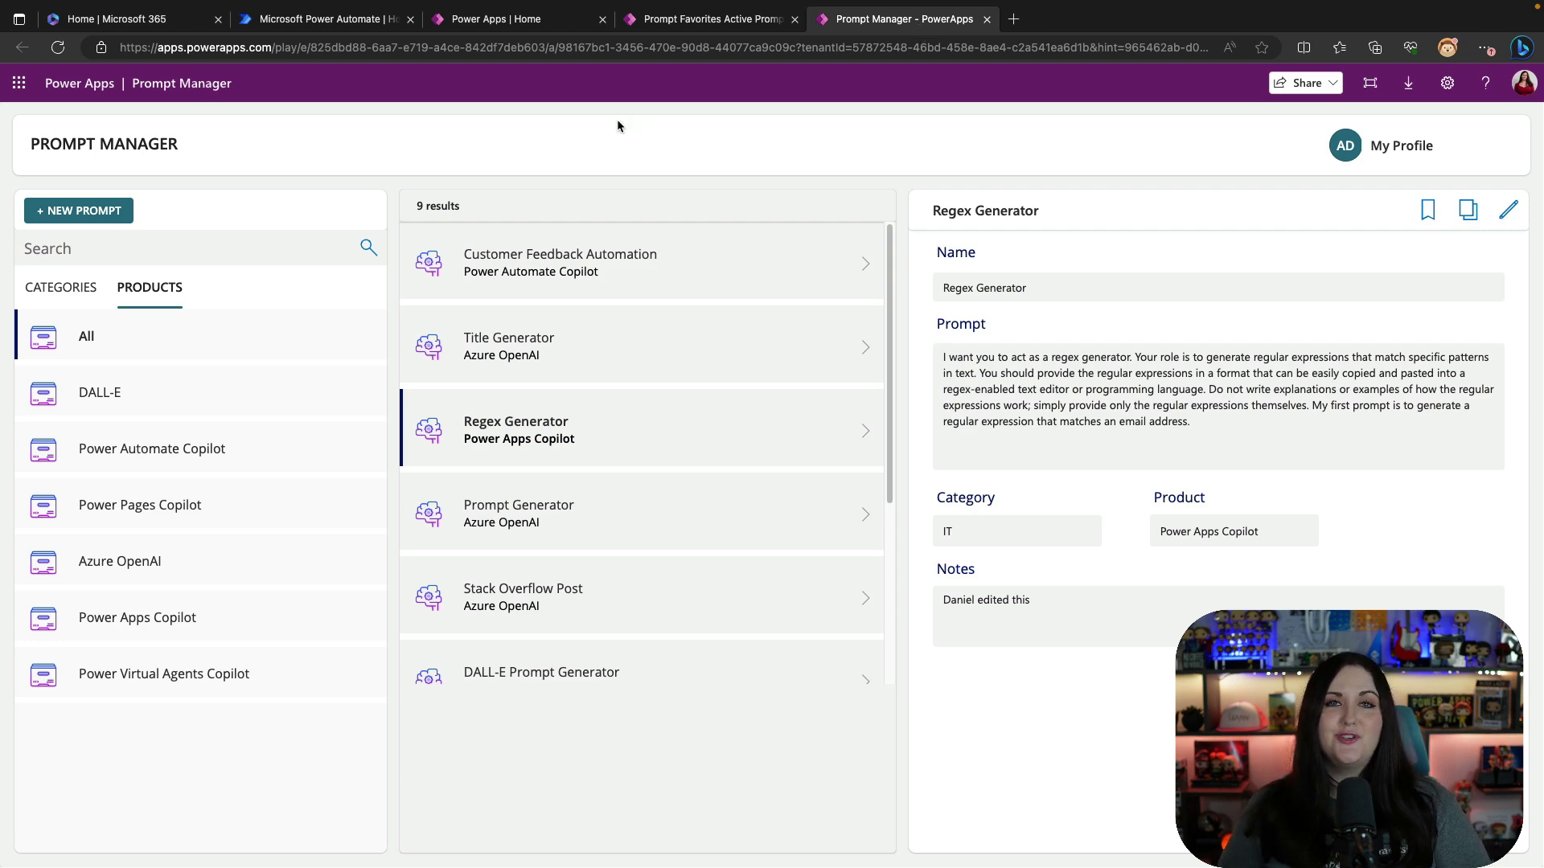
Have Copilot generate a table for an app called Prompt Manager with a single-line text field Title and a multi-line text field Prompt
left_click(537, 20)
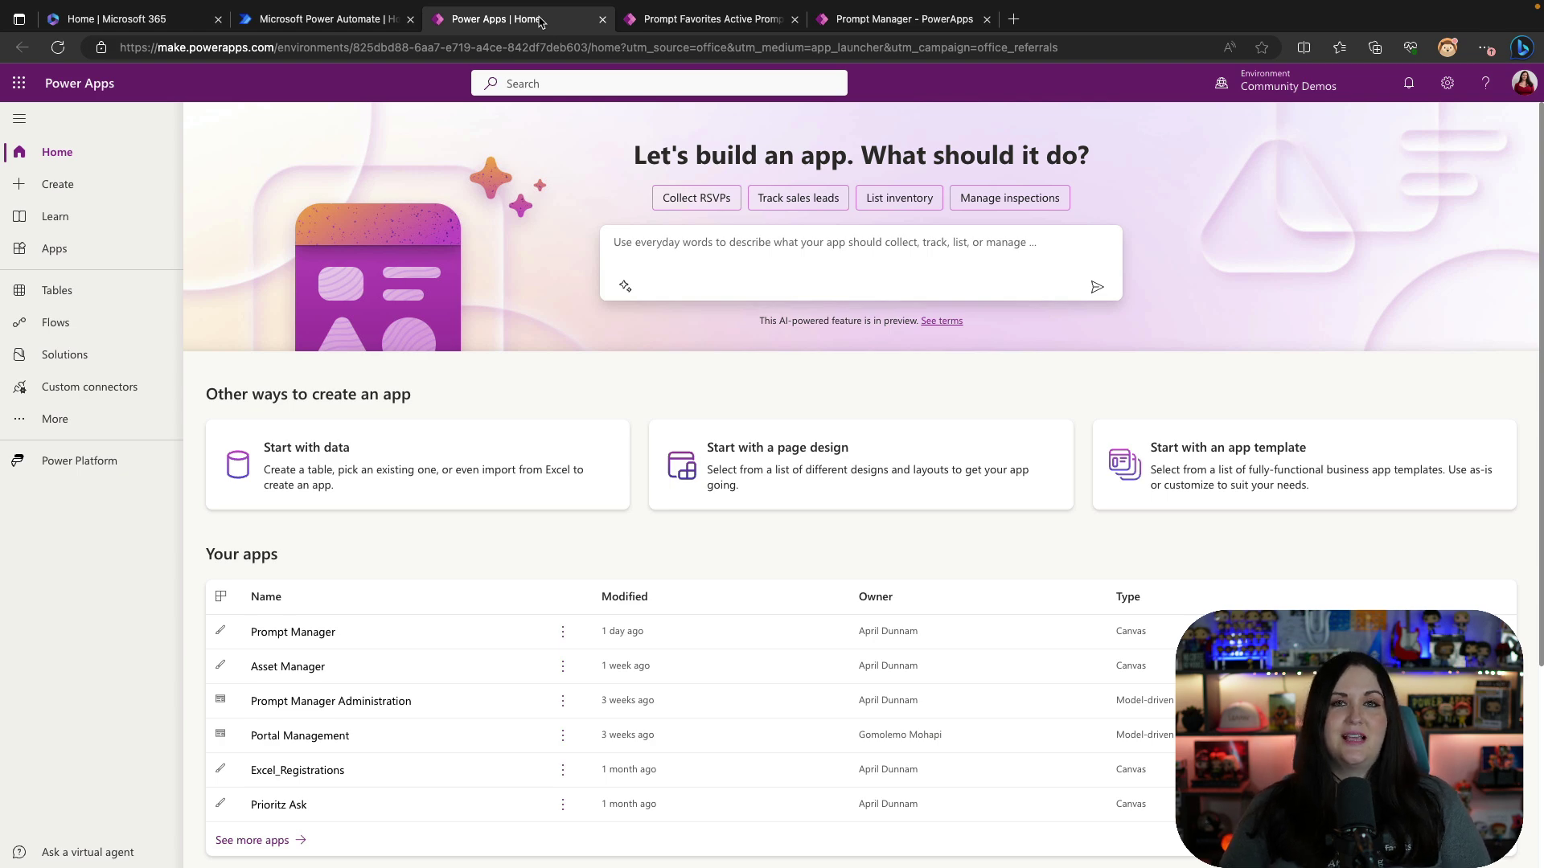
left_click(988, 255)
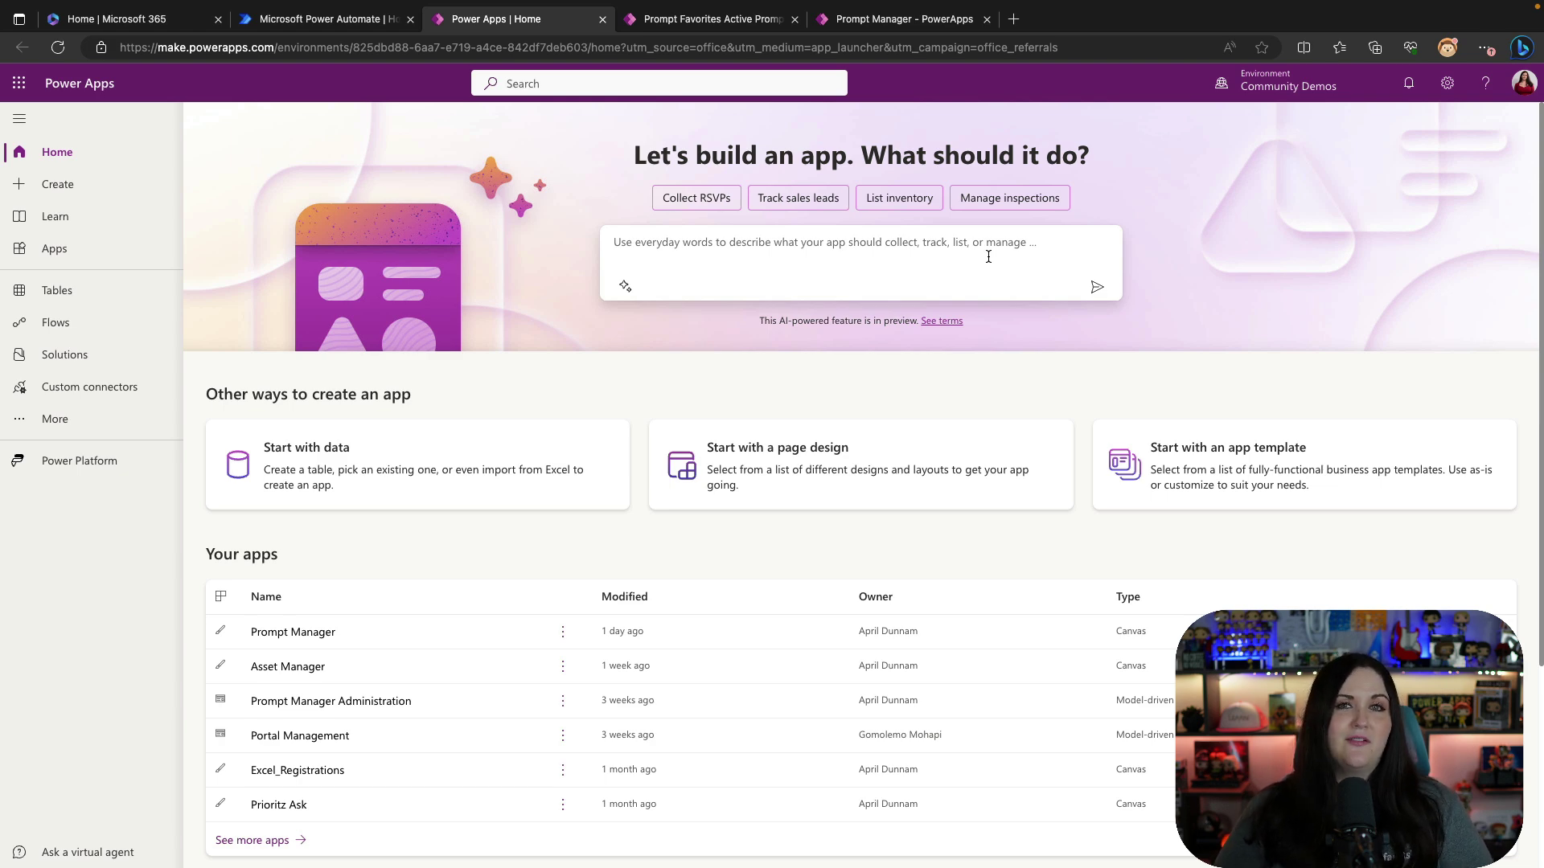
key("alt+Left")
left_click(796, 250)
type("I want an a")
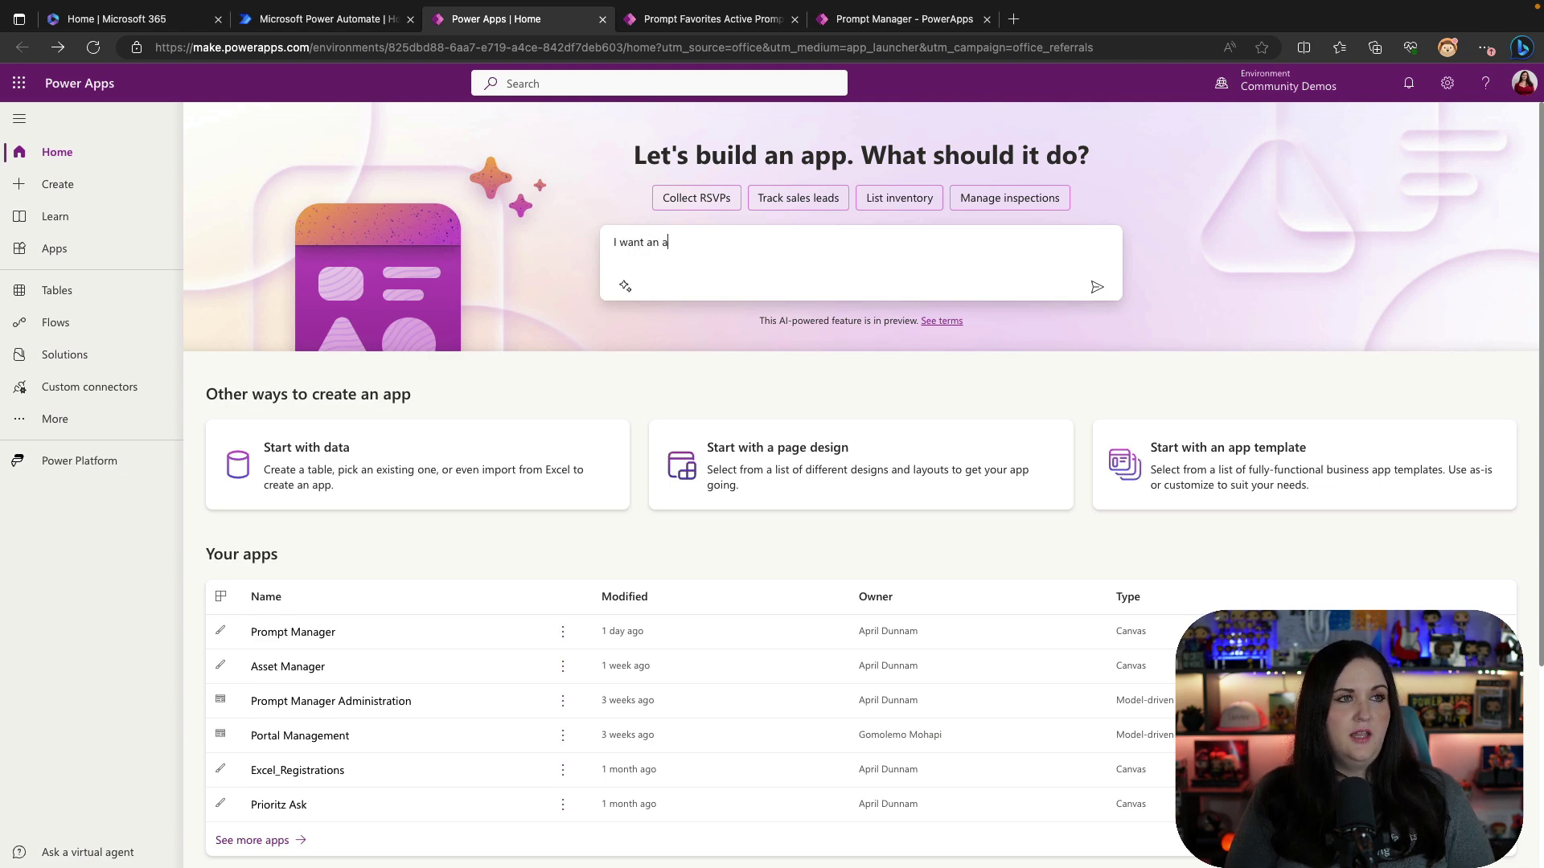
type("pp called Prompt")
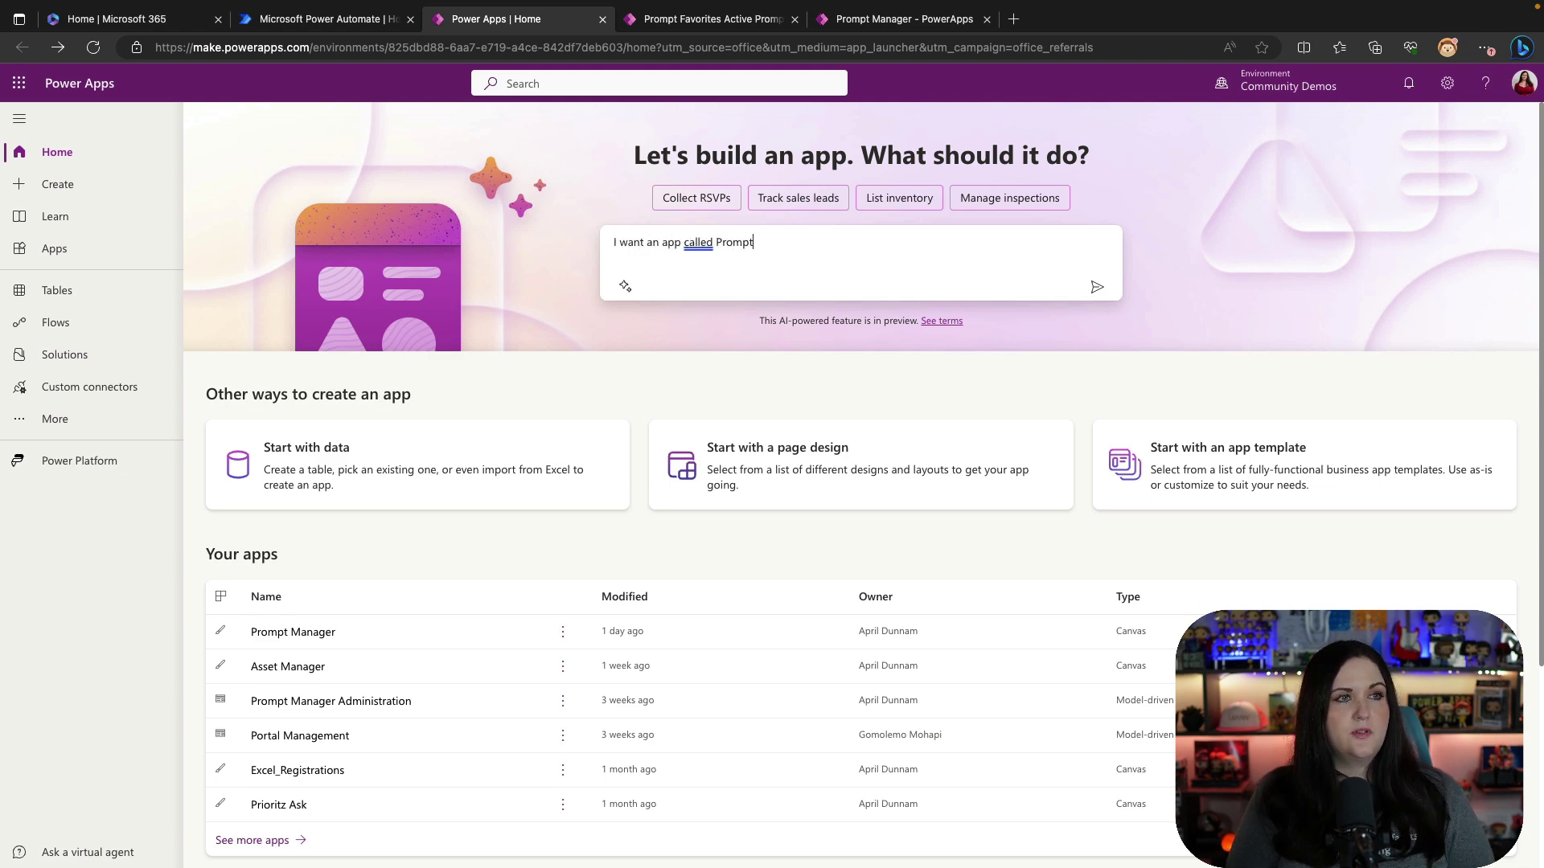
type(" Manager.  It shoul")
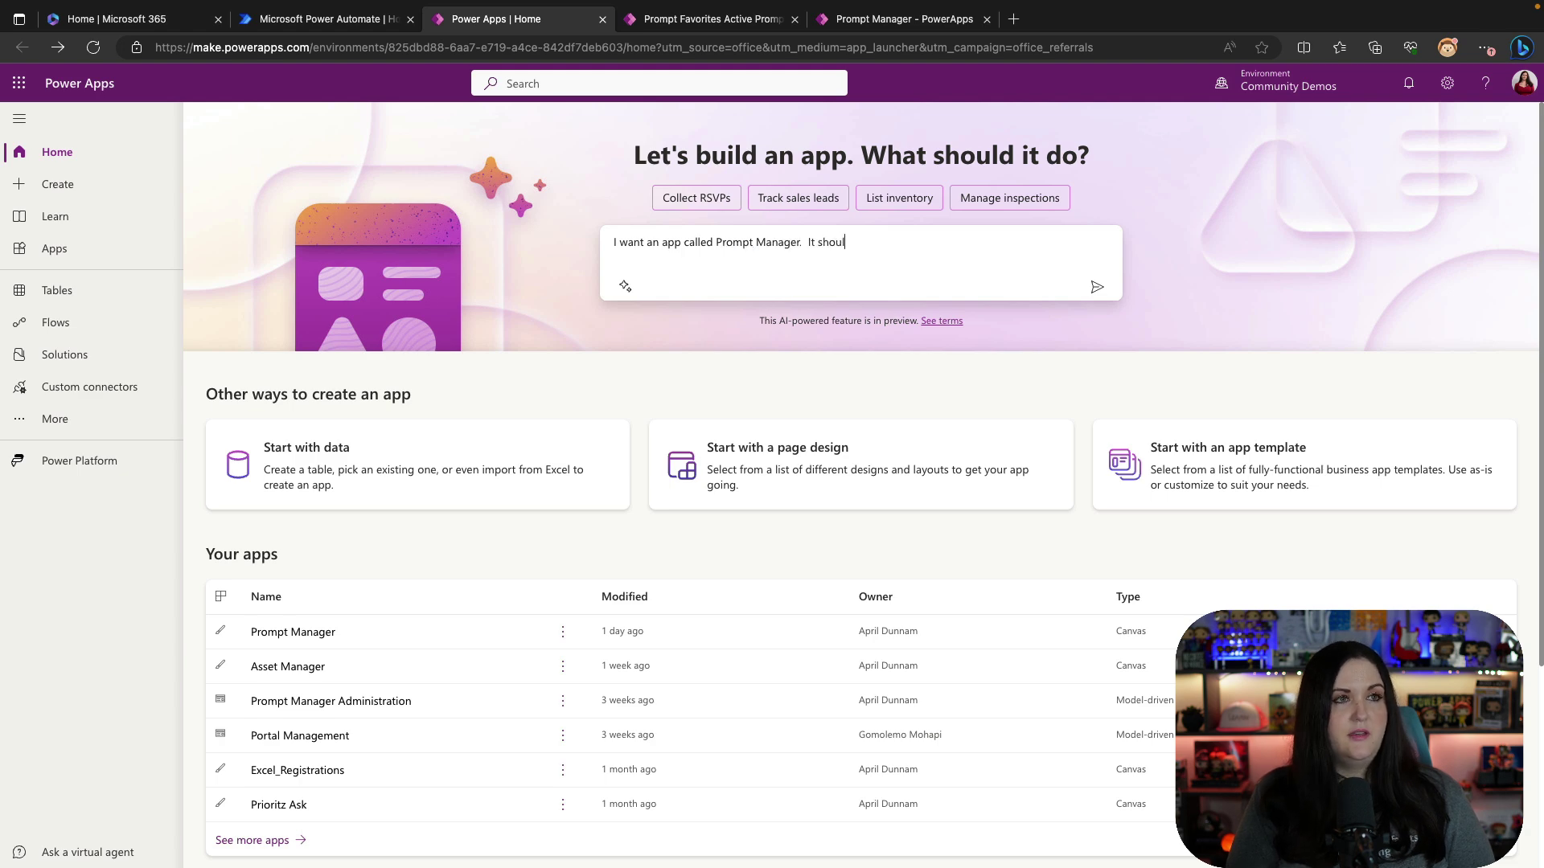
type("d have a single line of text field called Title, a multi line of text field called Prompt")
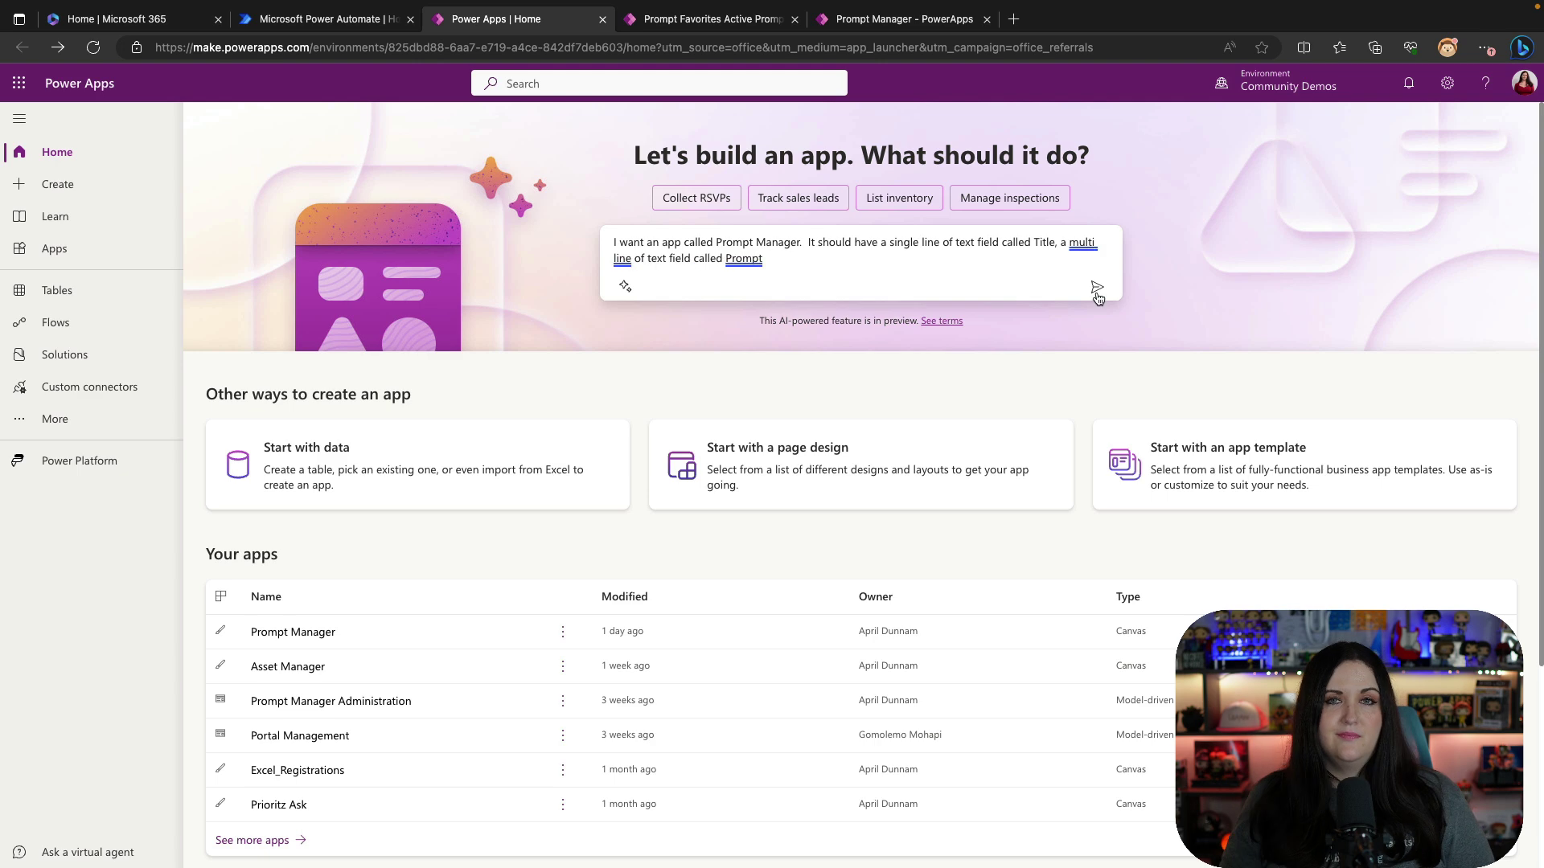
left_click(1097, 291)
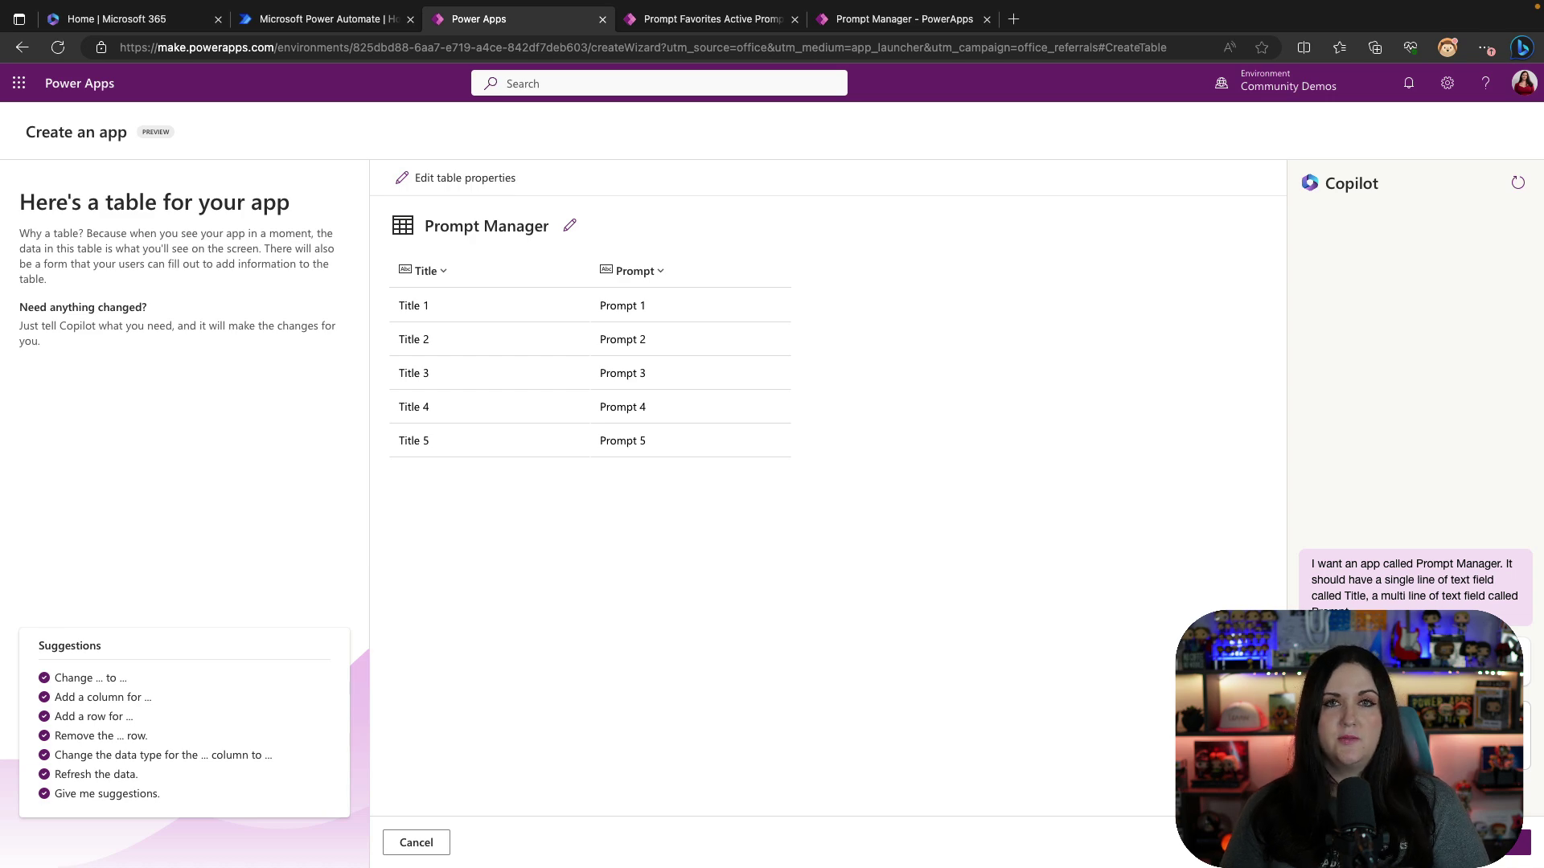
Revisit the finished Prompt Manager and its administration app, and return to the generated Prompt Manager table
left_click(901, 21)
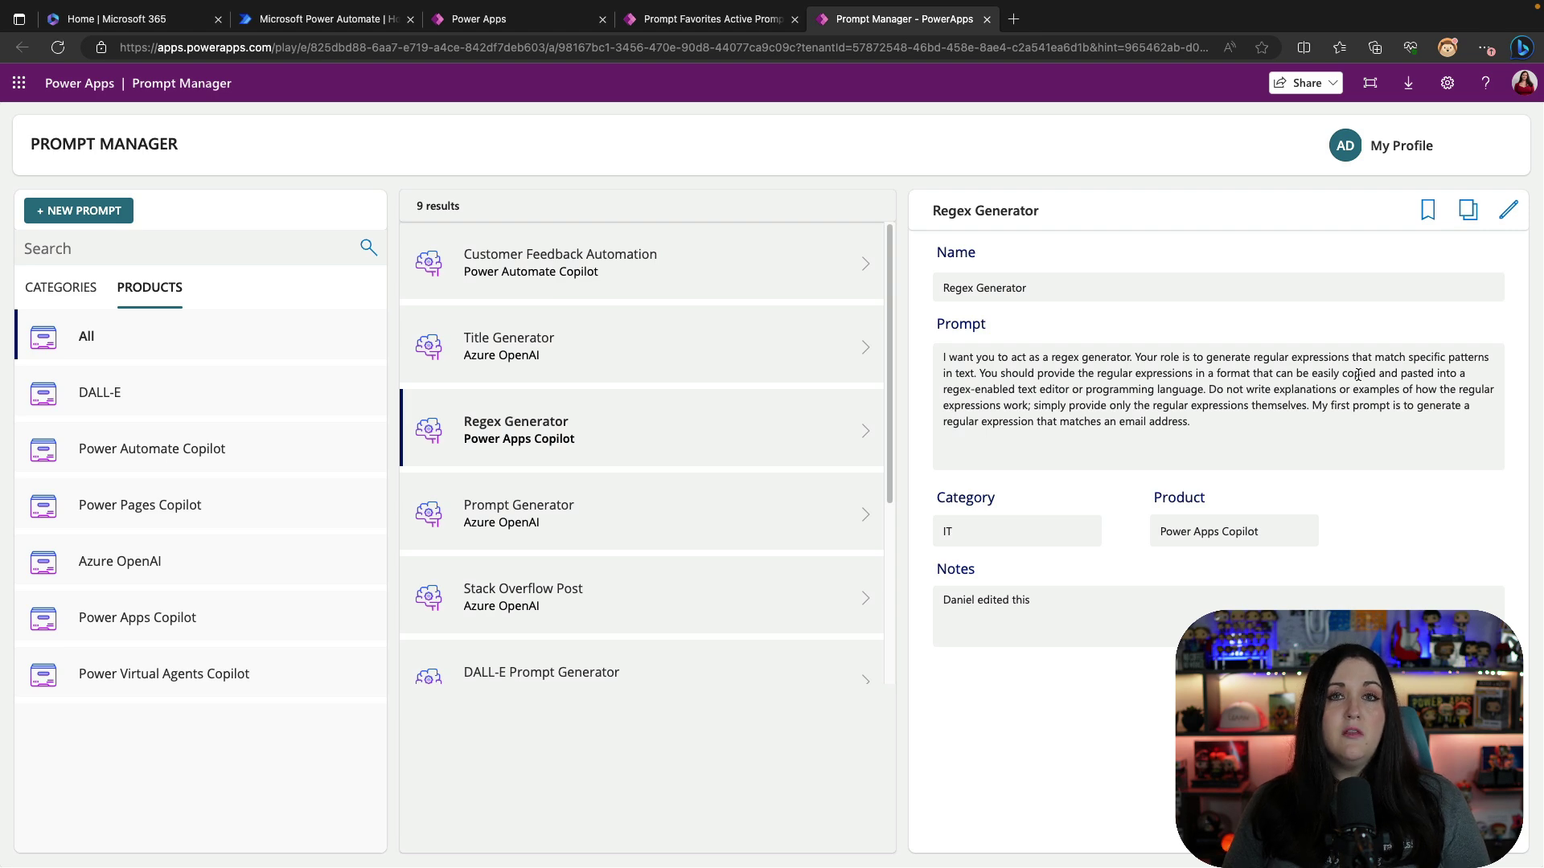
left_click(757, 20)
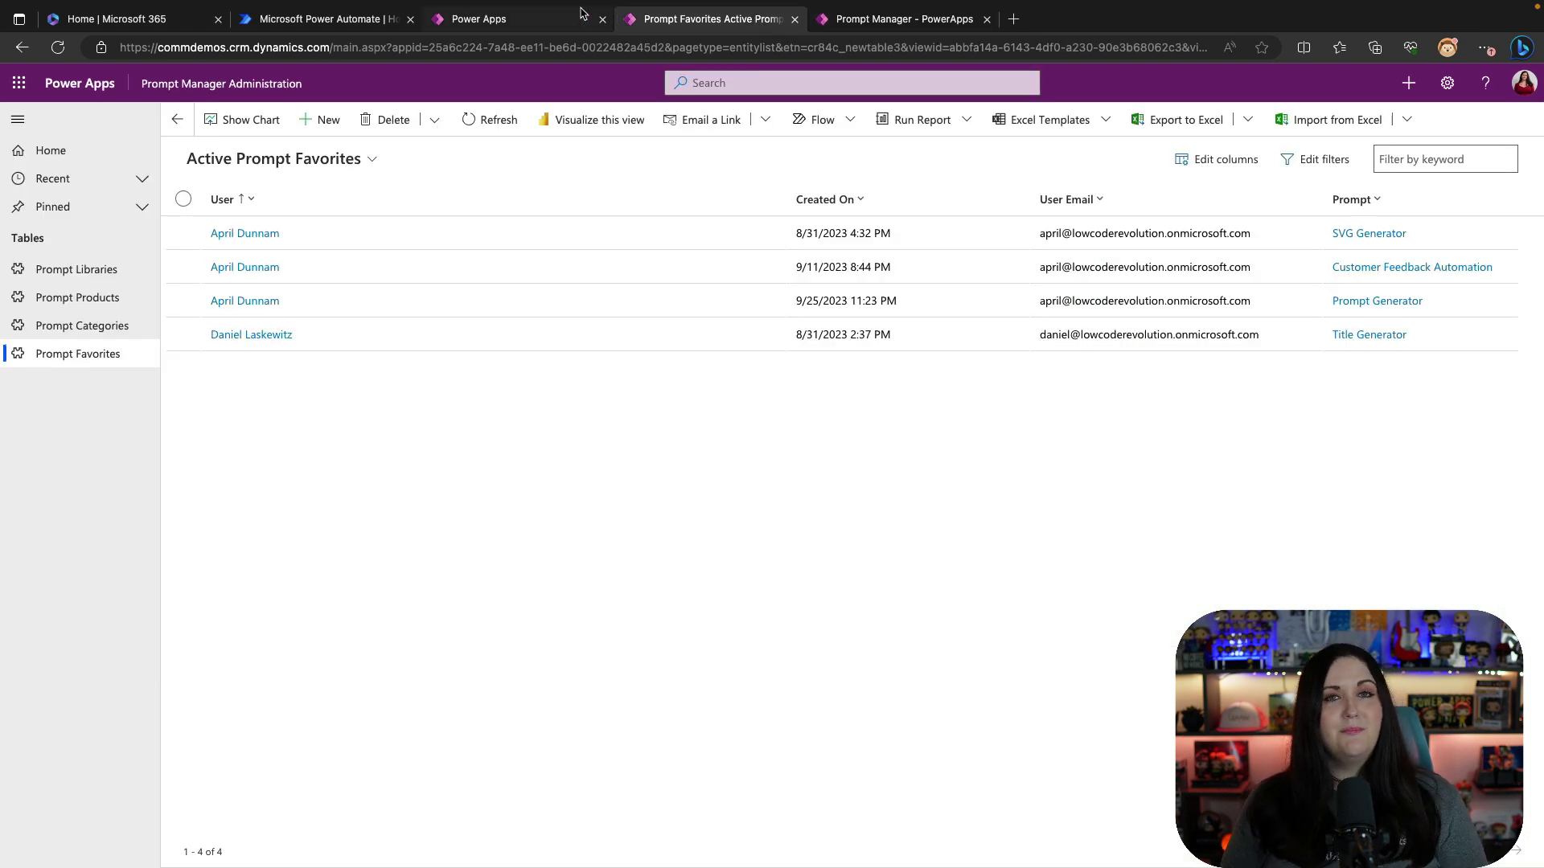
left_click(527, 20)
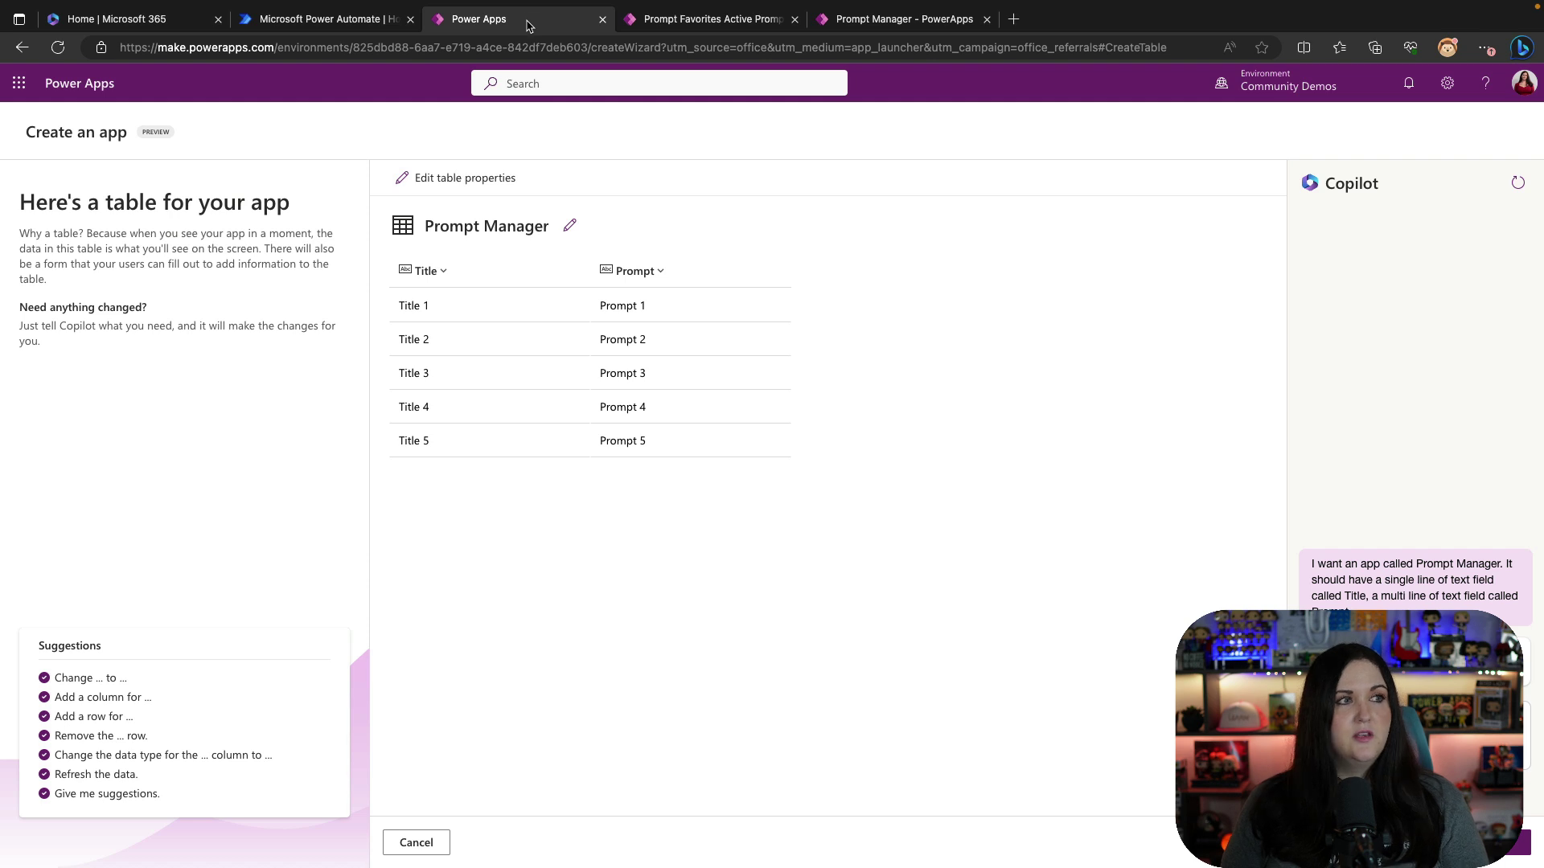
Create the app from the Prompt Manager table and select its records gallery and form for inspection
left_click(1504, 857)
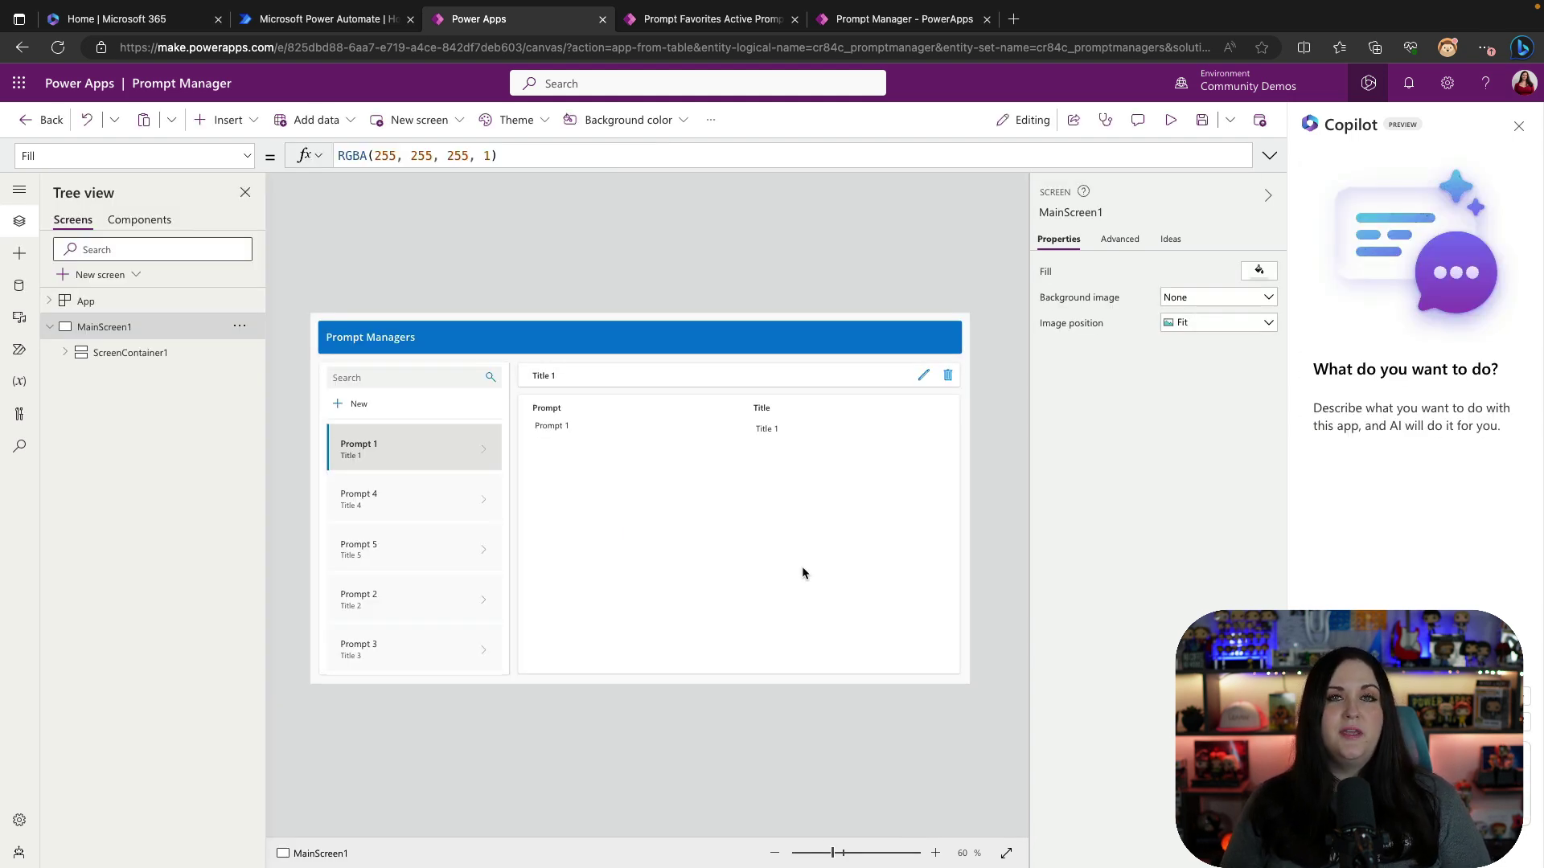
left_click(455, 661)
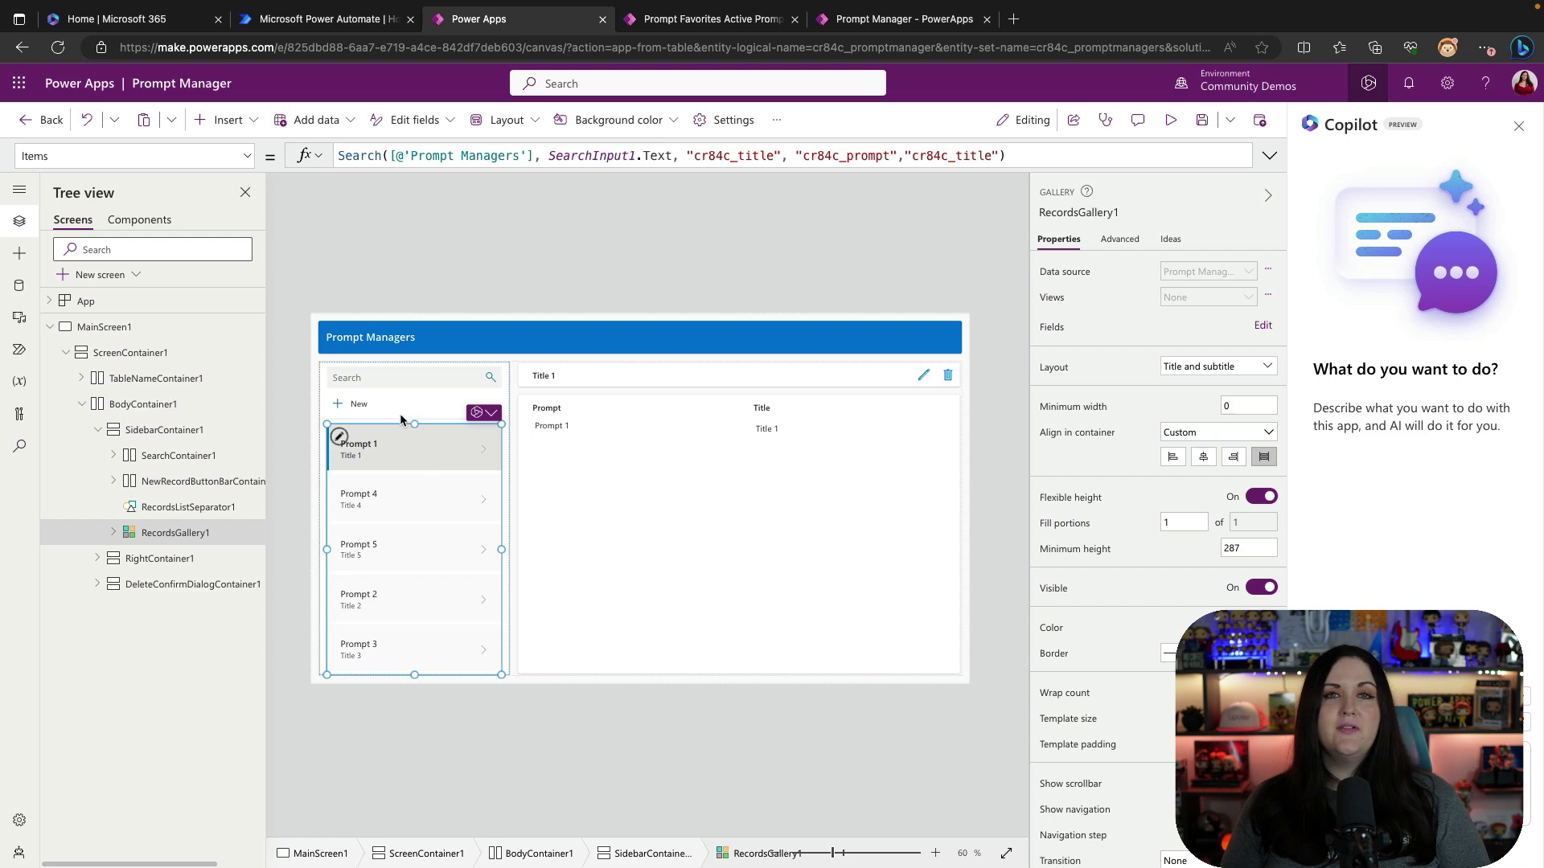
left_click(779, 552)
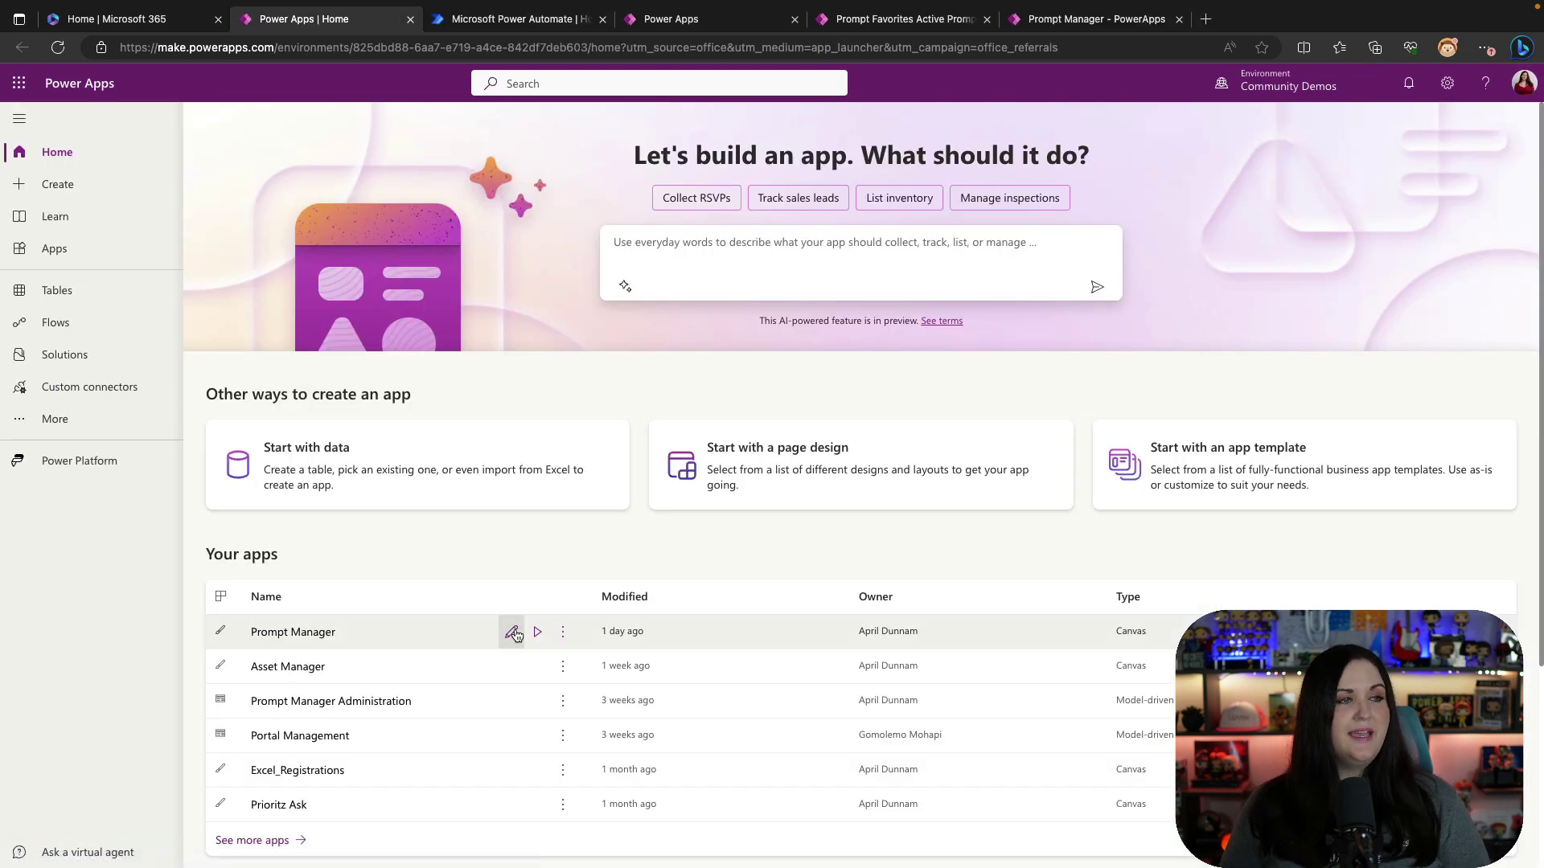
Open the finished Prompt Manager app for editing and compare its header and BottomContainer1 with the generated app's BodyContainer1
left_click(512, 632)
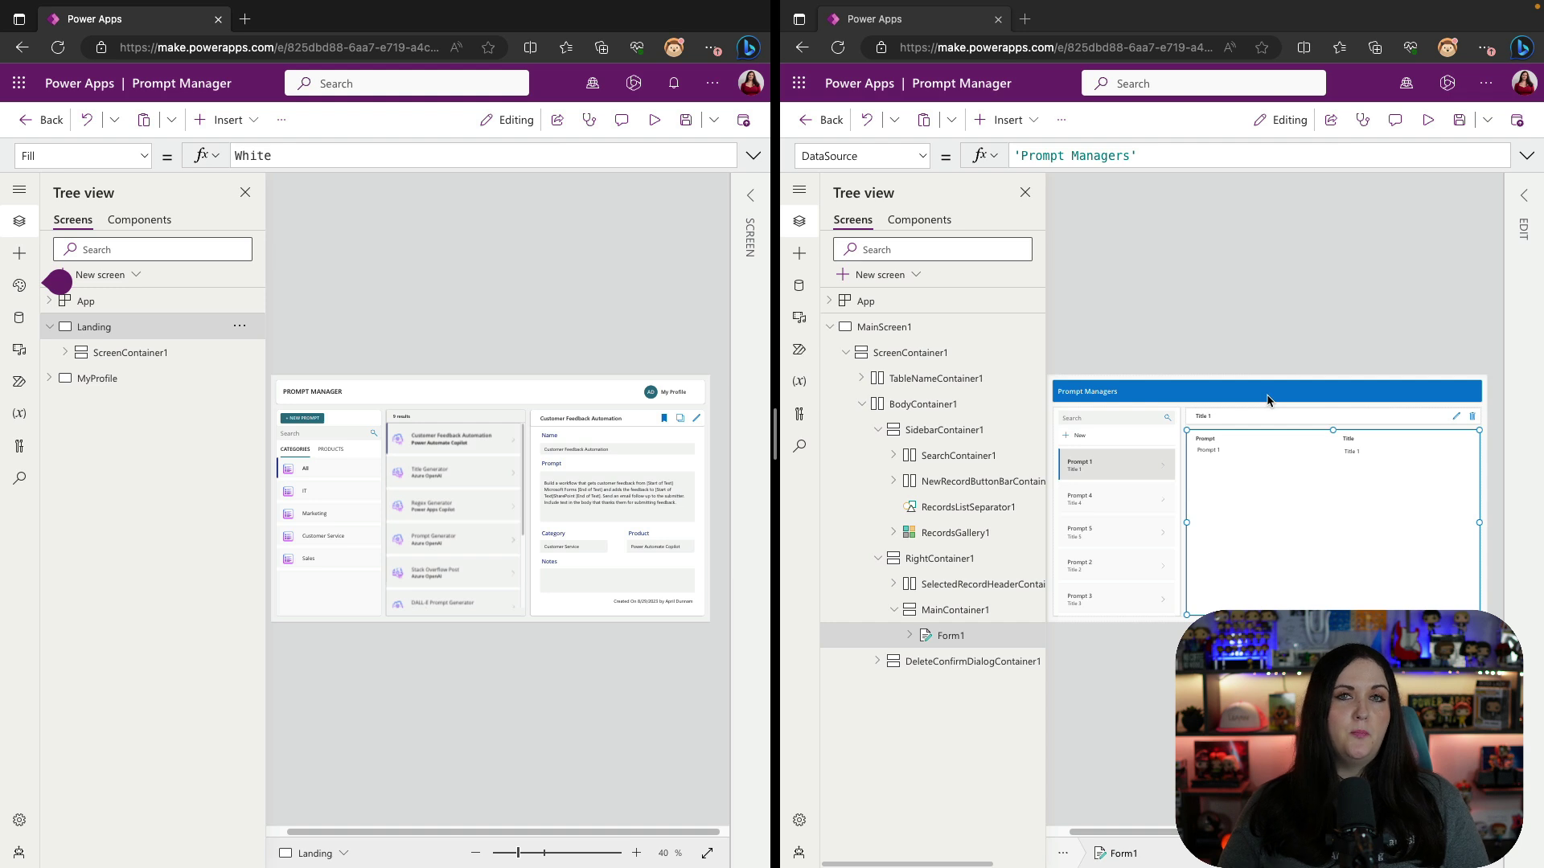
left_click(514, 388)
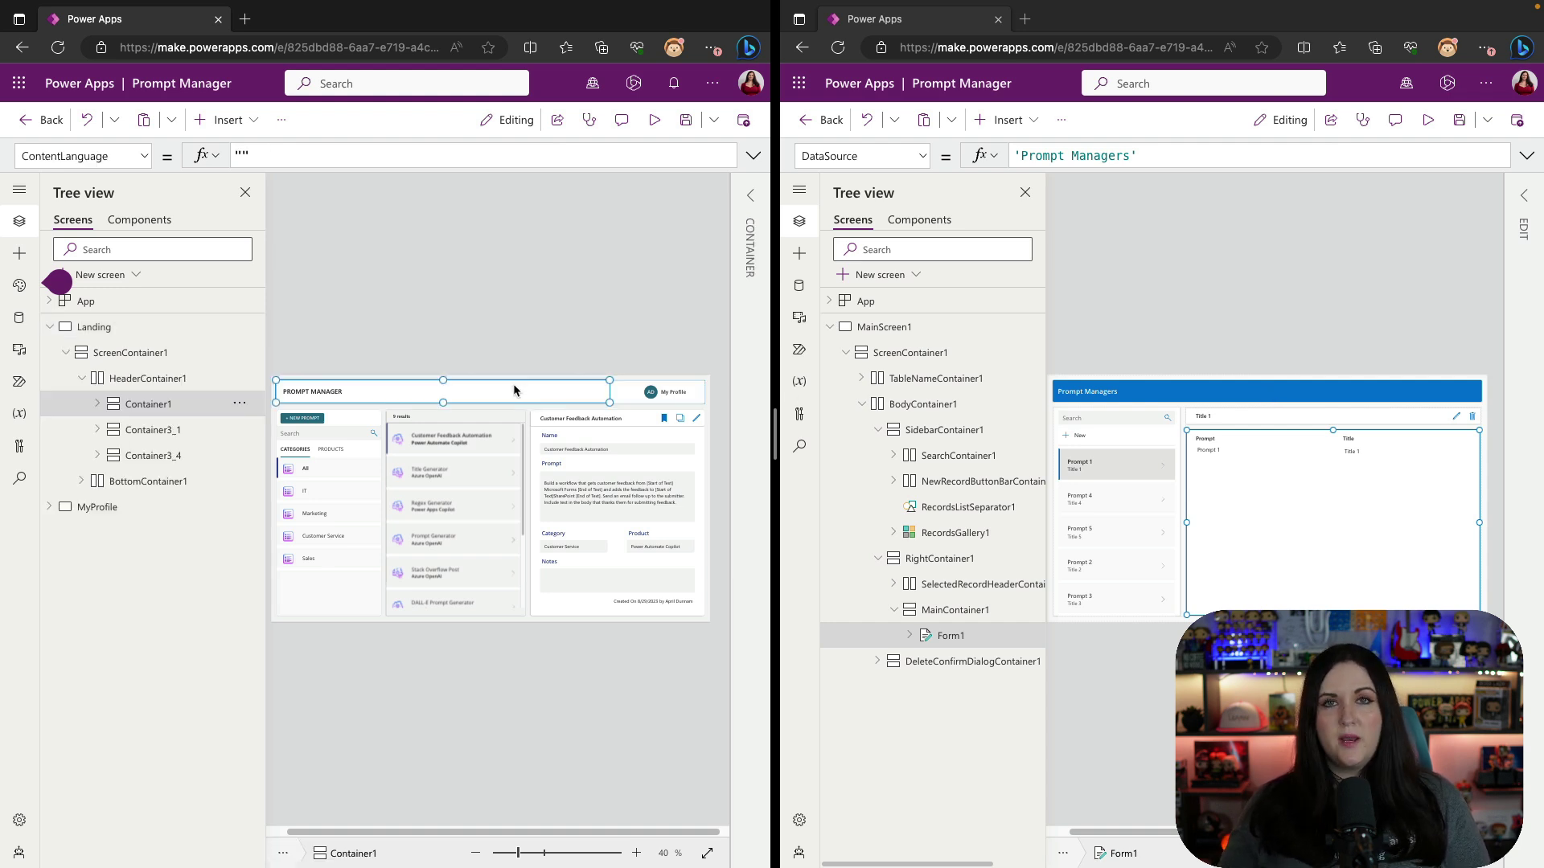
left_click(498, 354)
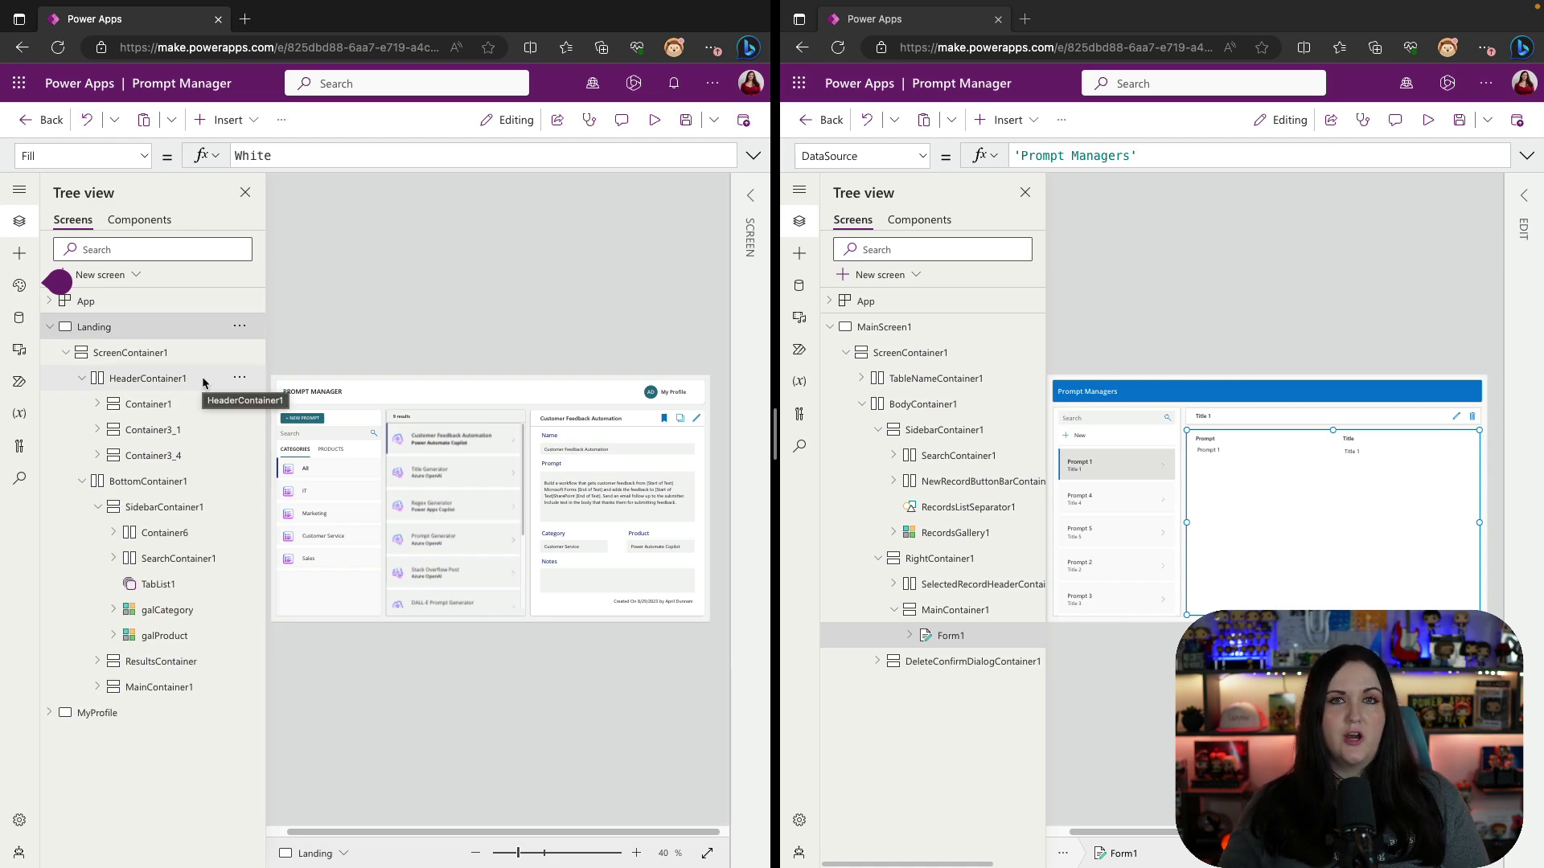
left_click(148, 481)
left_click(951, 405)
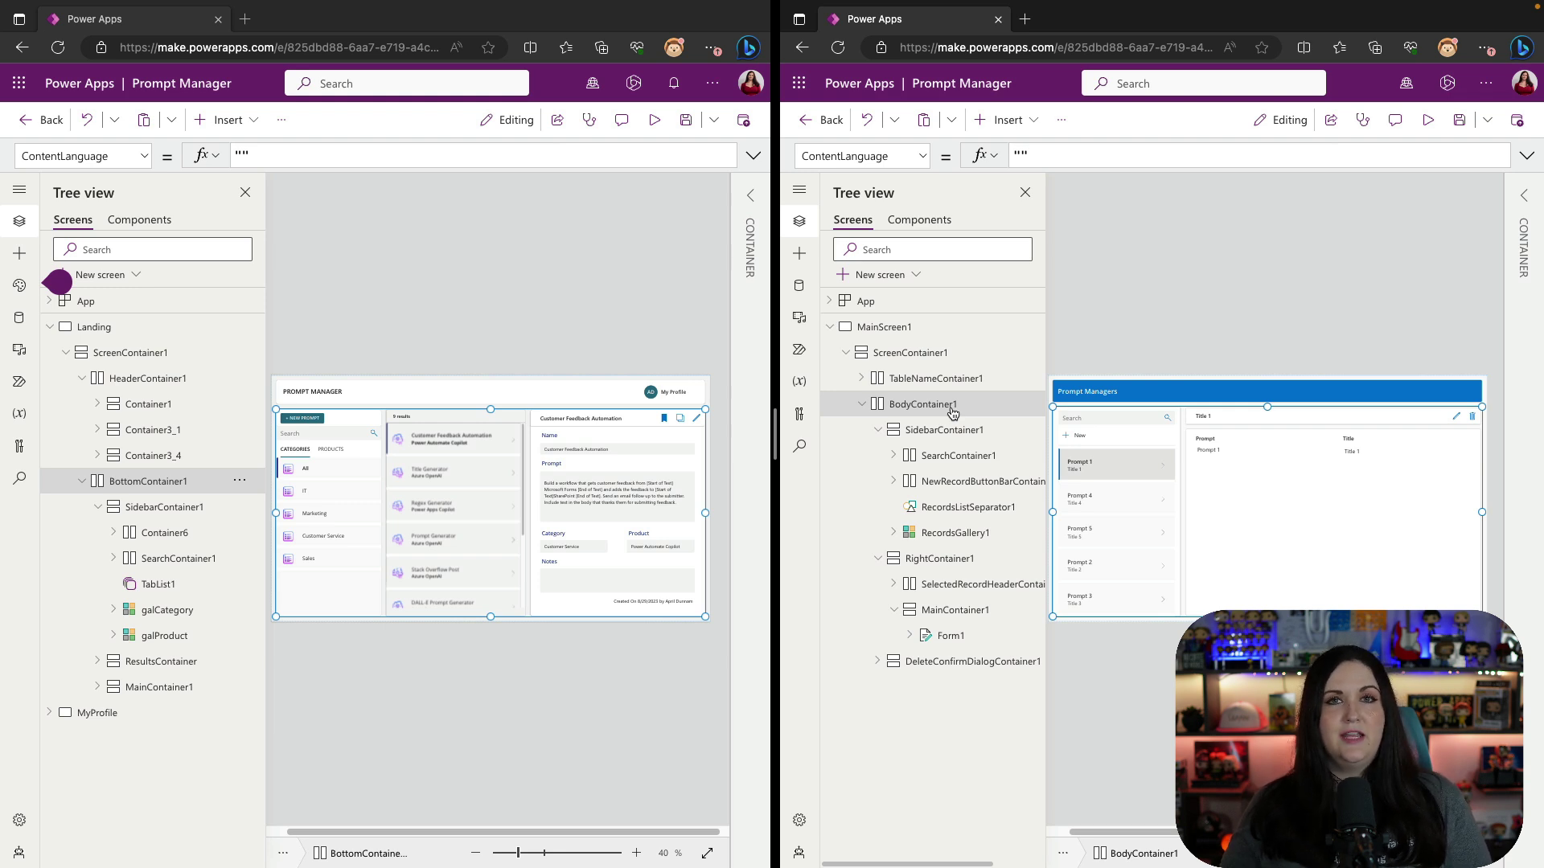
Examine the finished app's sidebar, results and main containers, and expand MainContainer1 to see its controls
left_click(195, 509)
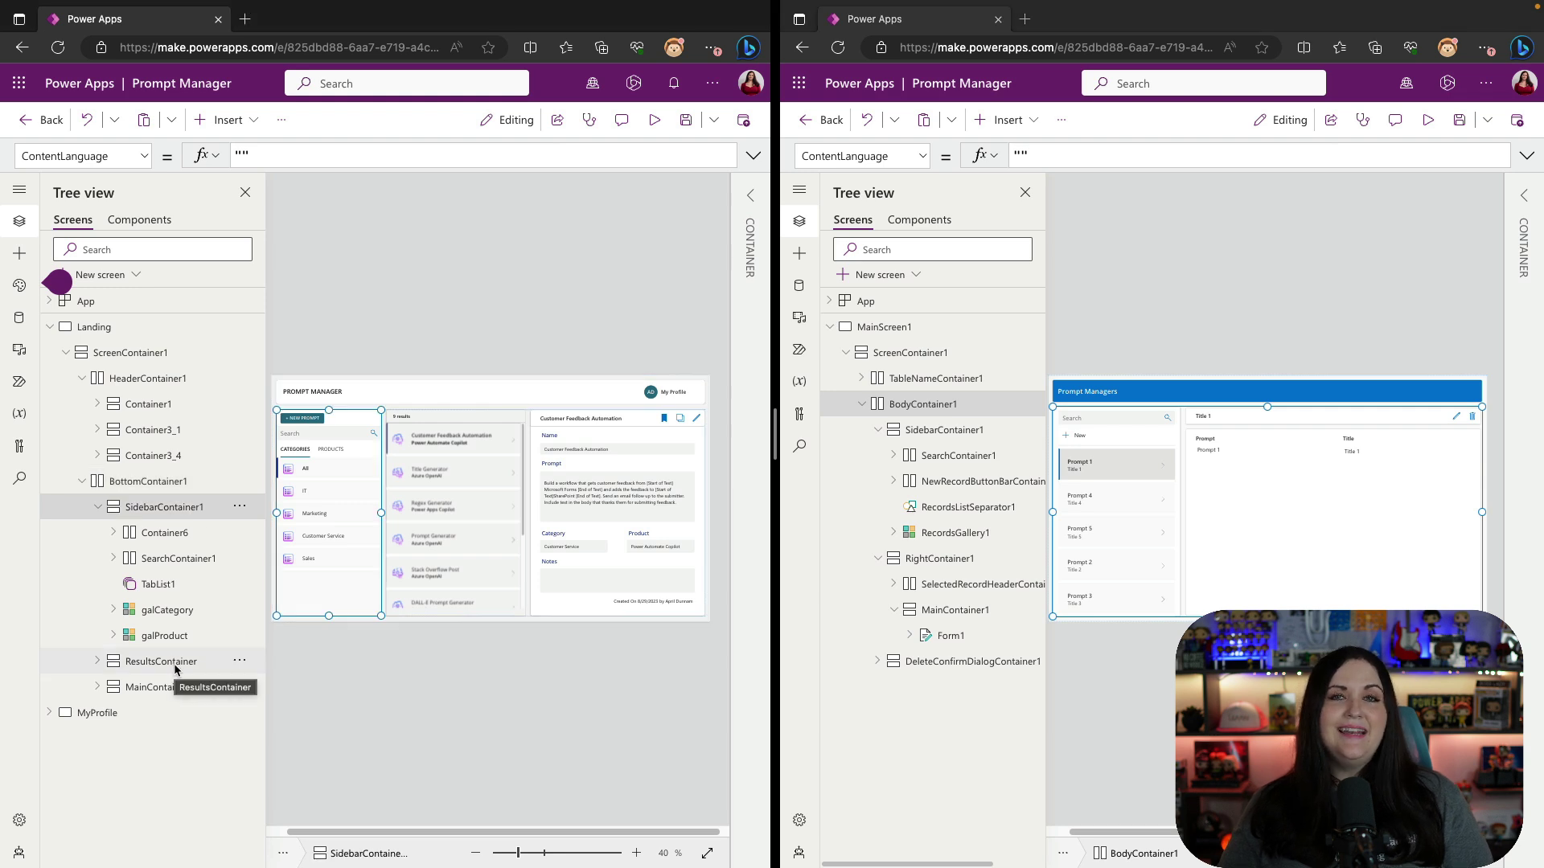
left_click(173, 662)
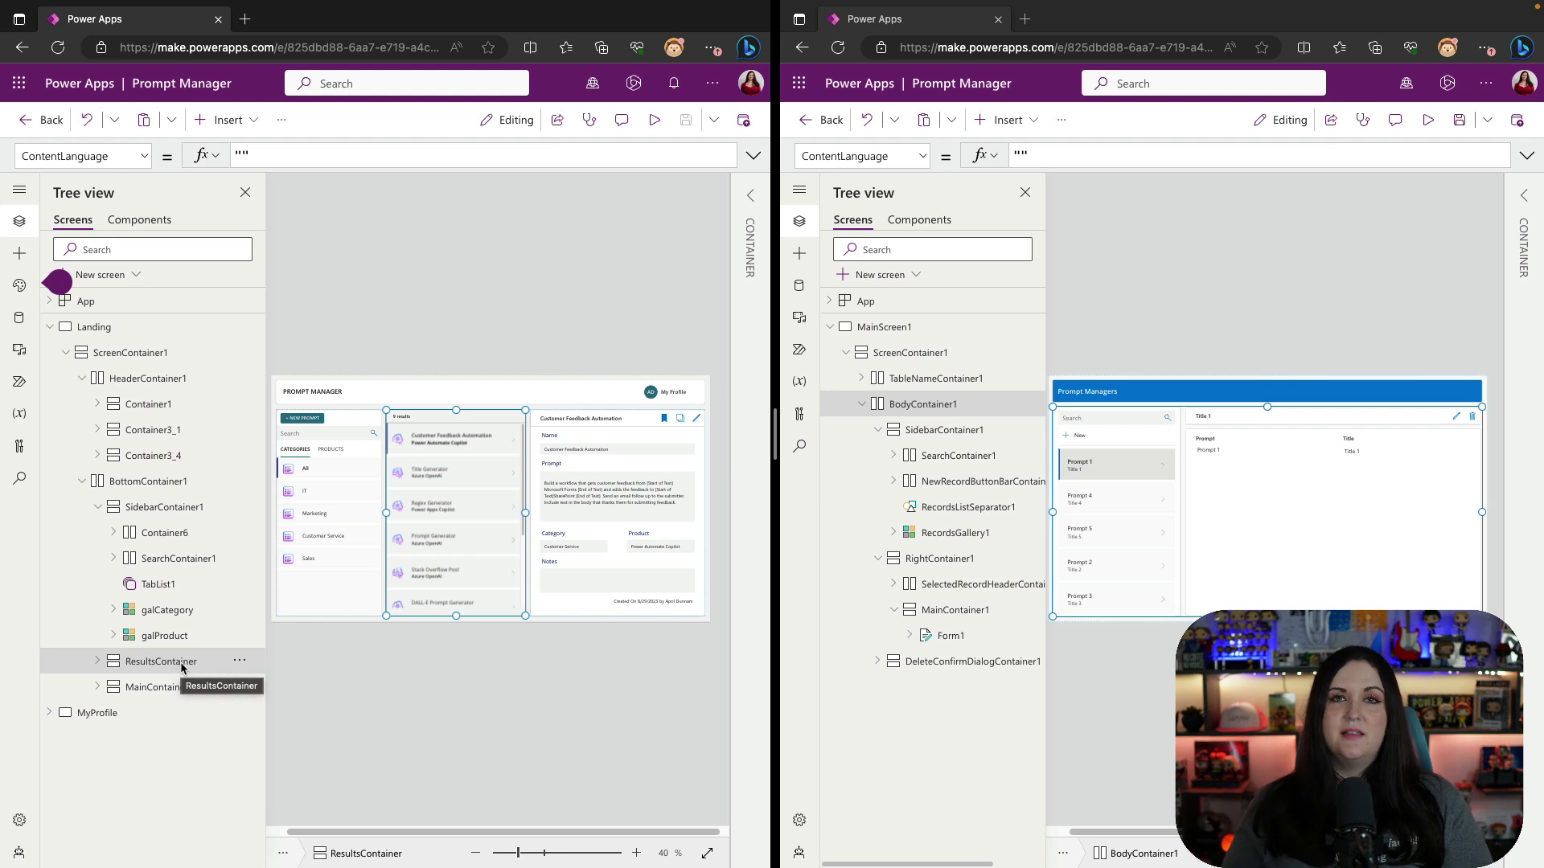
left_click(178, 690)
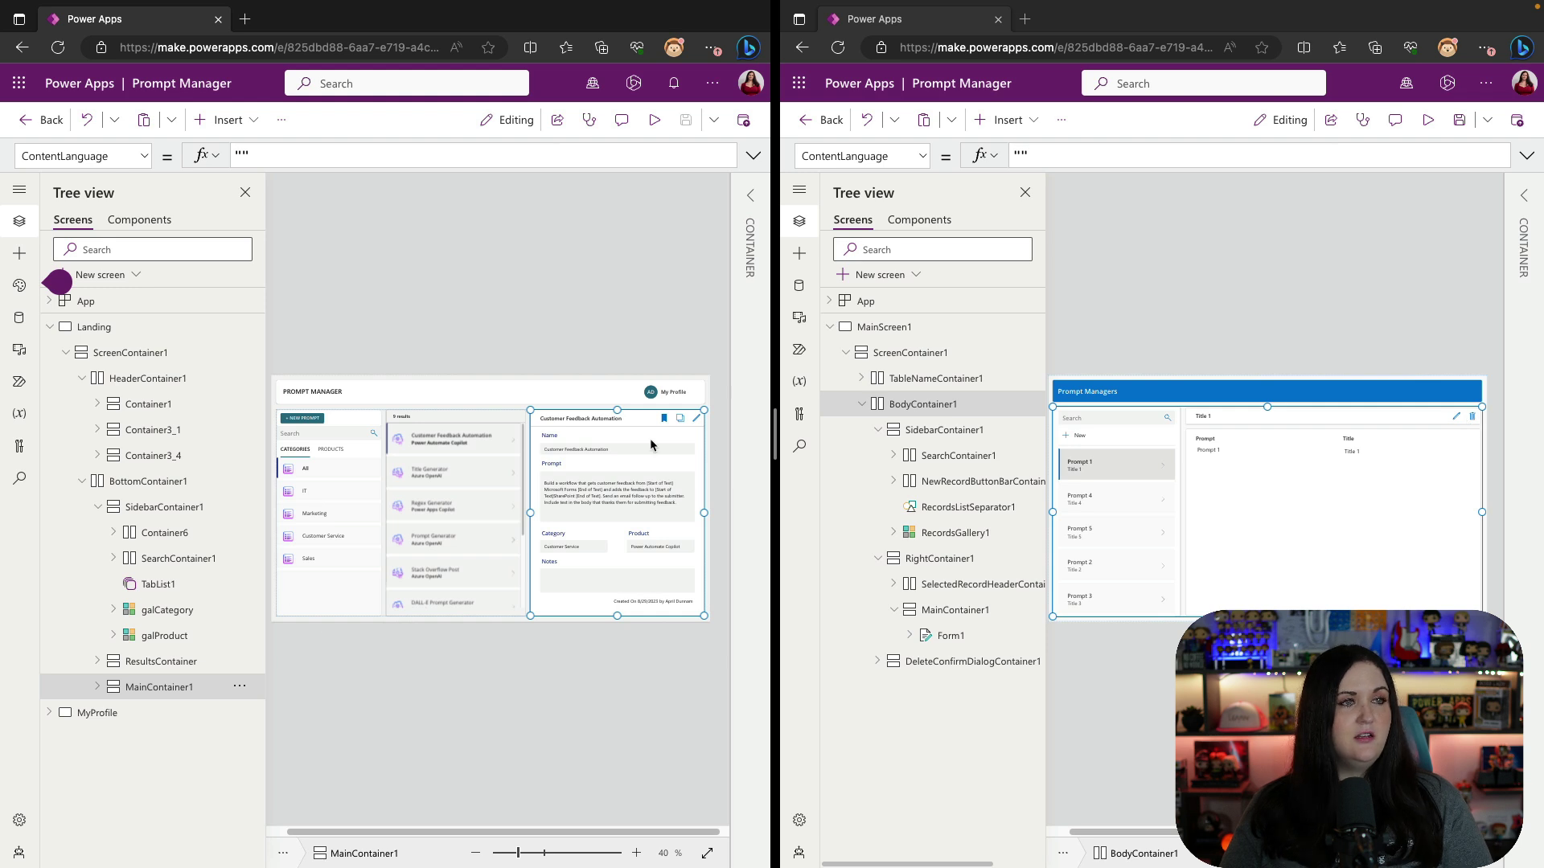
left_click(98, 688)
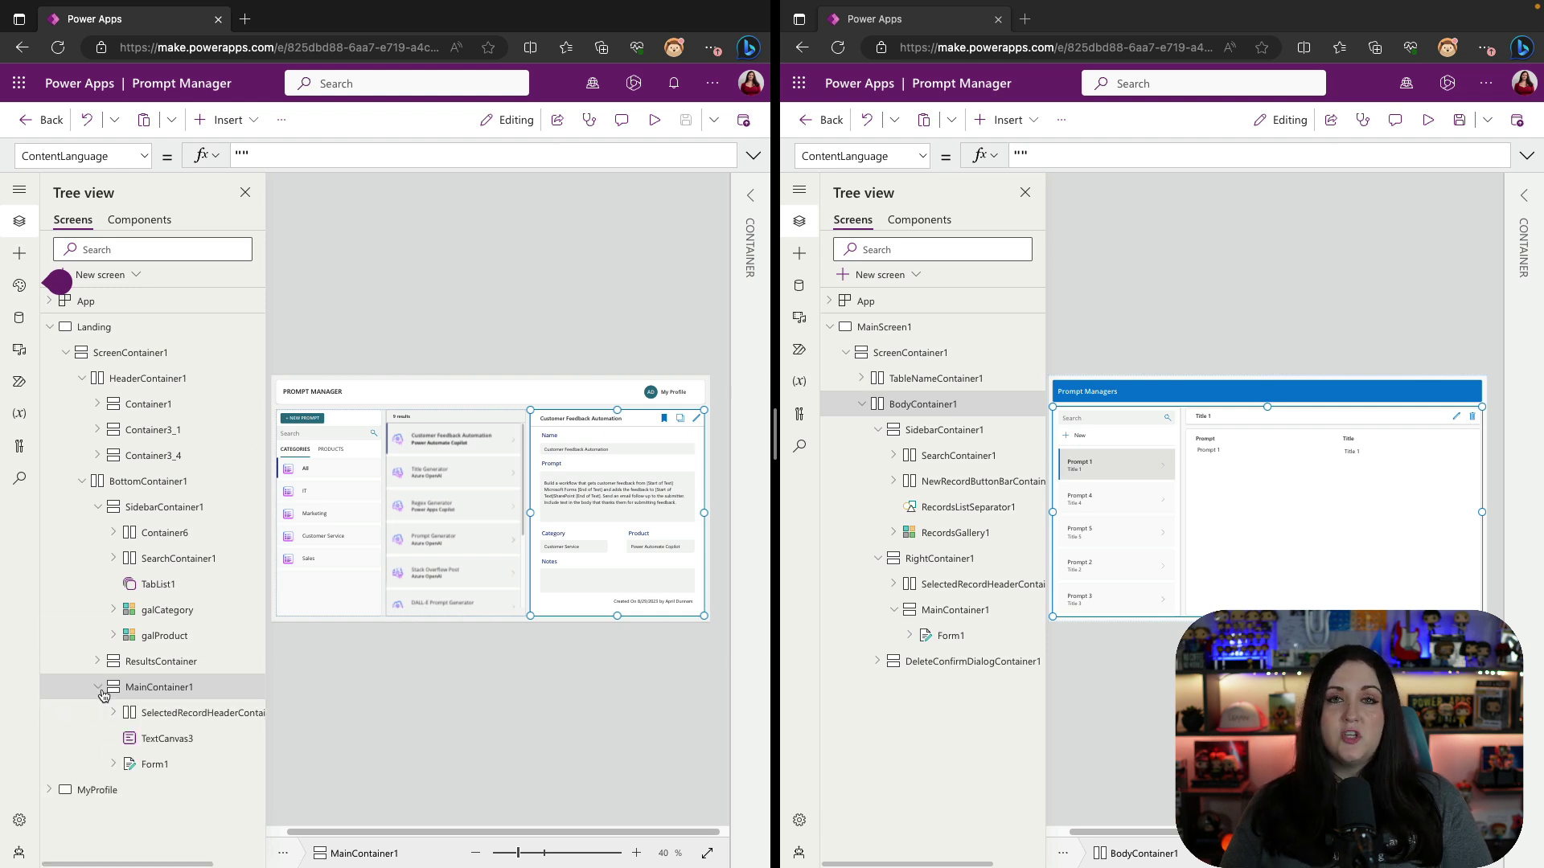
Compare the modern and classic insertable controls, and search the classic ones for "book" and "copy" icons
left_click(250, 120)
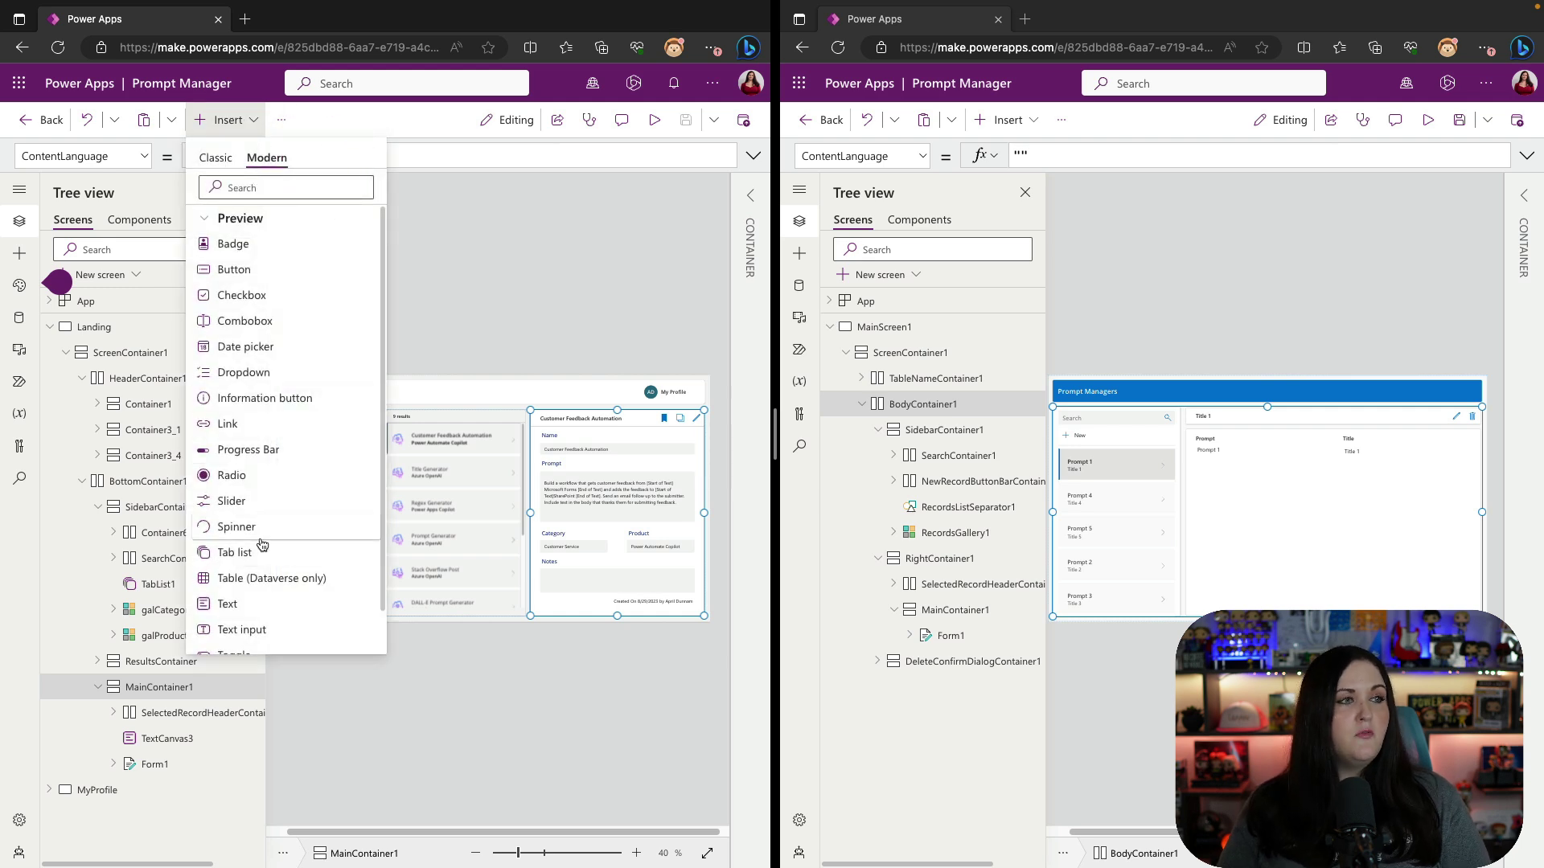
left_click(216, 157)
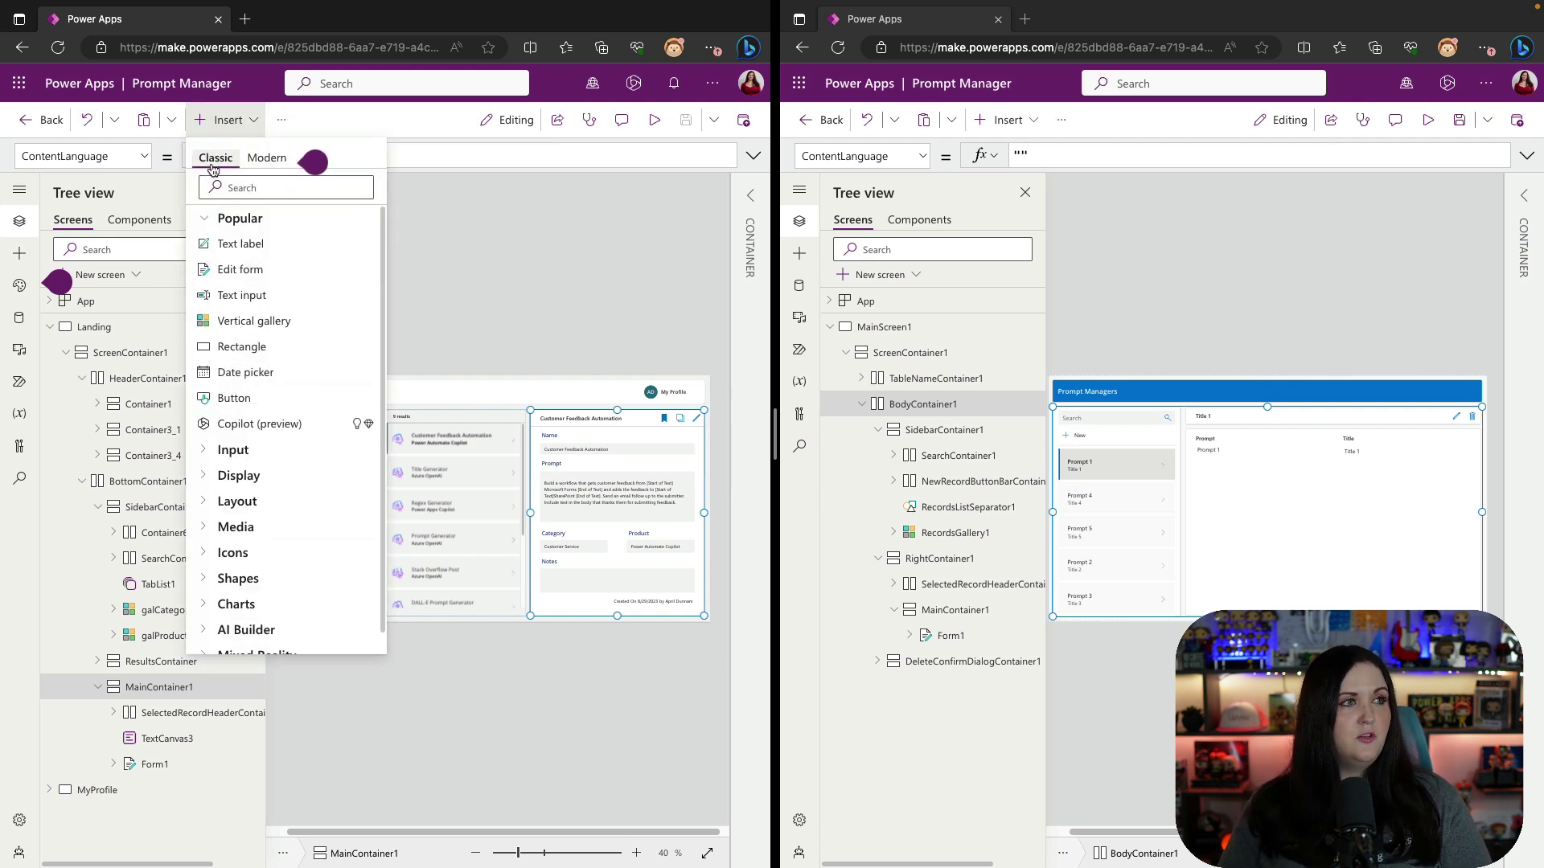
left_click(206, 555)
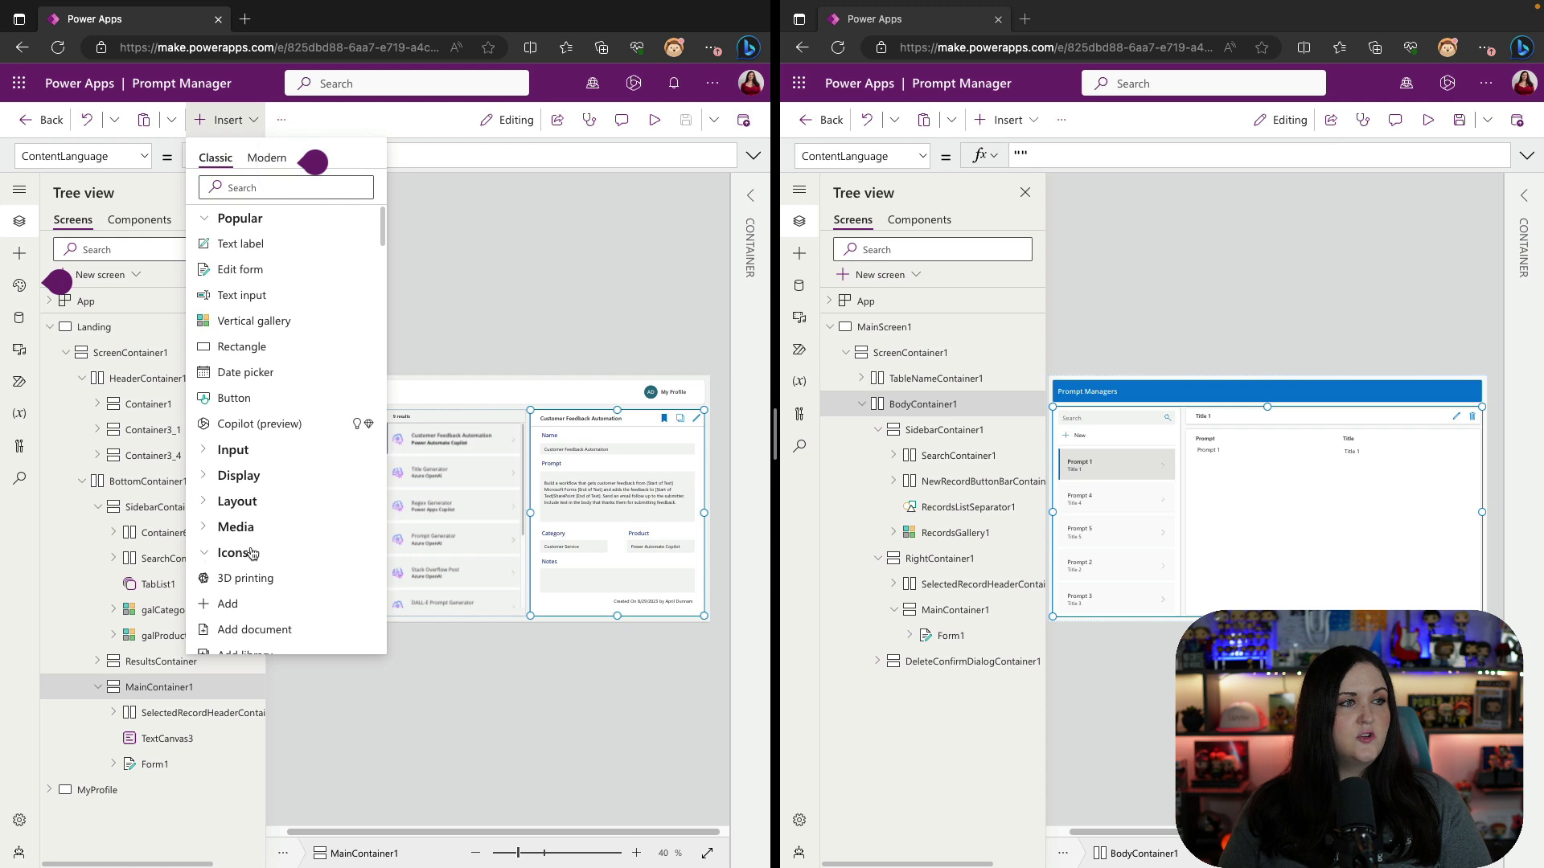
left_click(281, 187)
type("book")
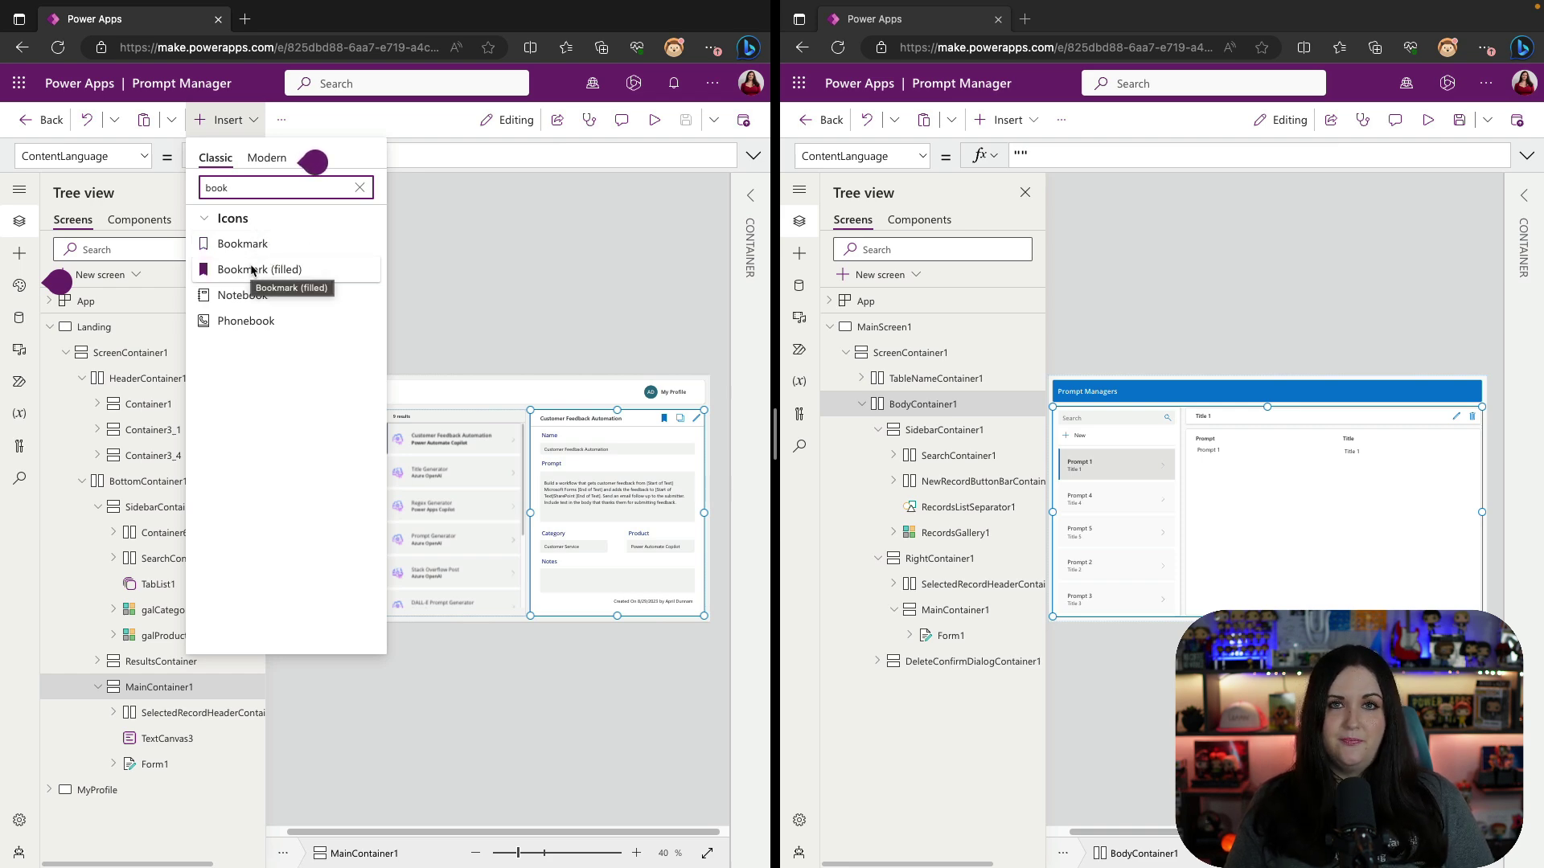
key("BackSpace")
key("BackSpace")
key("BackSpace")
key("BackSpace")
type("copy")
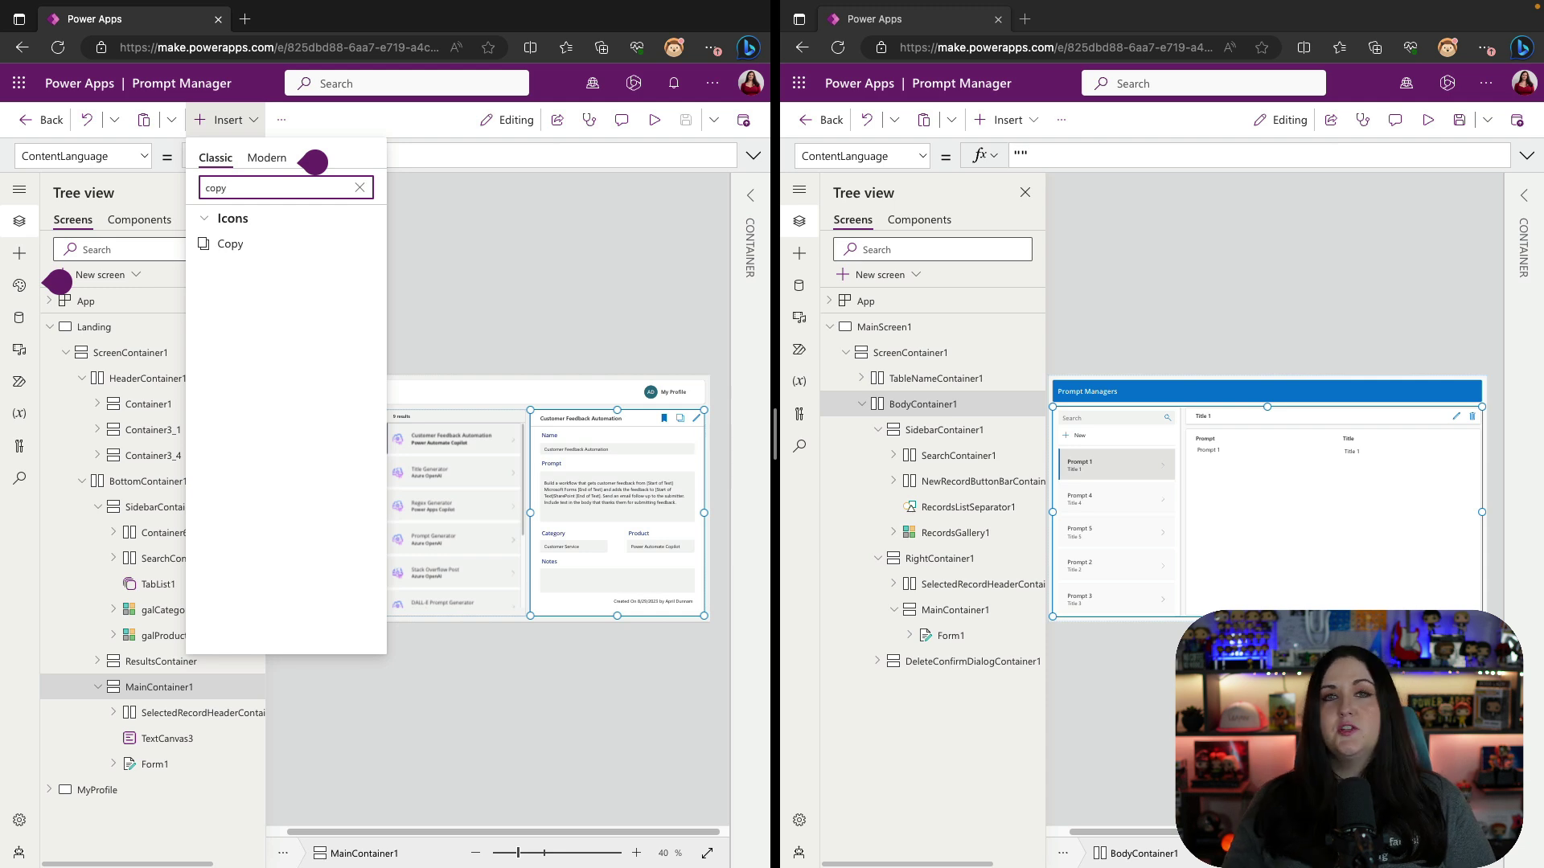
key("Escape")
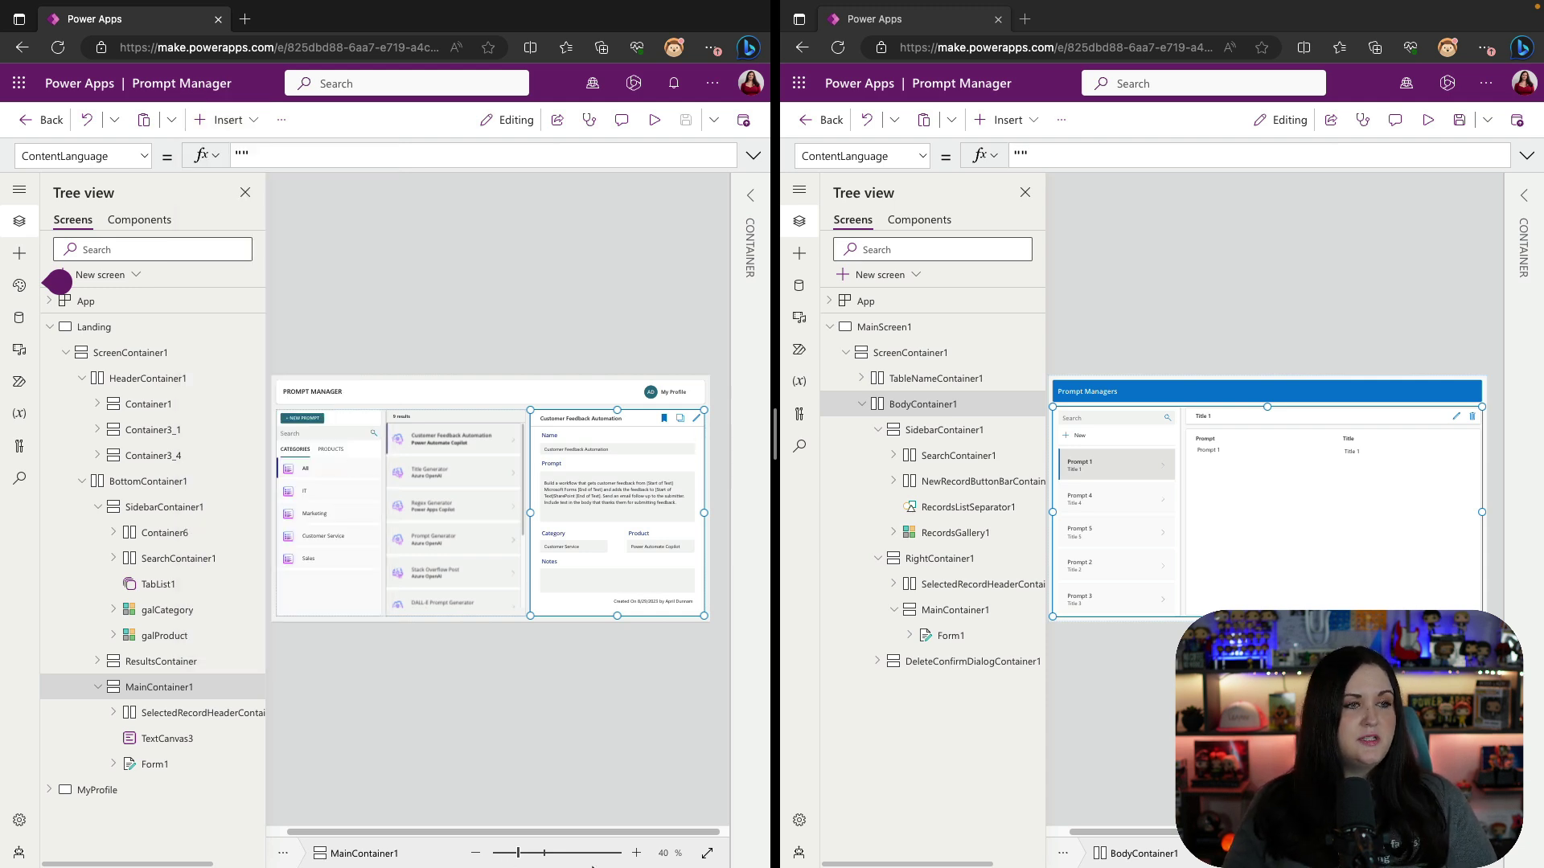
Examine the finished app's prompt details at 60% zoom and select TabList1 to view its Items formula
left_click(636, 853)
left_click_drag(519, 833, 394, 831)
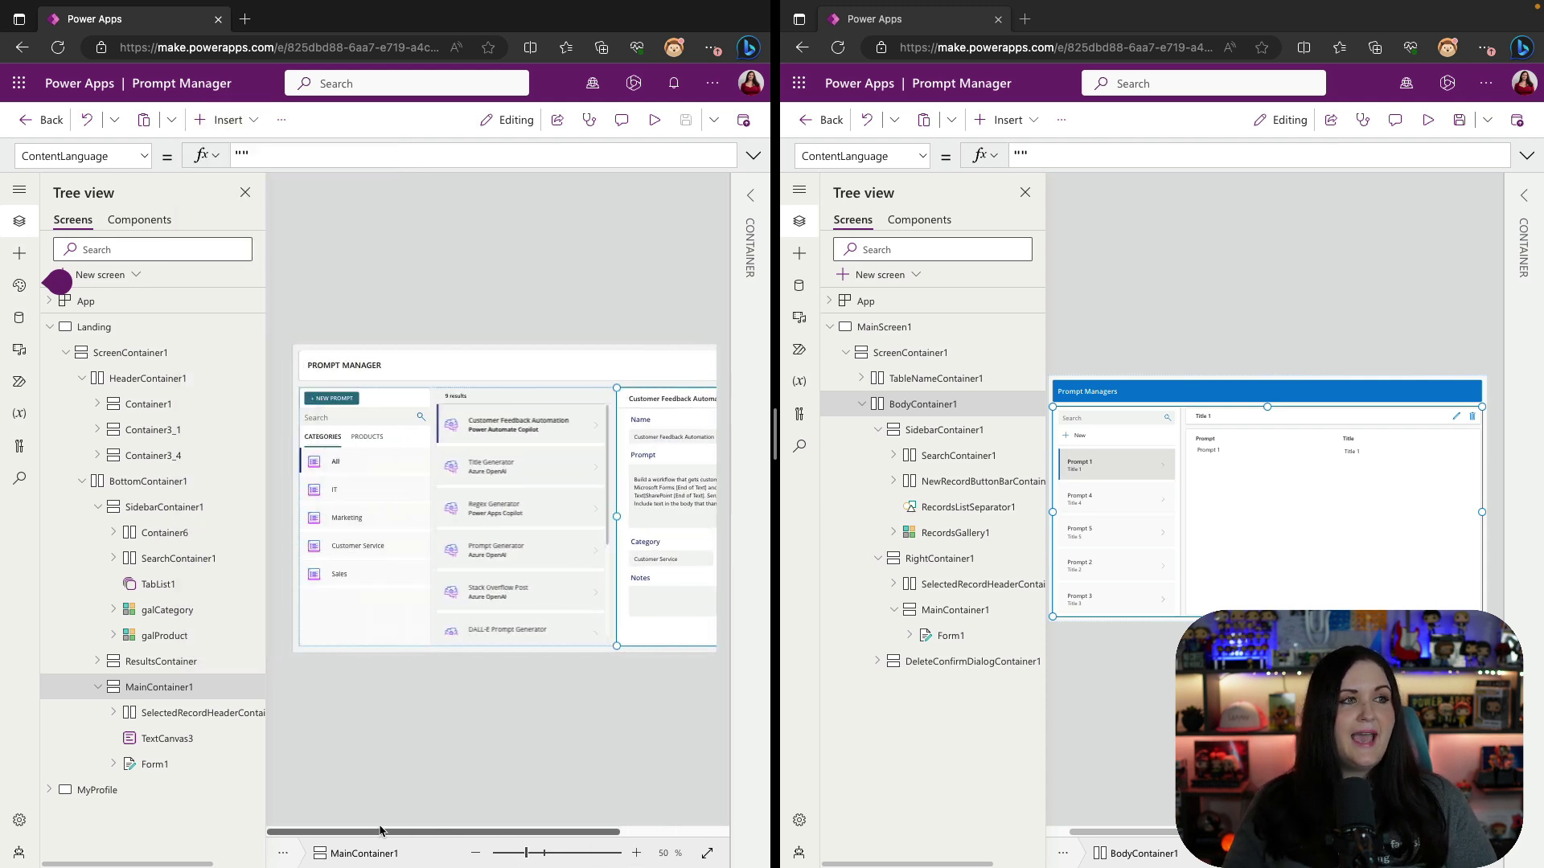
left_click(636, 853)
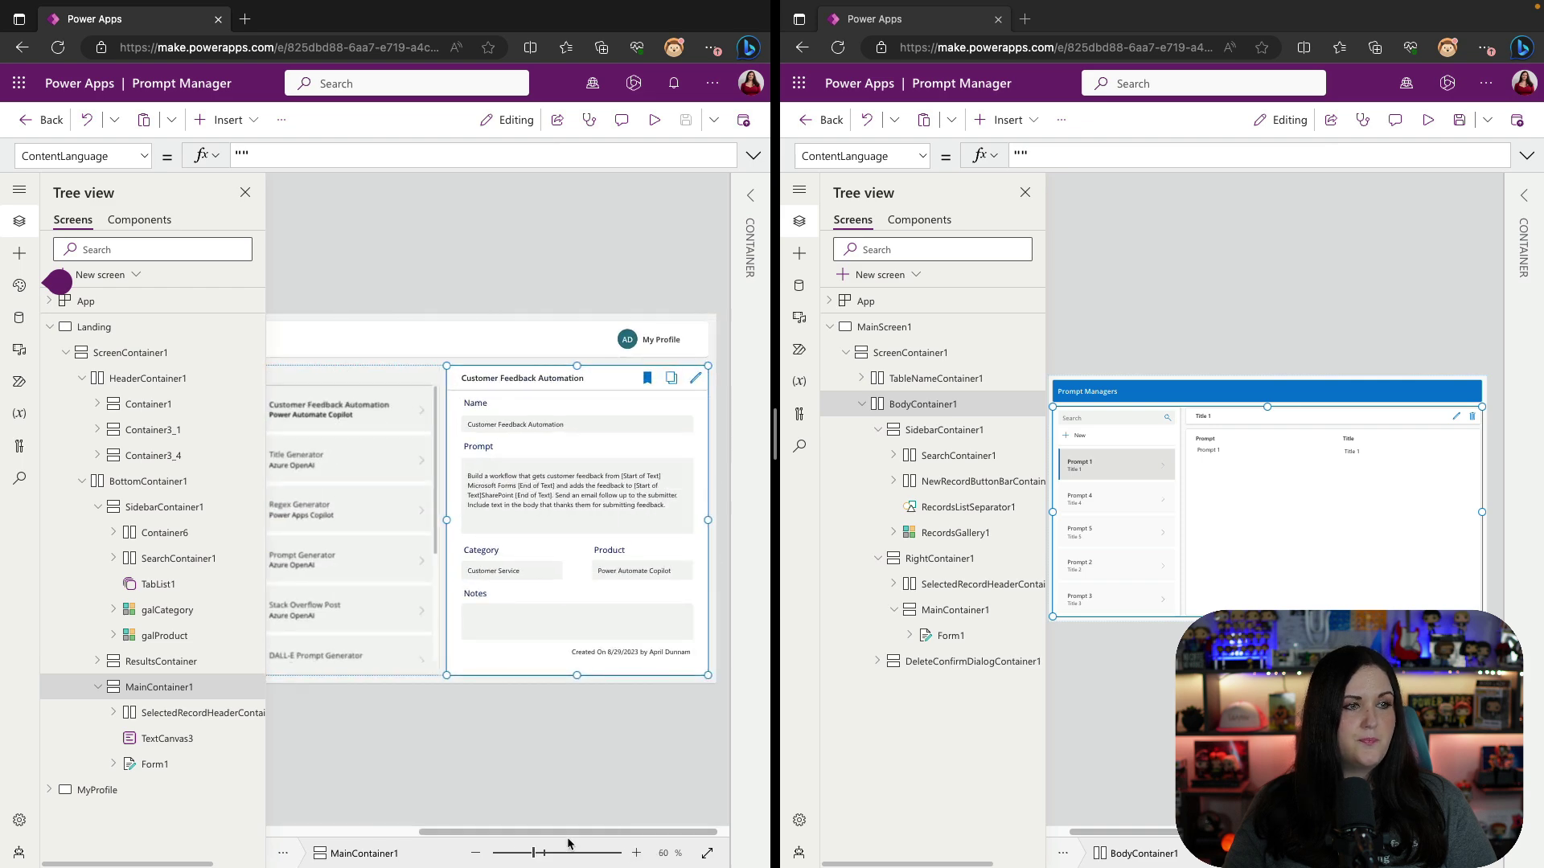
left_click(158, 584)
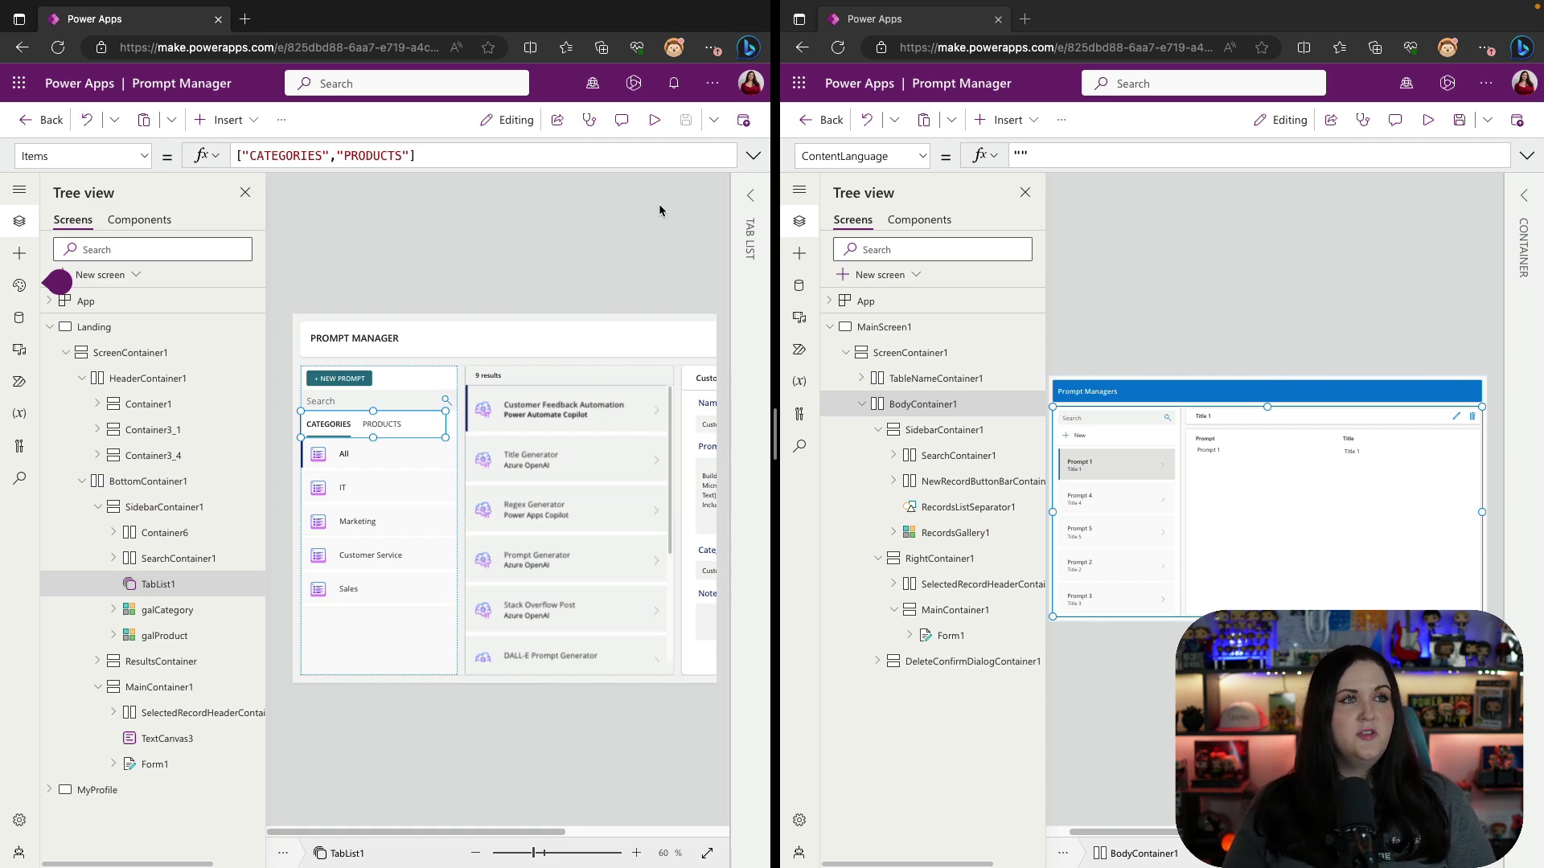
Search the app's upcoming feature settings for "modern", check the Modern controls and themes option, and close the settings
left_click(290, 122)
left_click(324, 216)
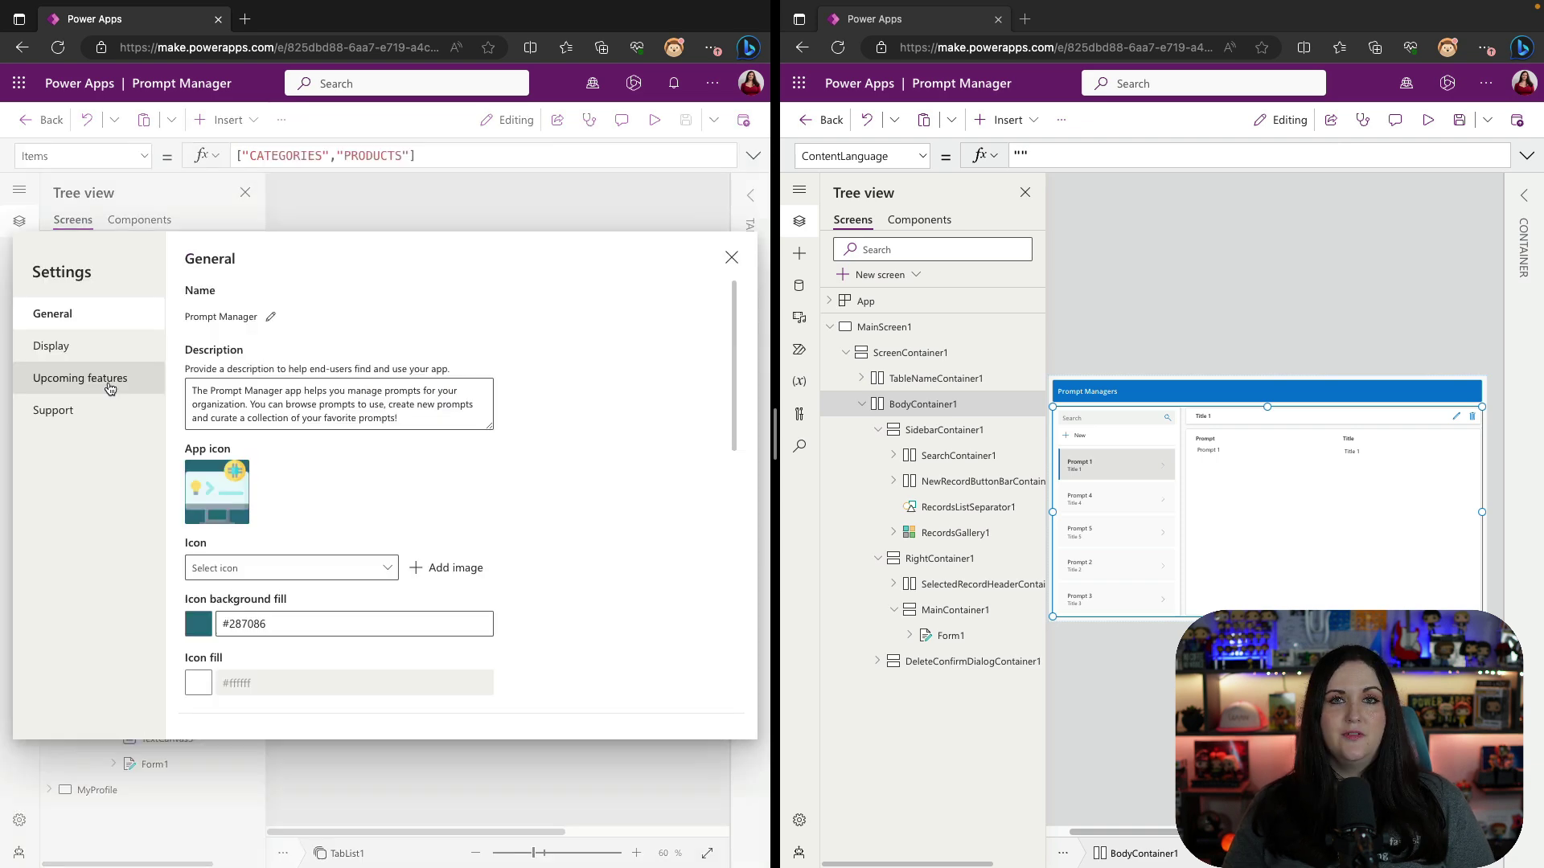
left_click(110, 388)
left_click(242, 291)
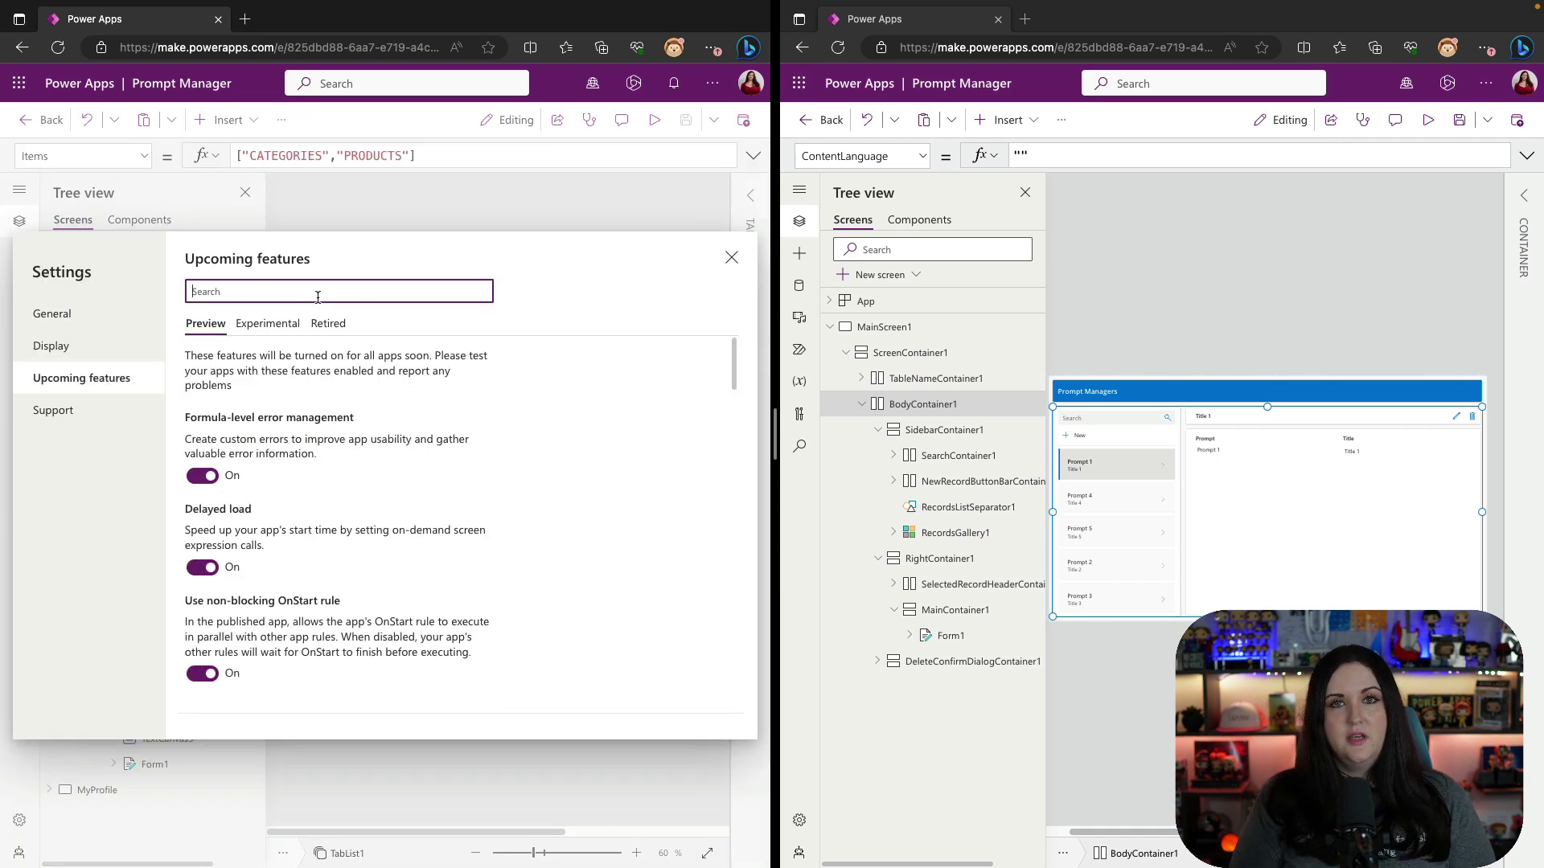
type("modern")
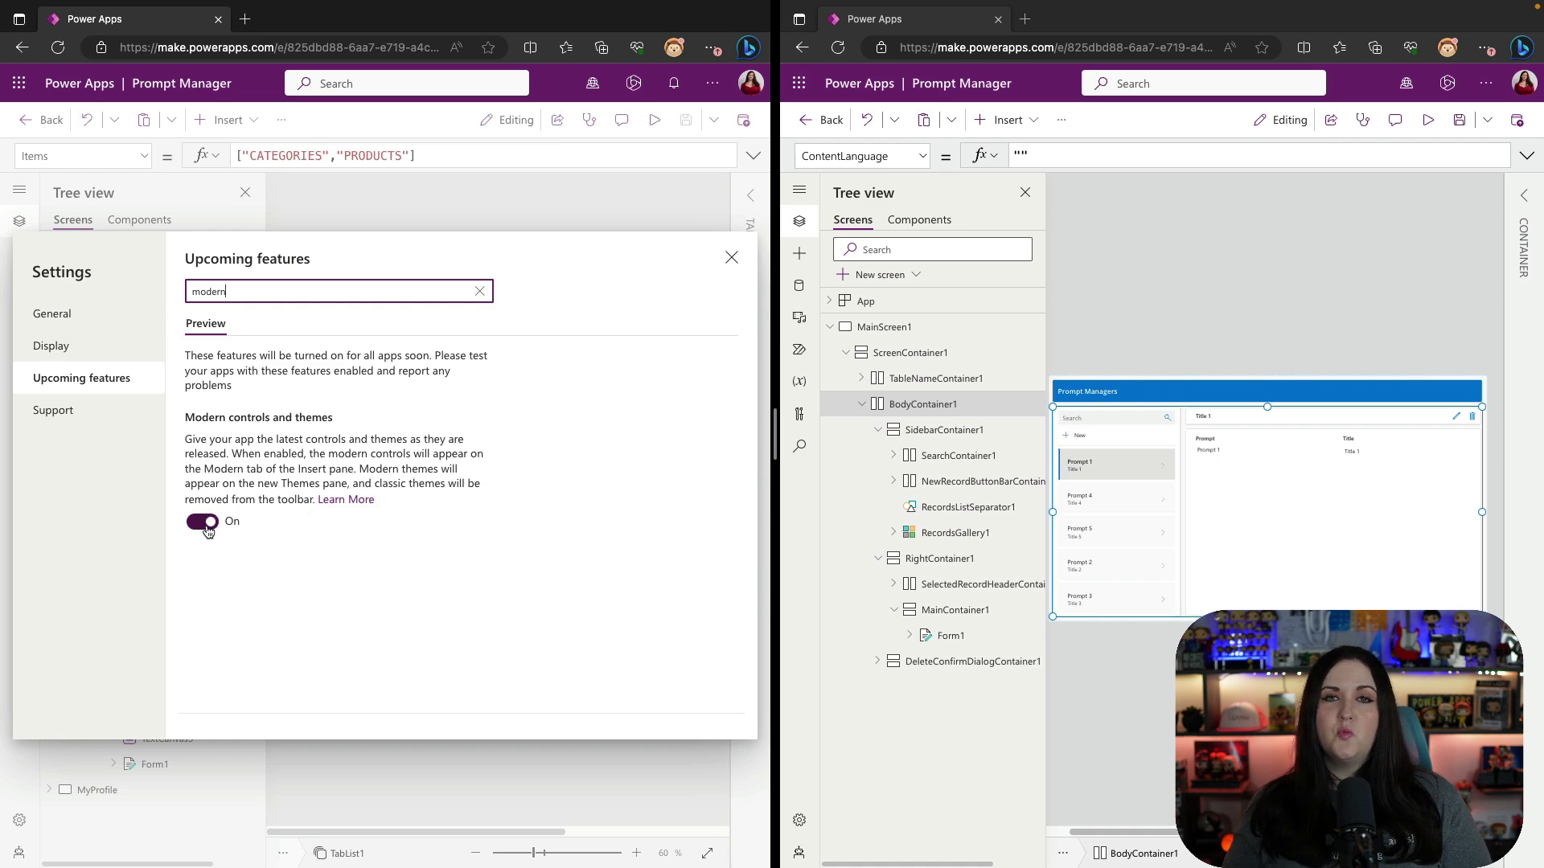
key("Escape")
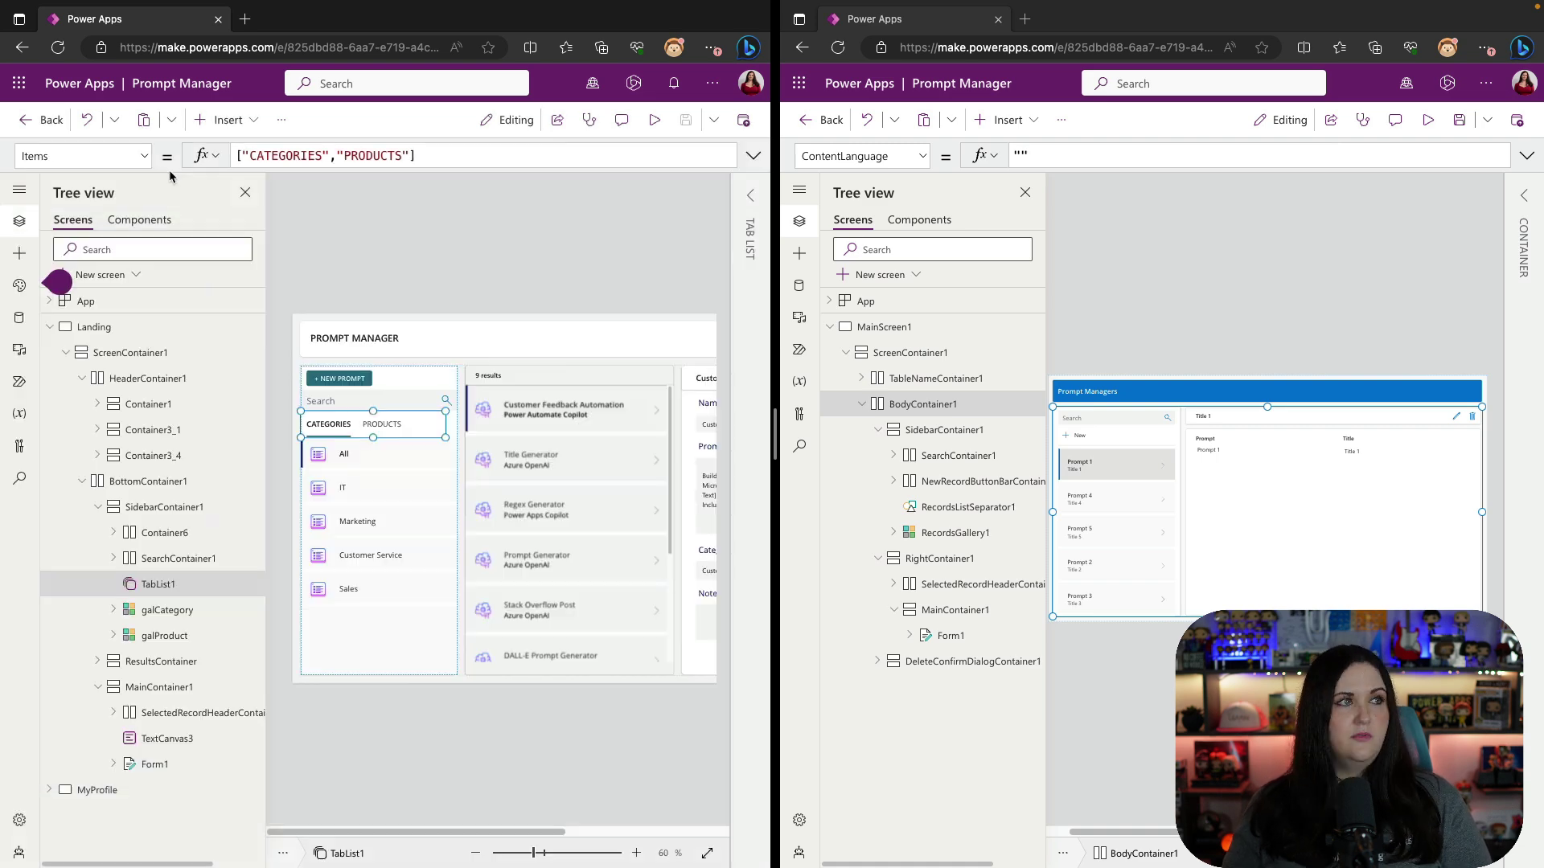
Examine the insertable modern controls, including Tab list, and the Items formula of TabList1
left_click(247, 124)
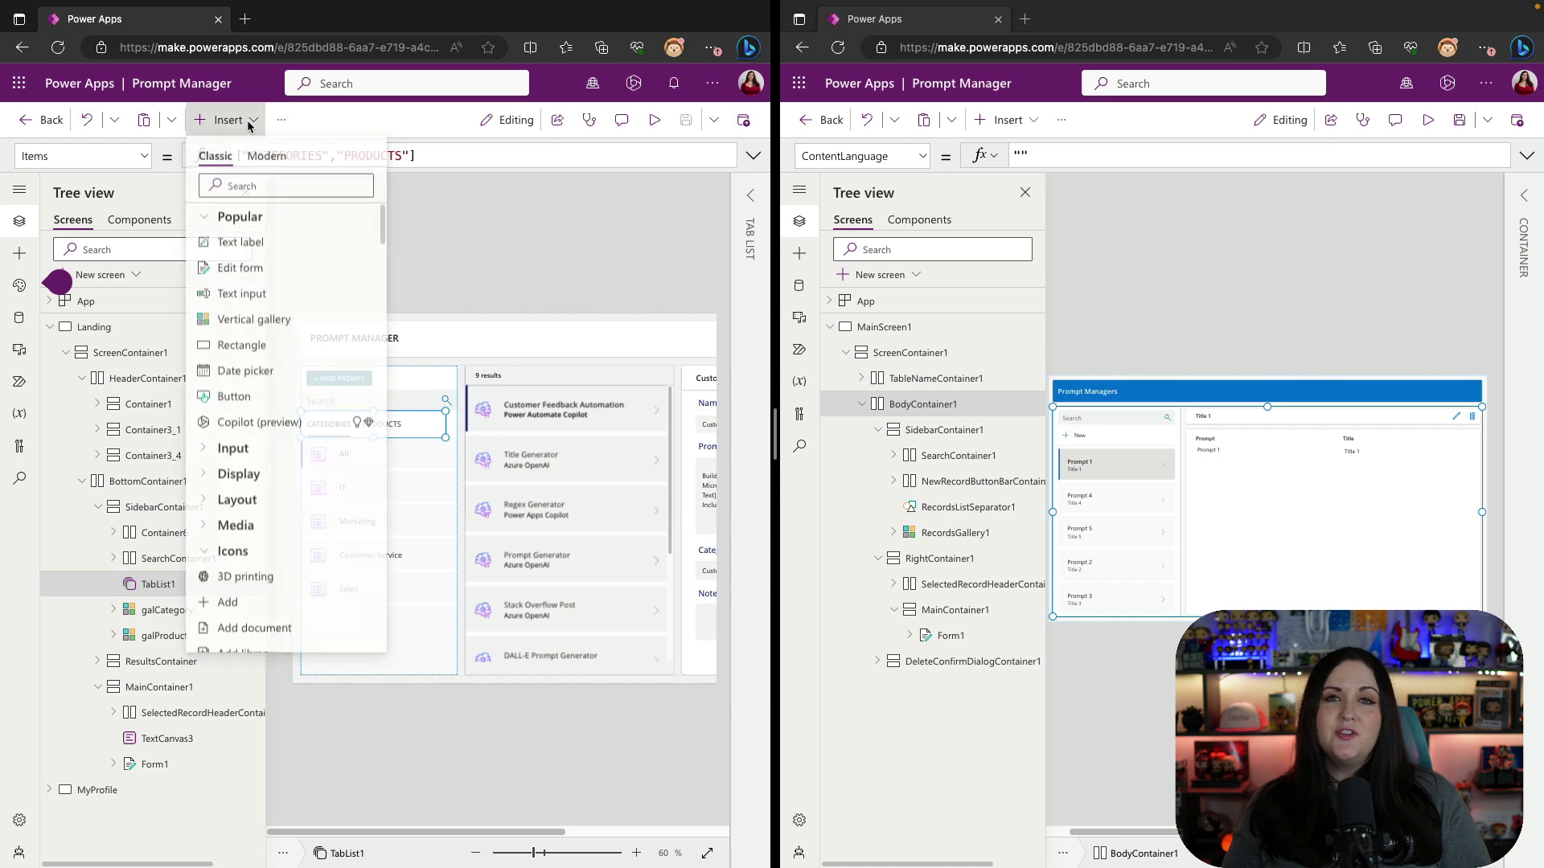
left_click(262, 161)
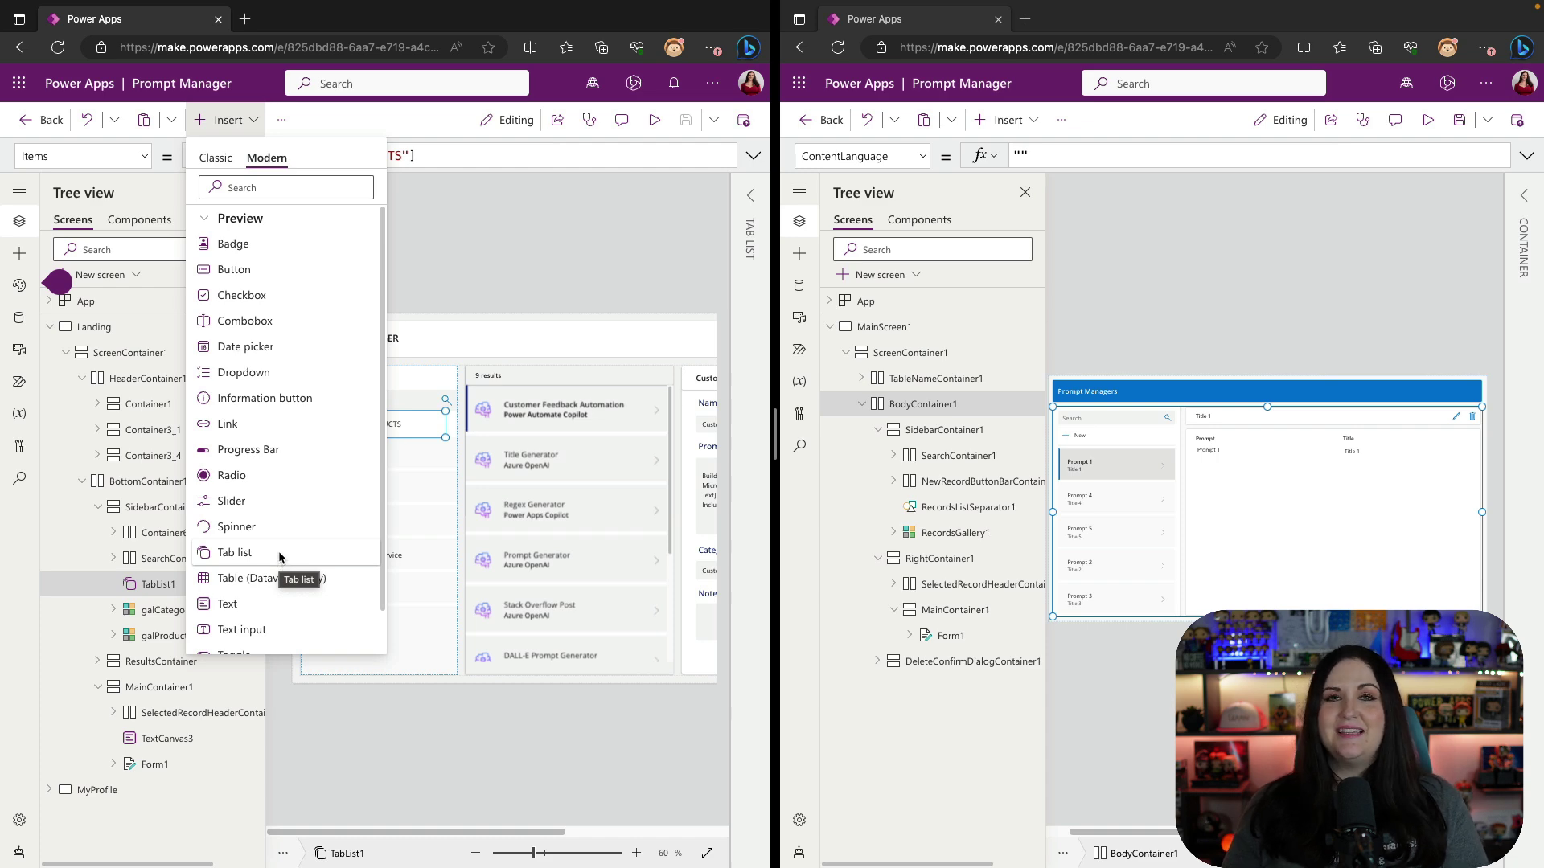
left_click(155, 590)
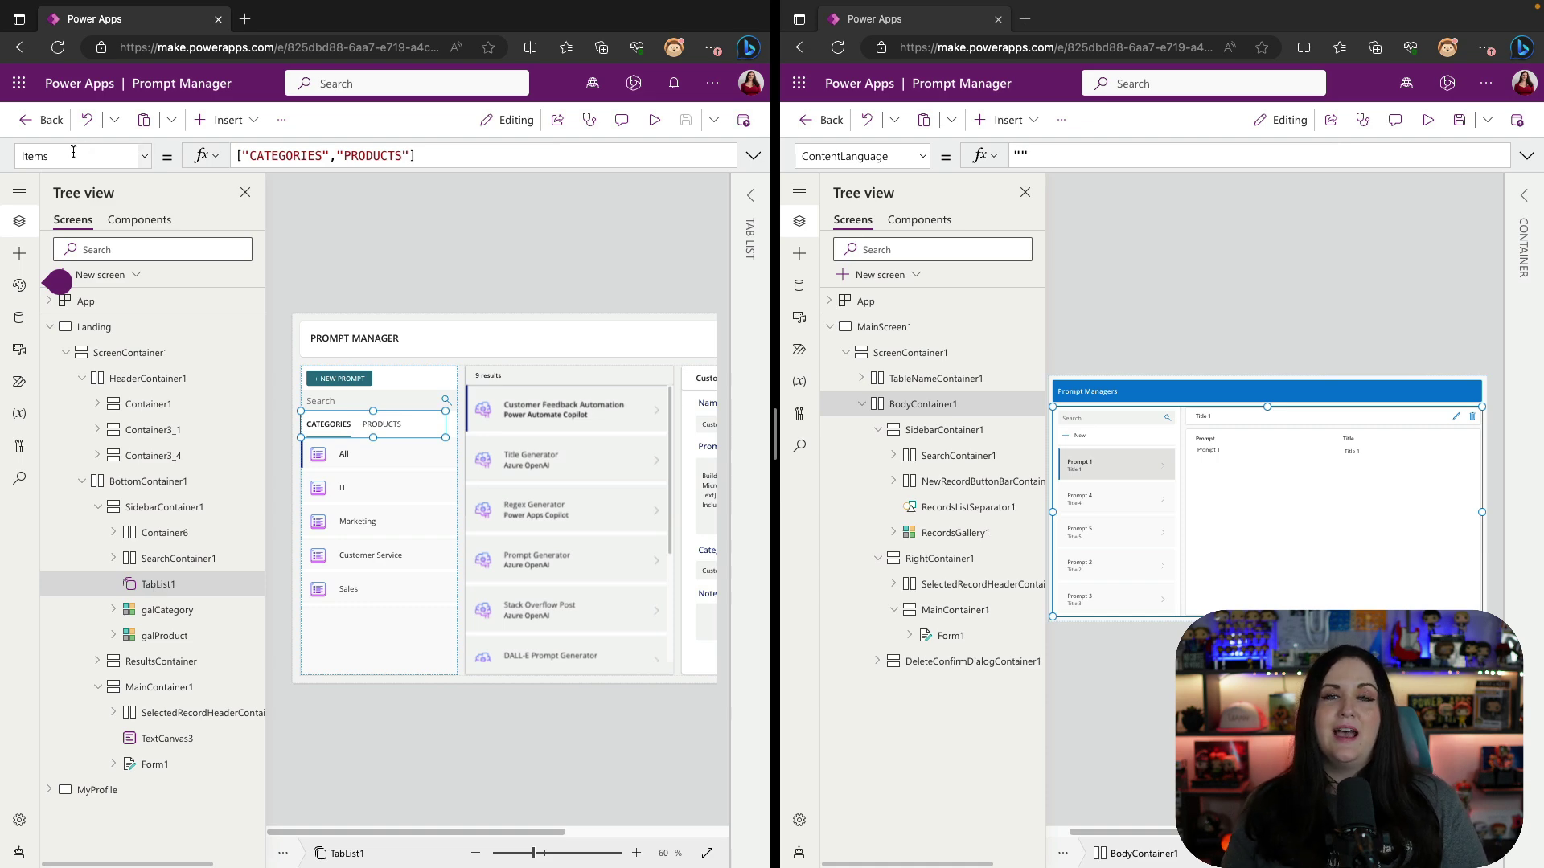
left_click(508, 161)
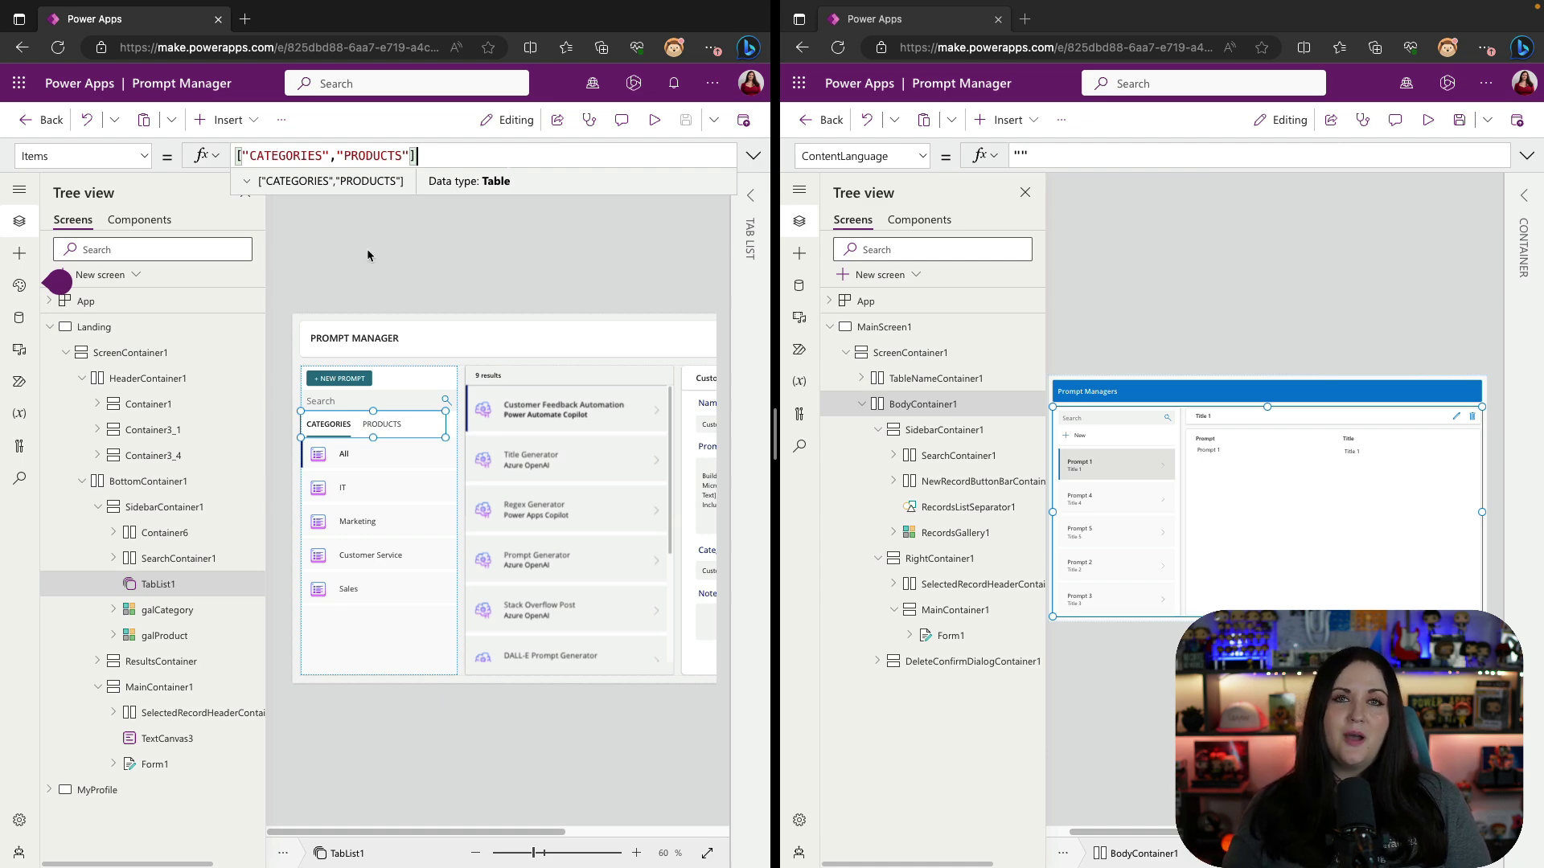
Compare the Items formulas of the galCategory and galProduct galleries
left_click(339, 633)
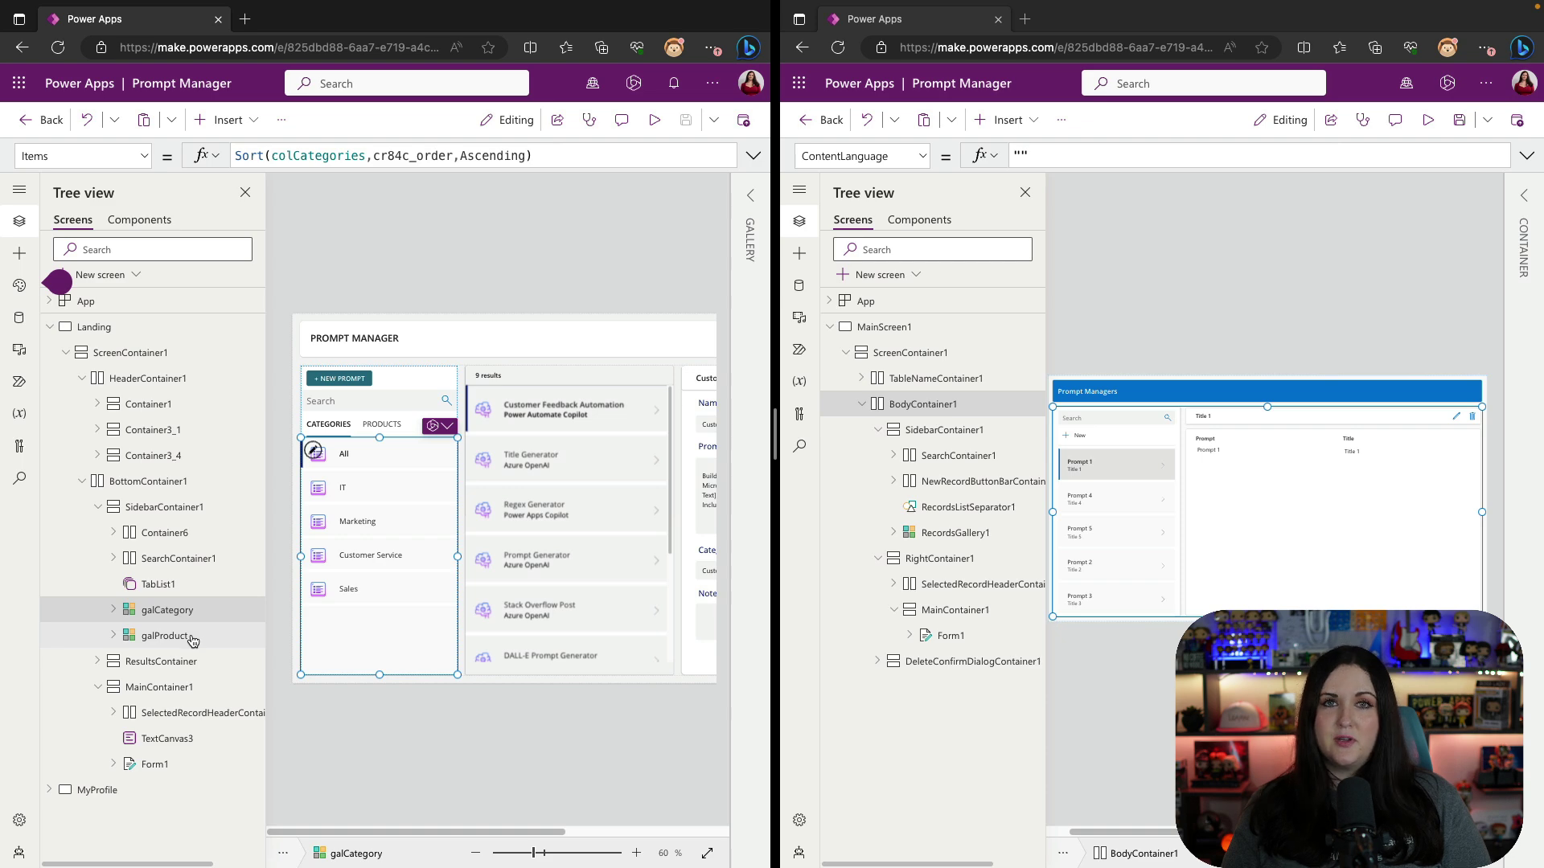
left_click(165, 637)
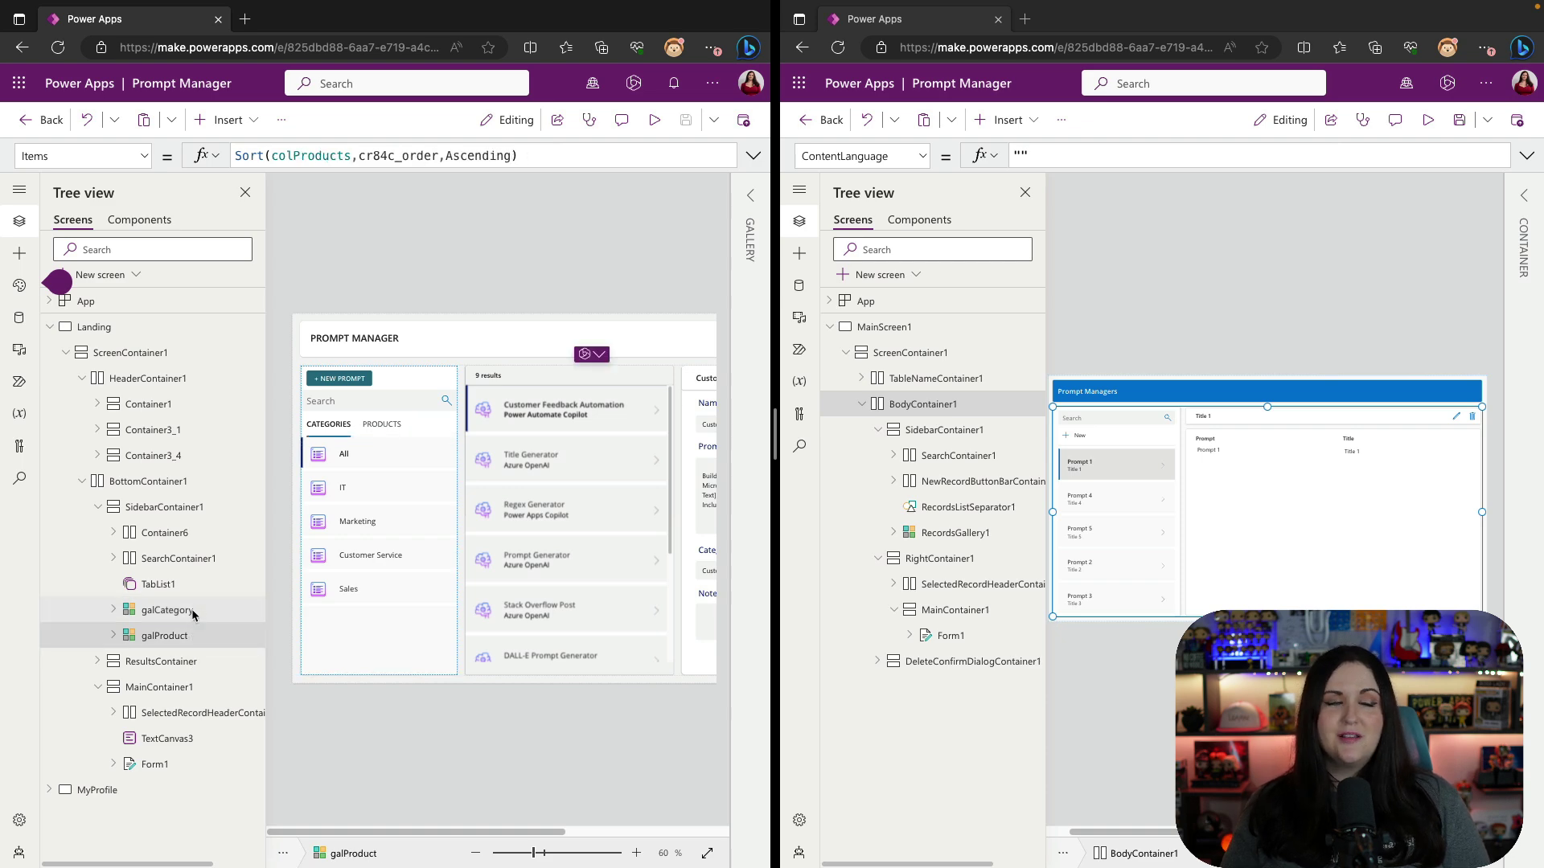
left_click(193, 611)
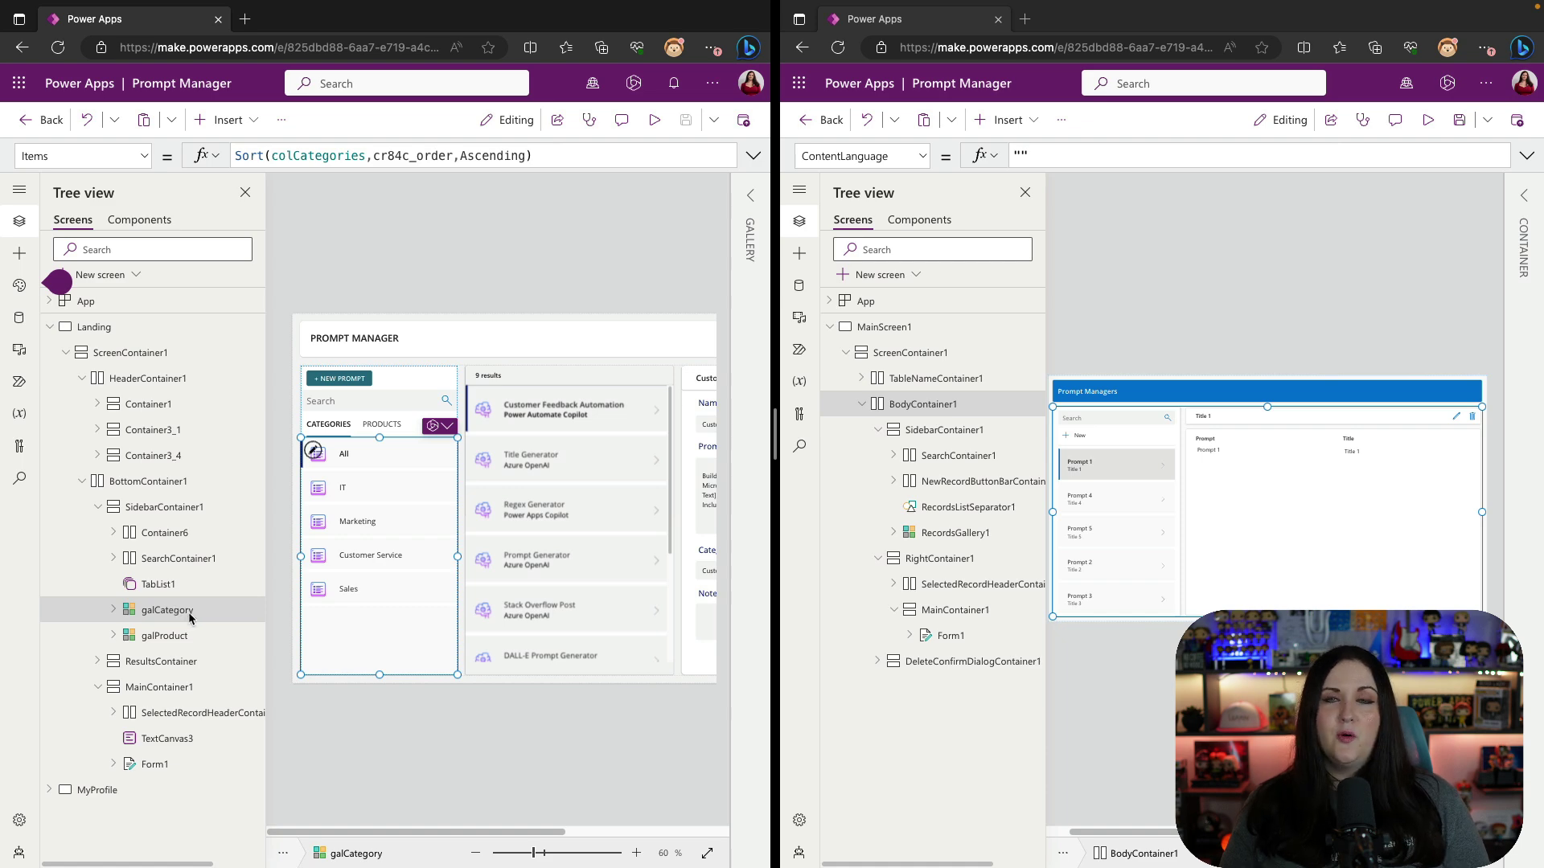
Examine the Visible formulas that tie galCategory and galProduct to the tab selected in TabList1
left_click(146, 156)
scroll(109, 361, "up", 5)
scroll(106, 378, "down", 15)
left_click(107, 334)
left_click(559, 153)
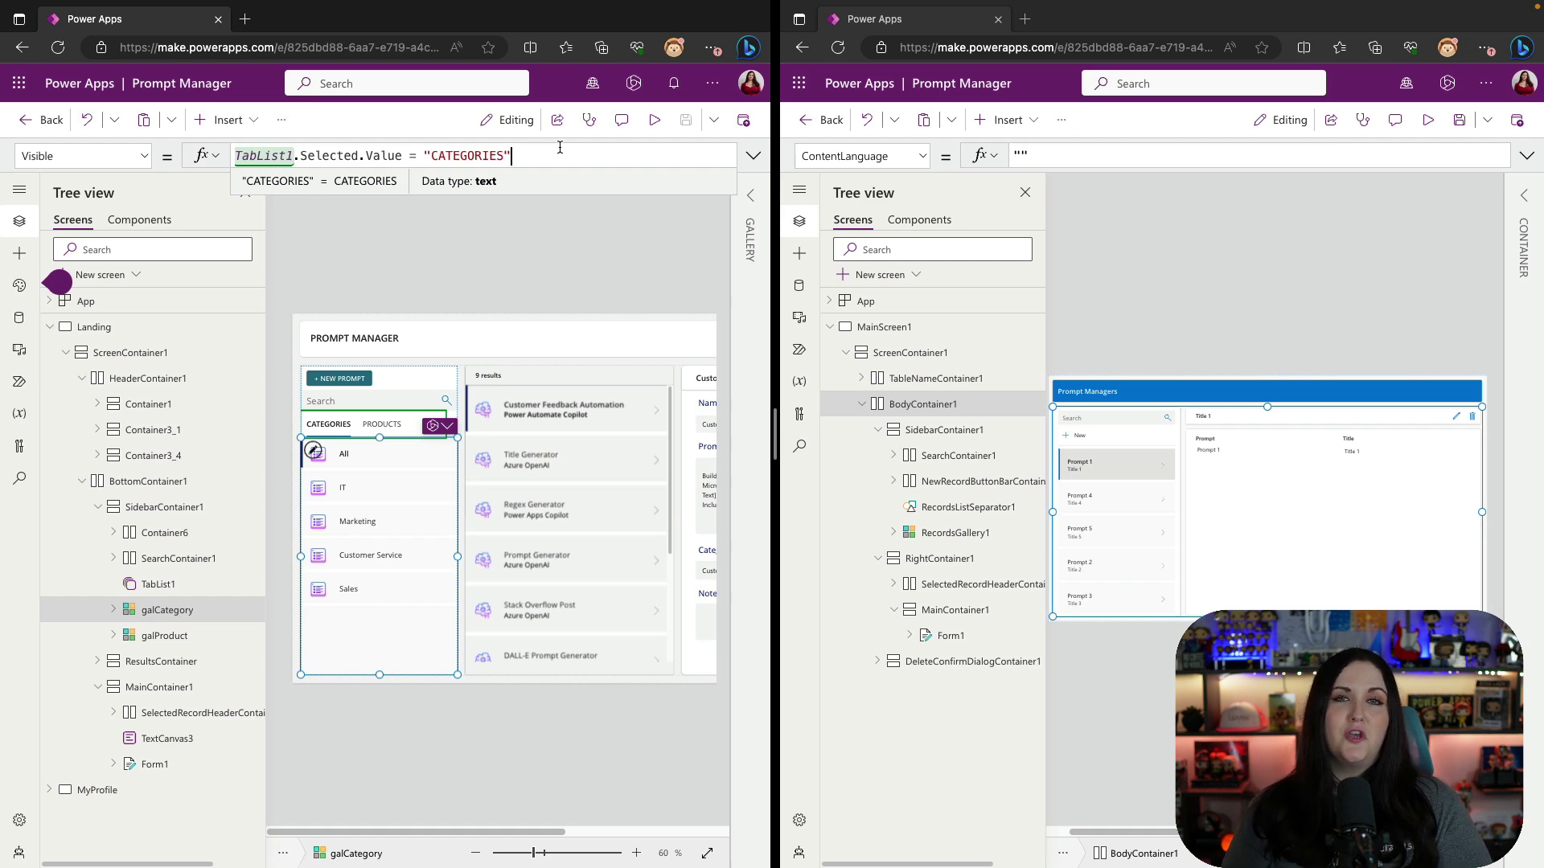
left_click(399, 359)
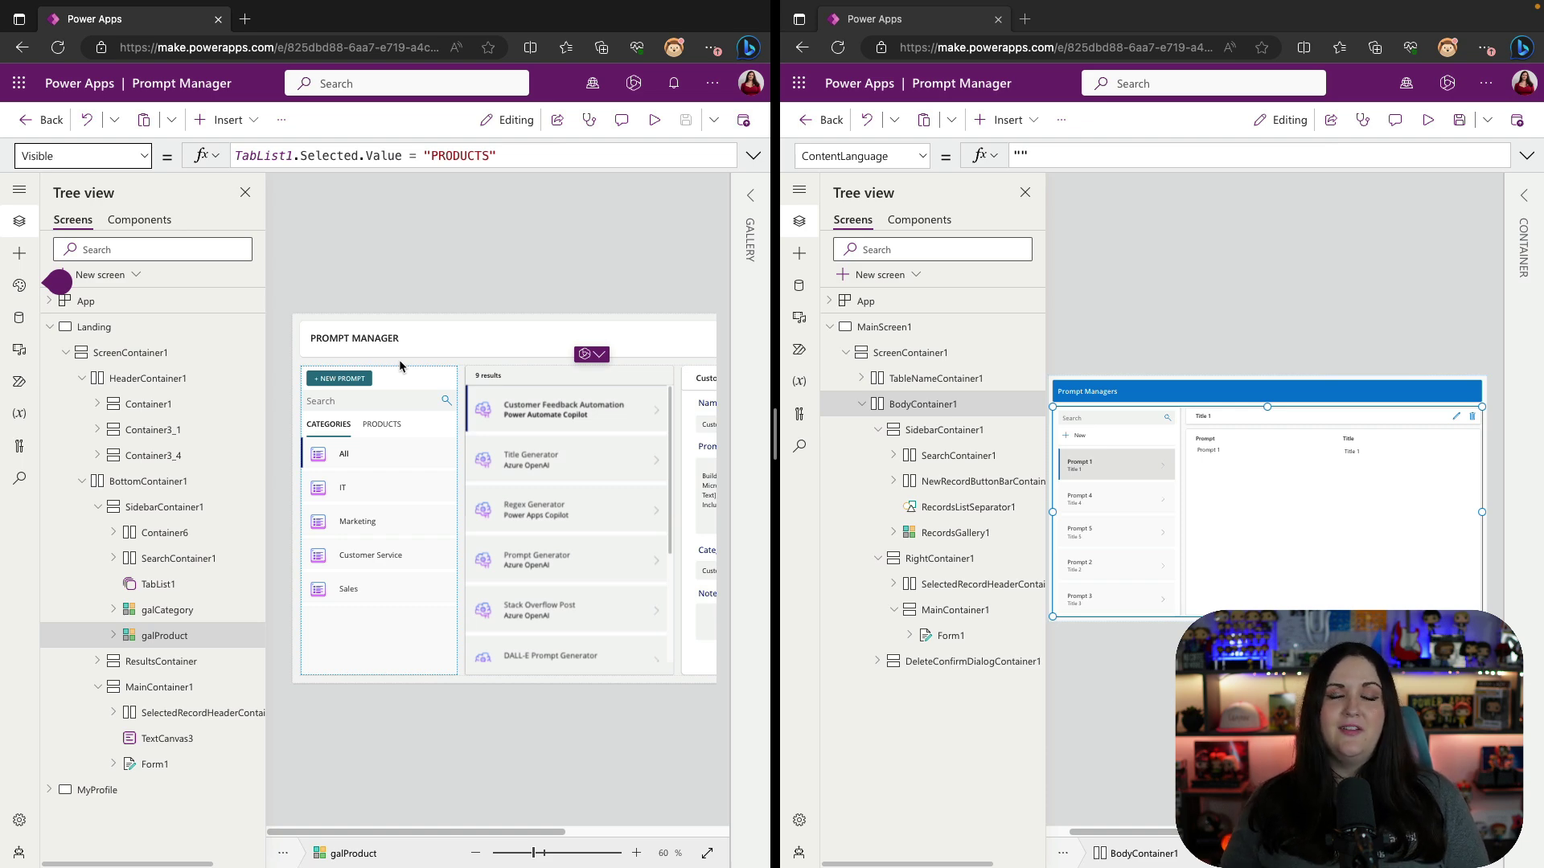
left_click(399, 360)
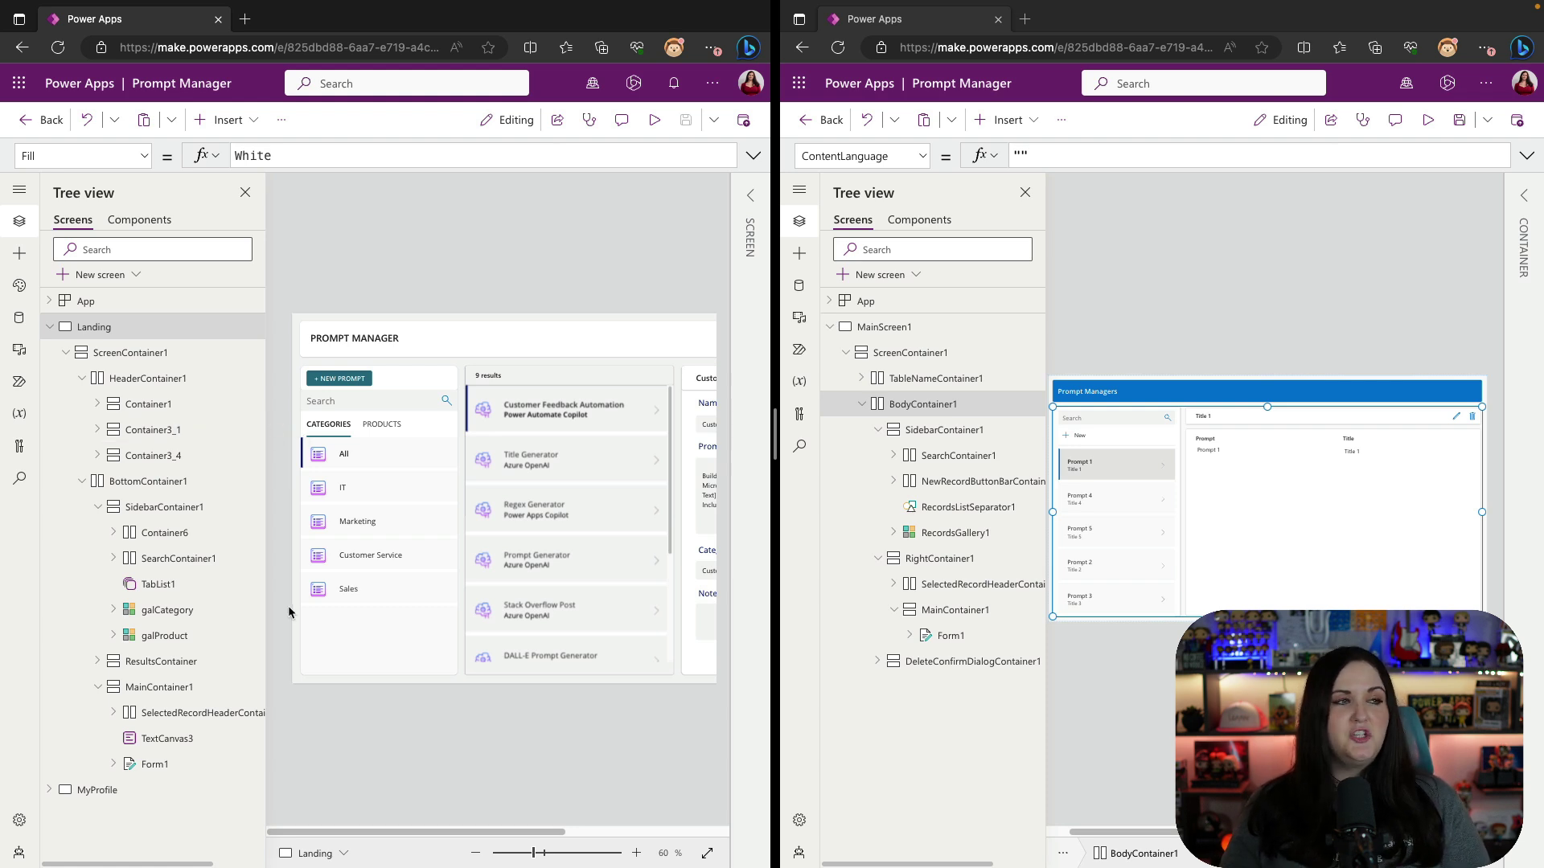
View the MyProfile screen, widen the tree view, and check the Landing screen's options for duplicating it
left_click(125, 791)
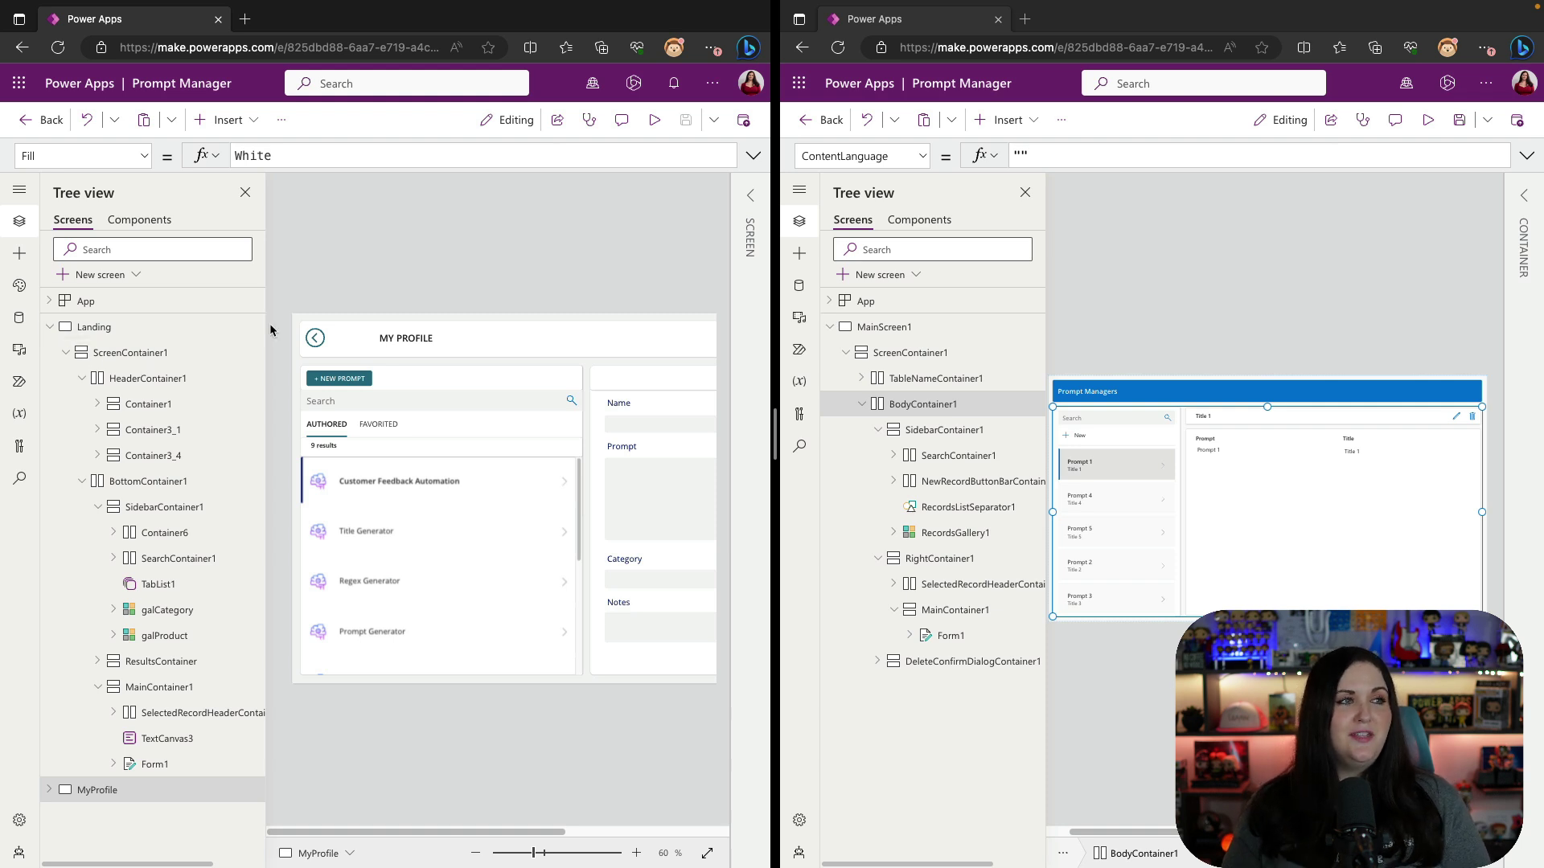
left_click_drag(269, 331, 373, 331)
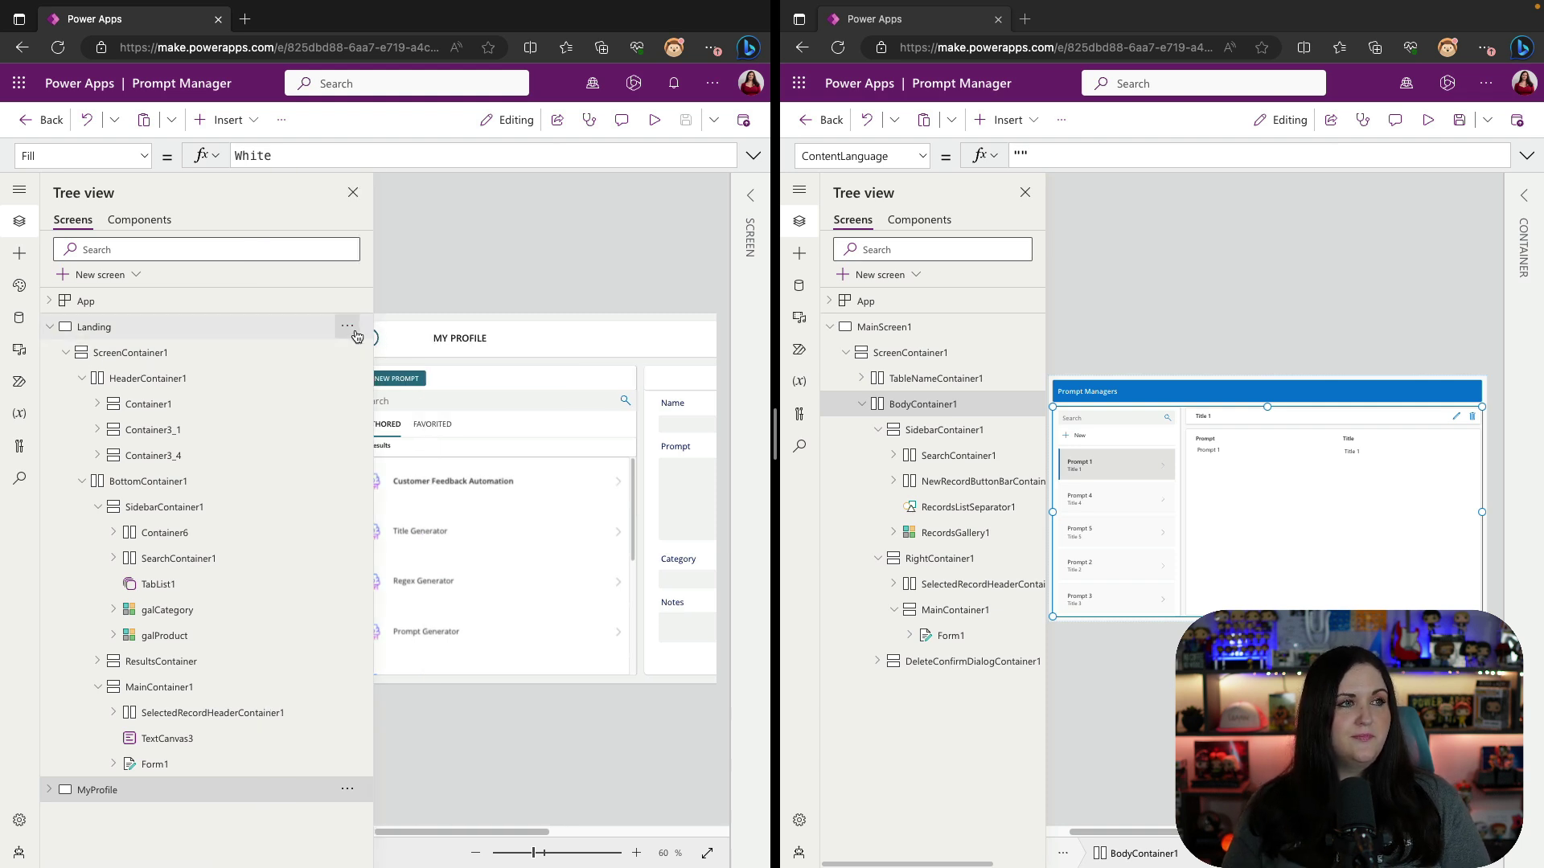
left_click(347, 327)
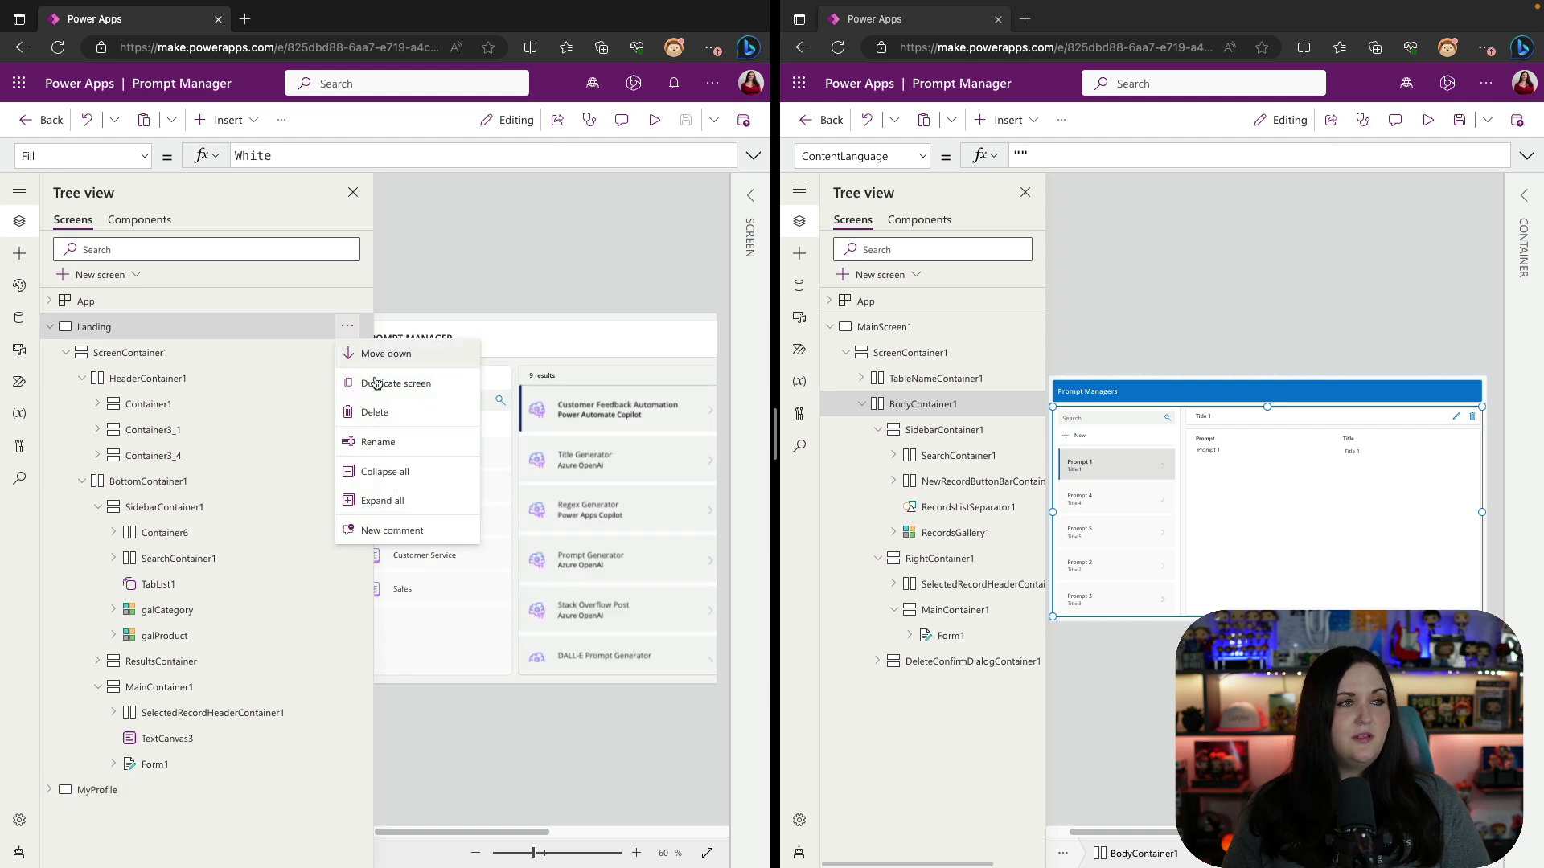
left_click(442, 397)
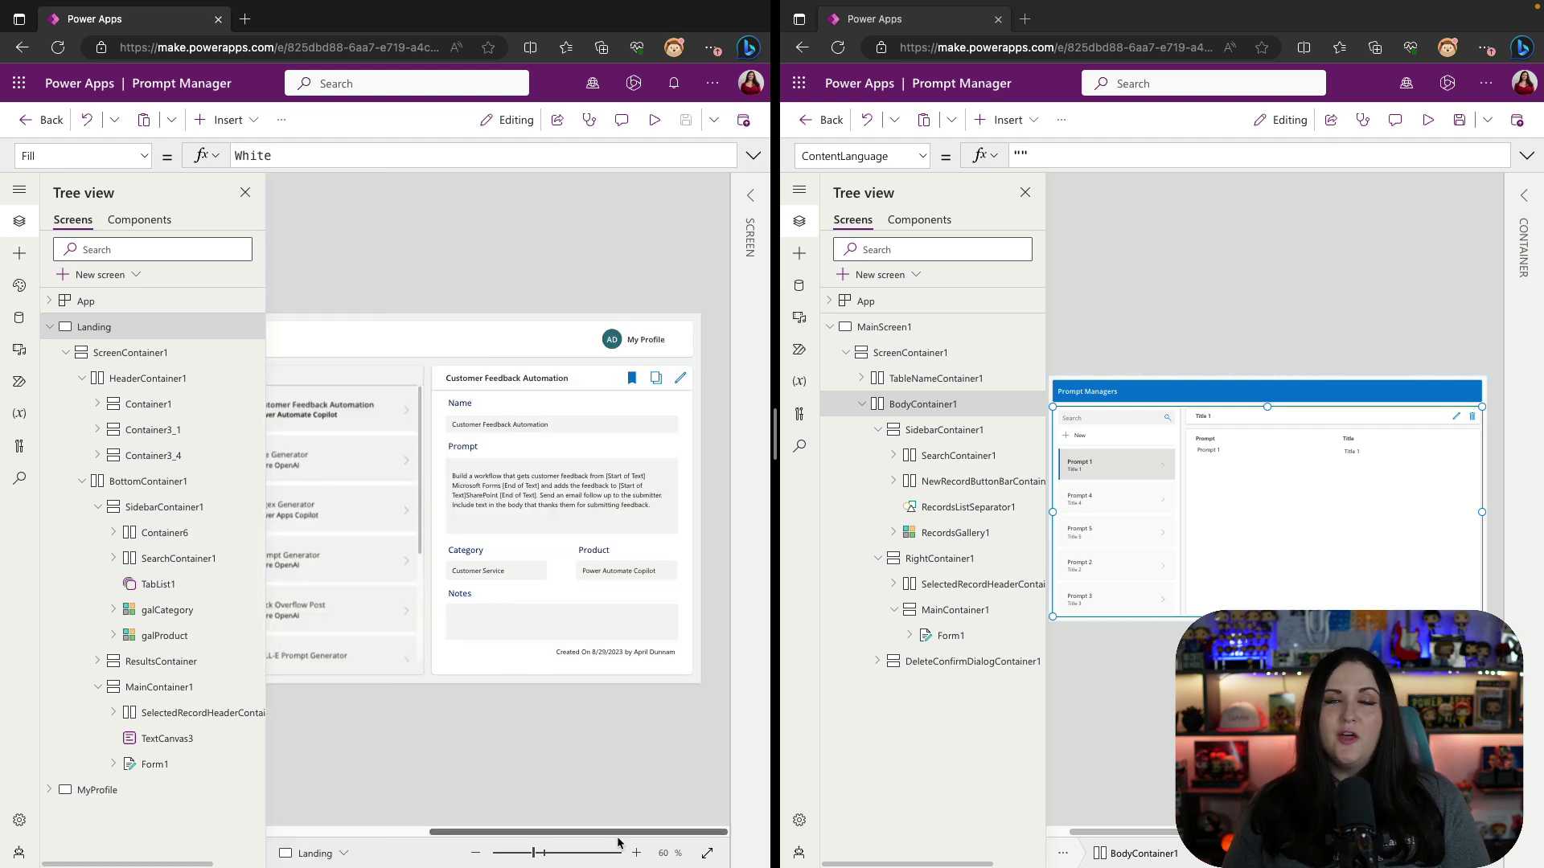
Select the category gallery's icon and the prompt gallery's icon on the Landing screen to view their Image properties
left_click_drag(618, 842, 435, 836)
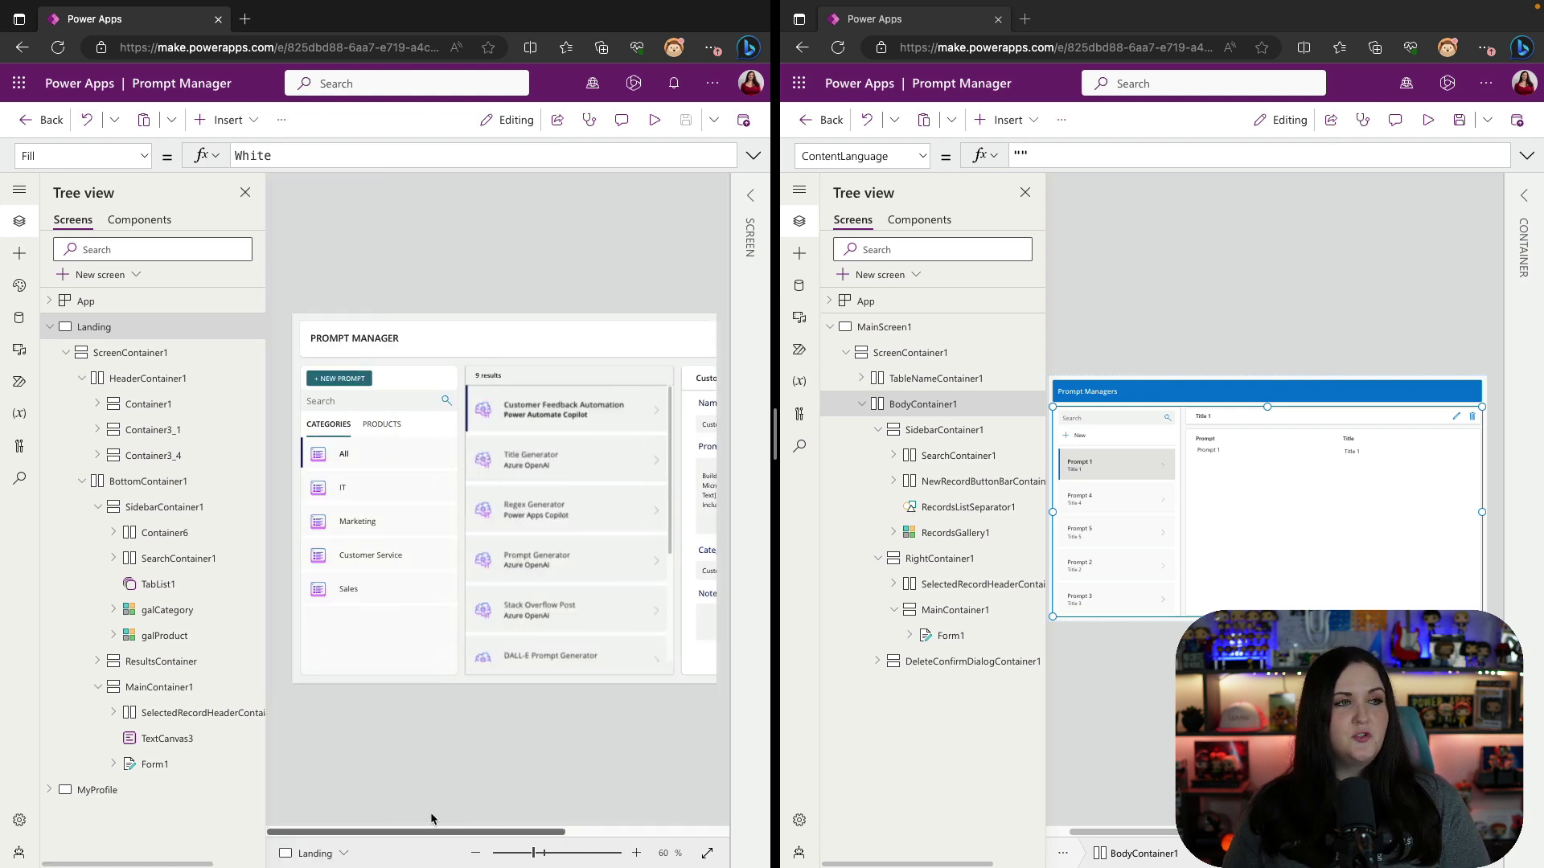
left_click(320, 458)
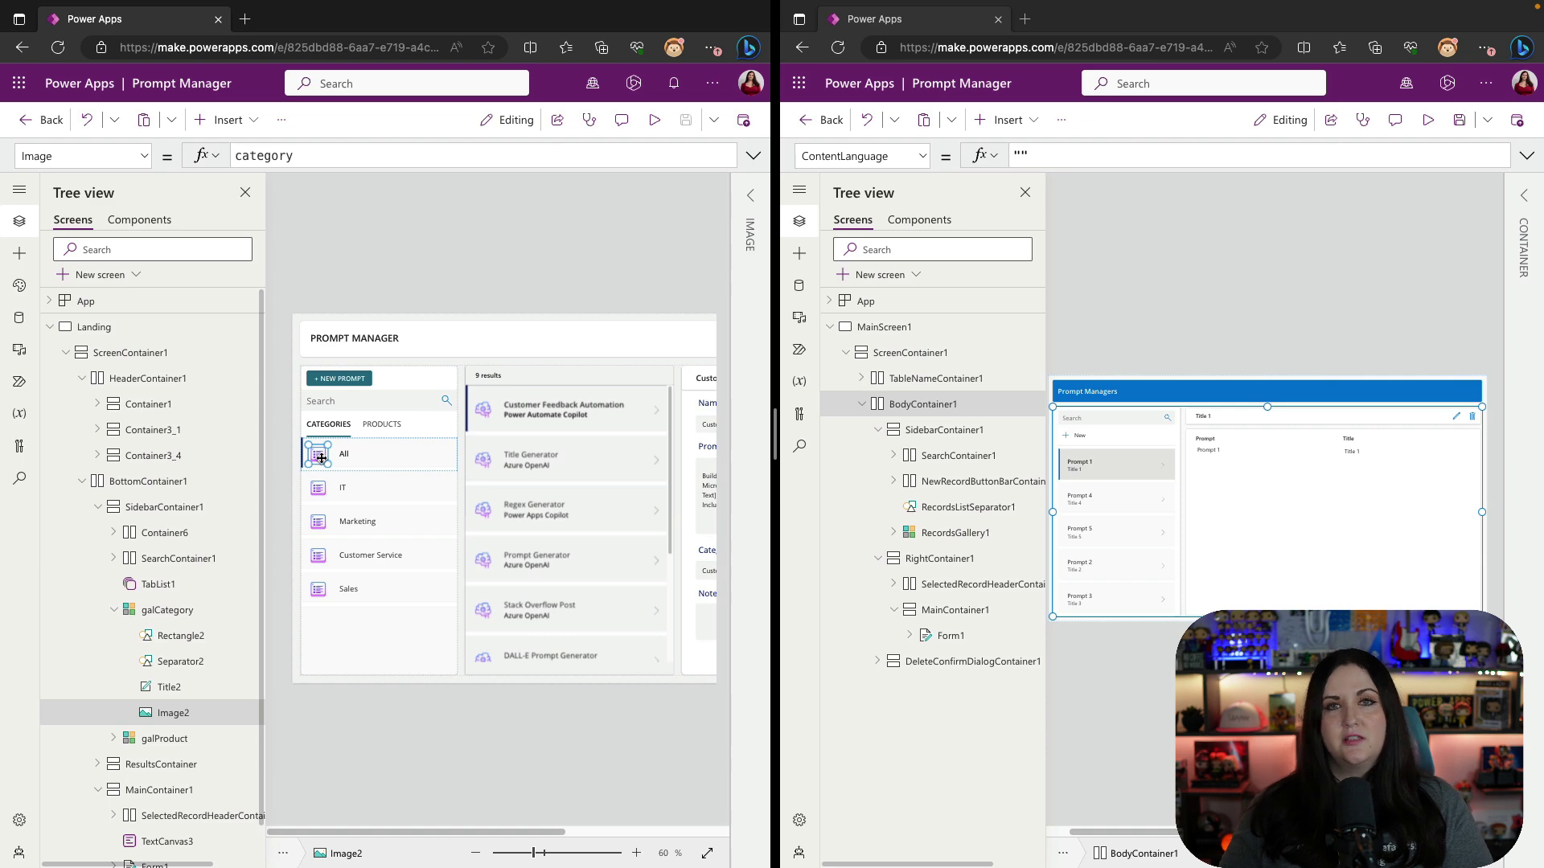
left_click(486, 414)
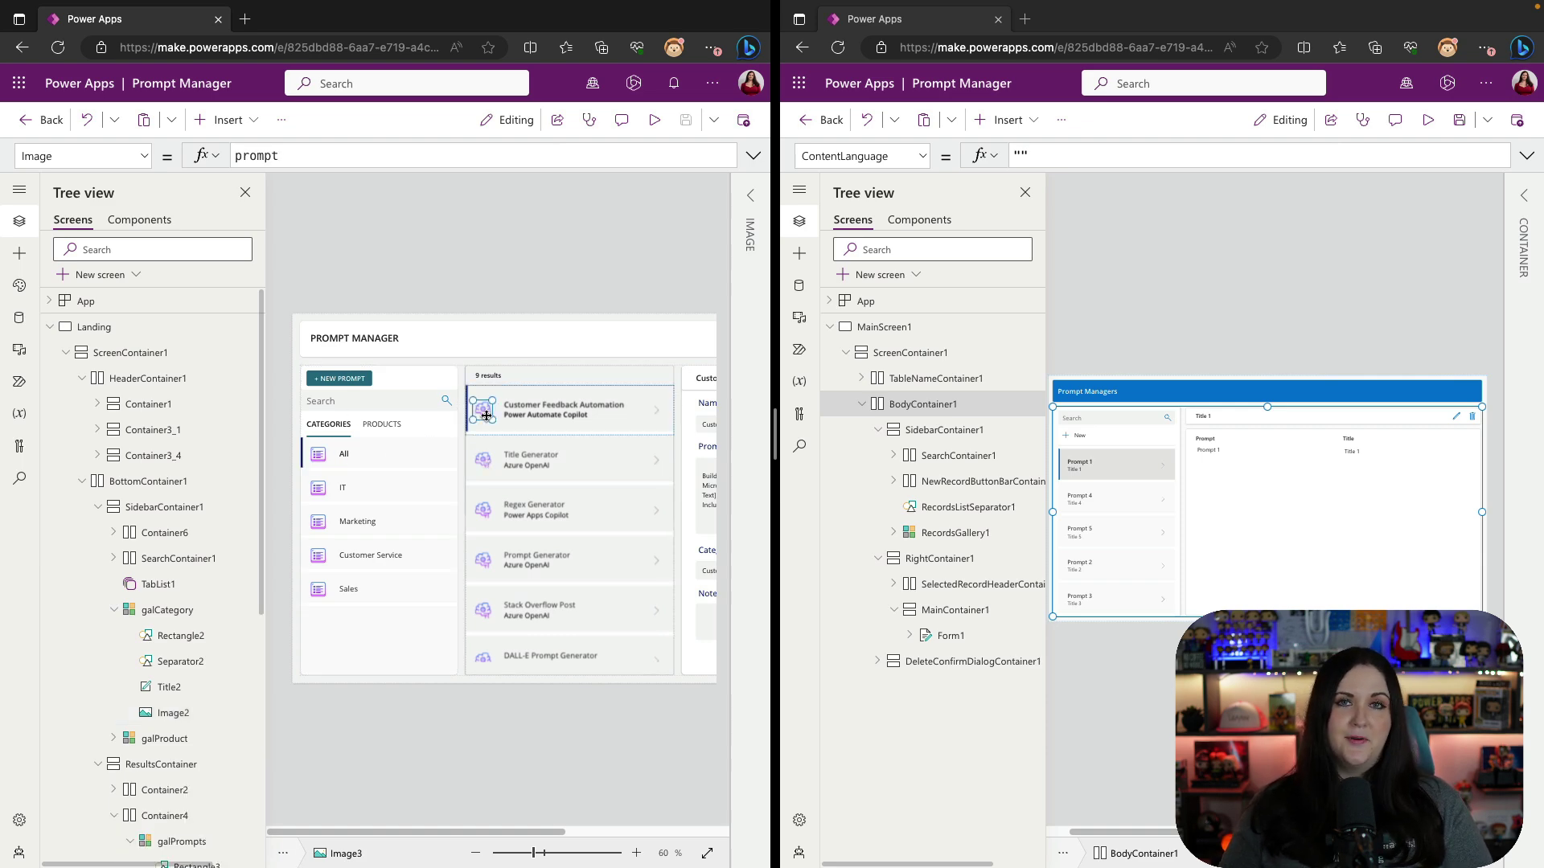
Show the finished app full width and review the Accessibility results in the App checker
key("F11")
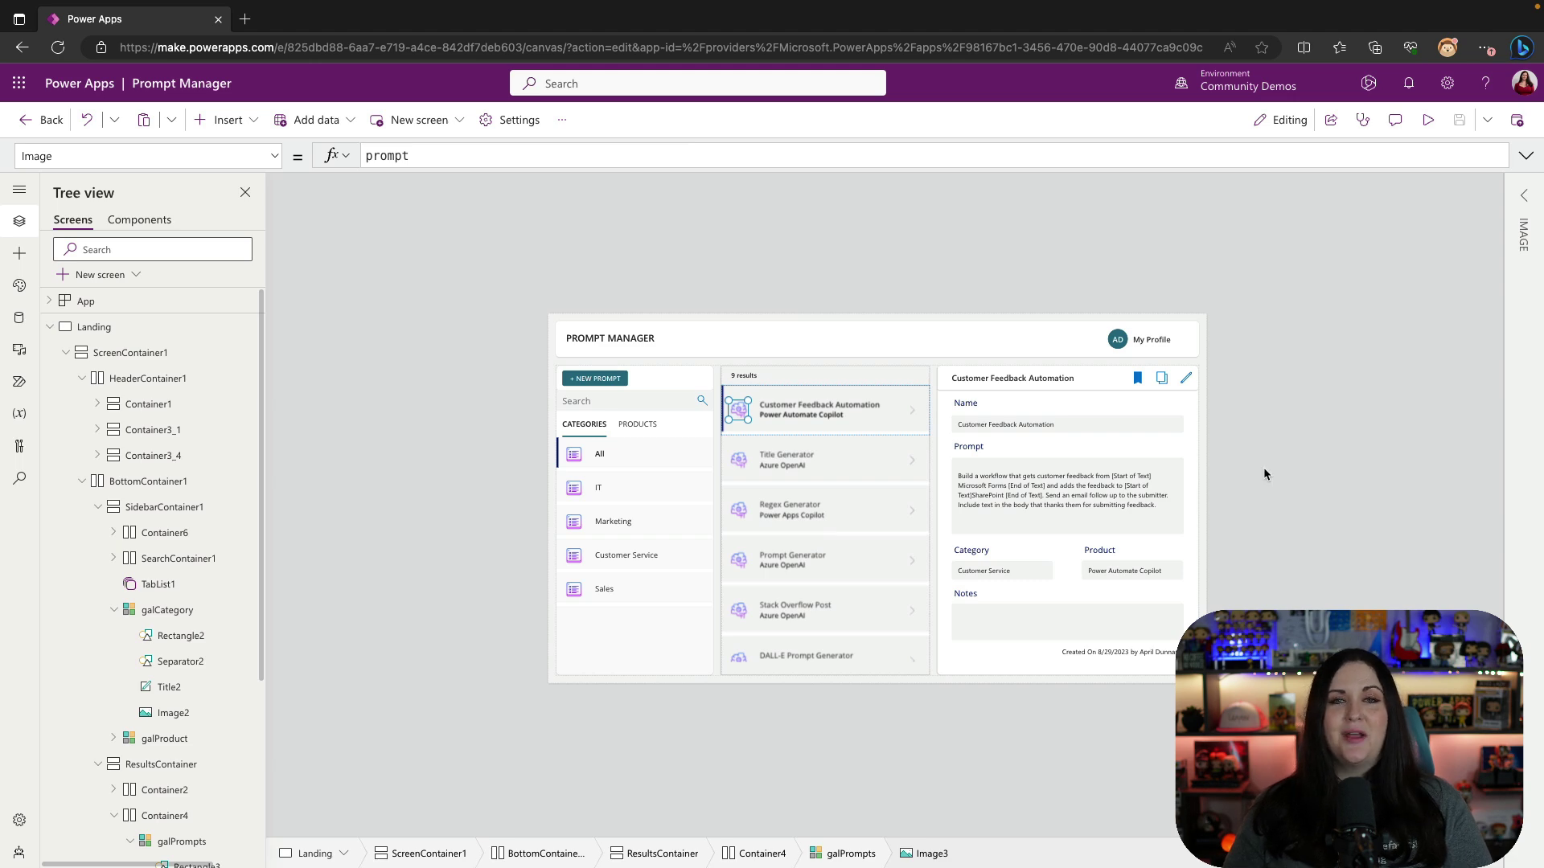
left_click(1365, 122)
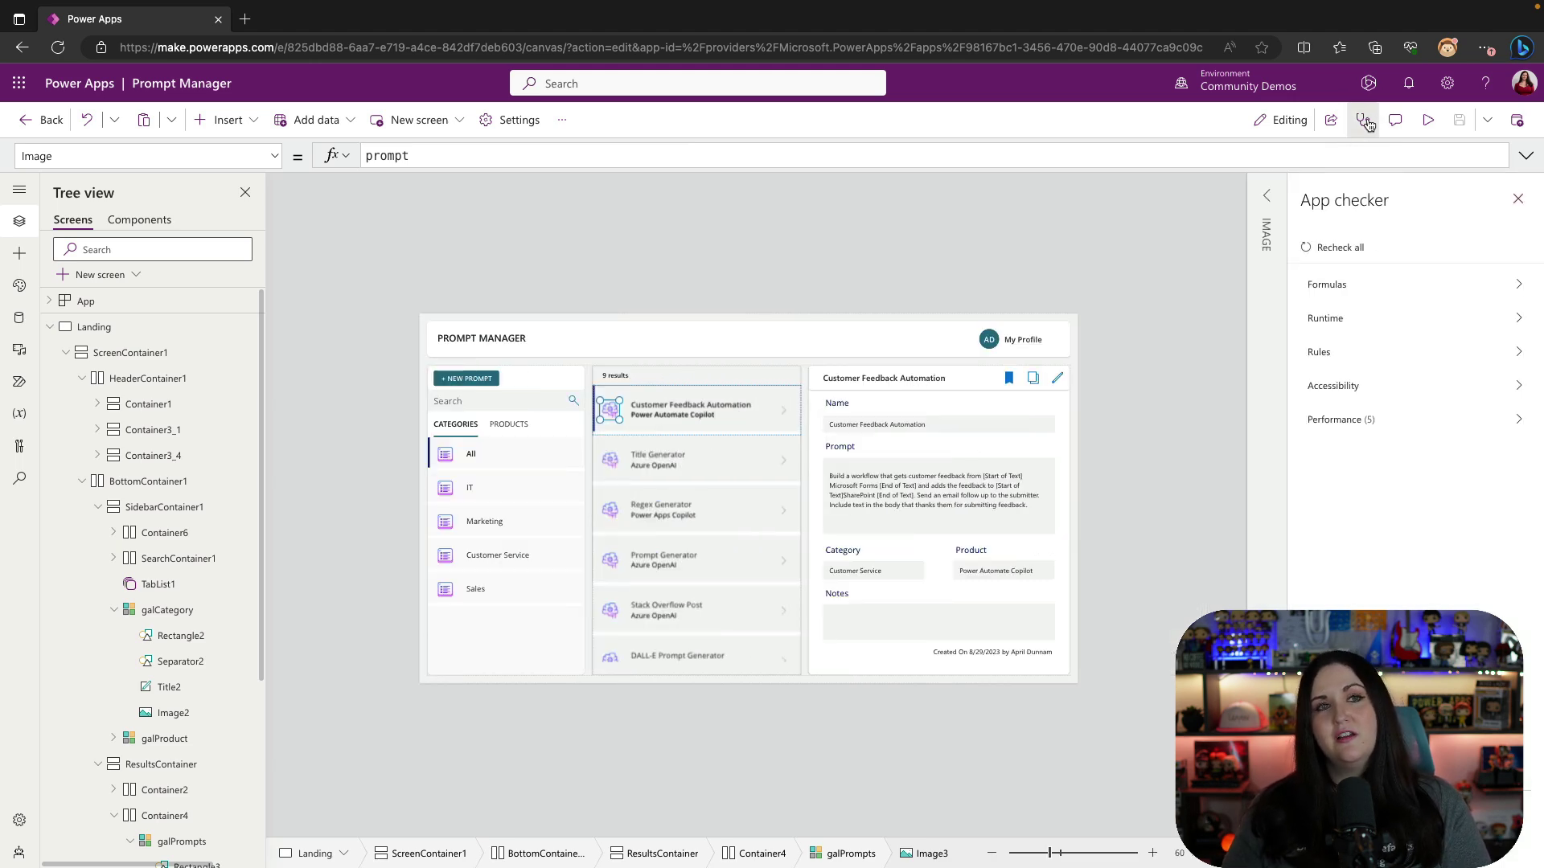
left_click(1383, 392)
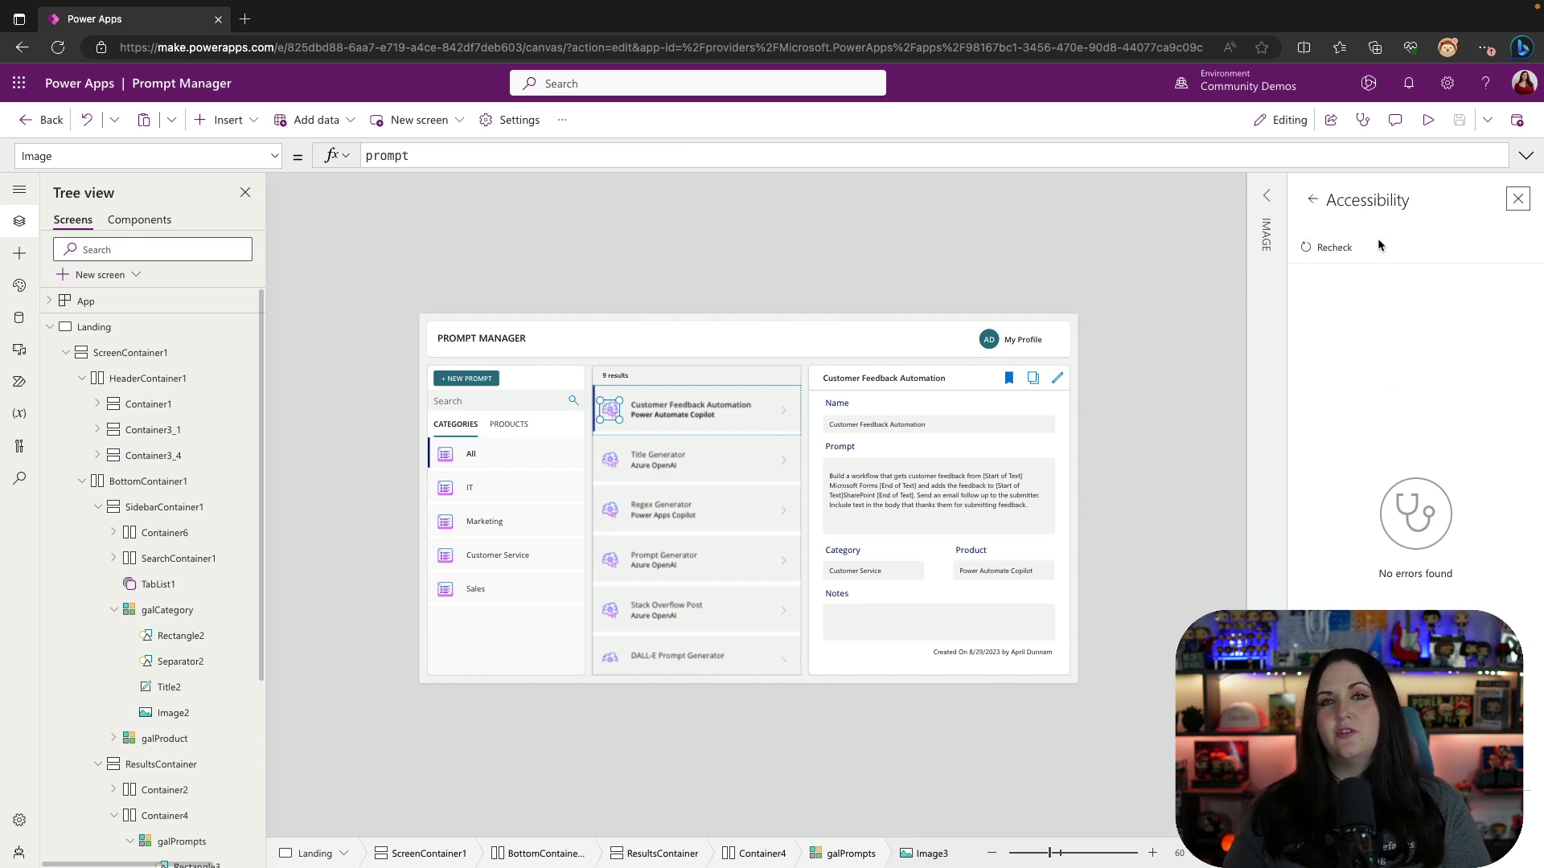
left_click(1312, 199)
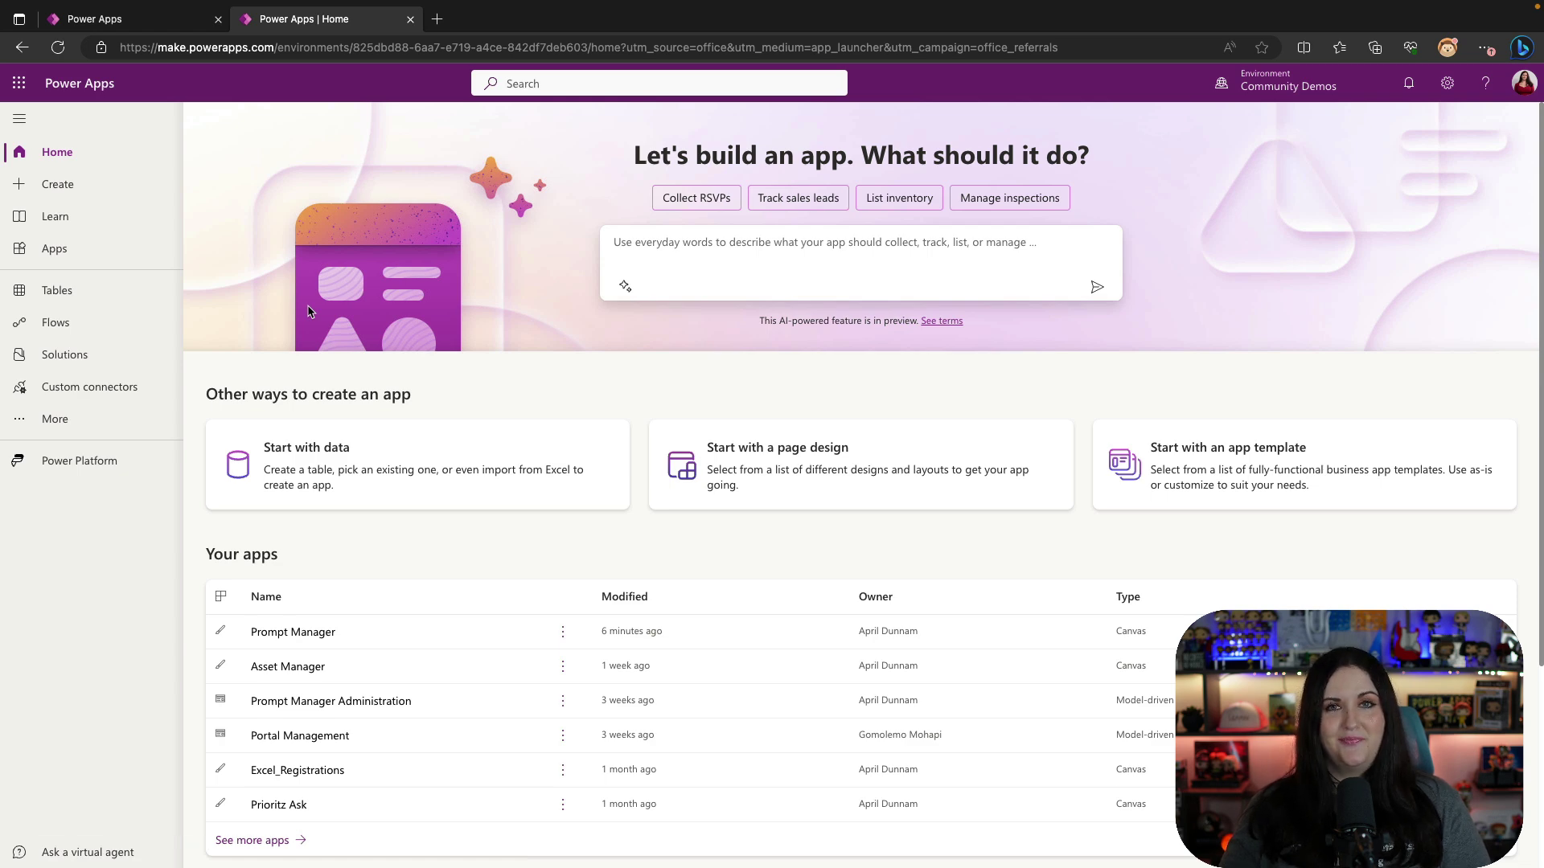
Start a new Dataverse table from a description, asking Copilot to call it "Categories 2"
left_click(80, 297)
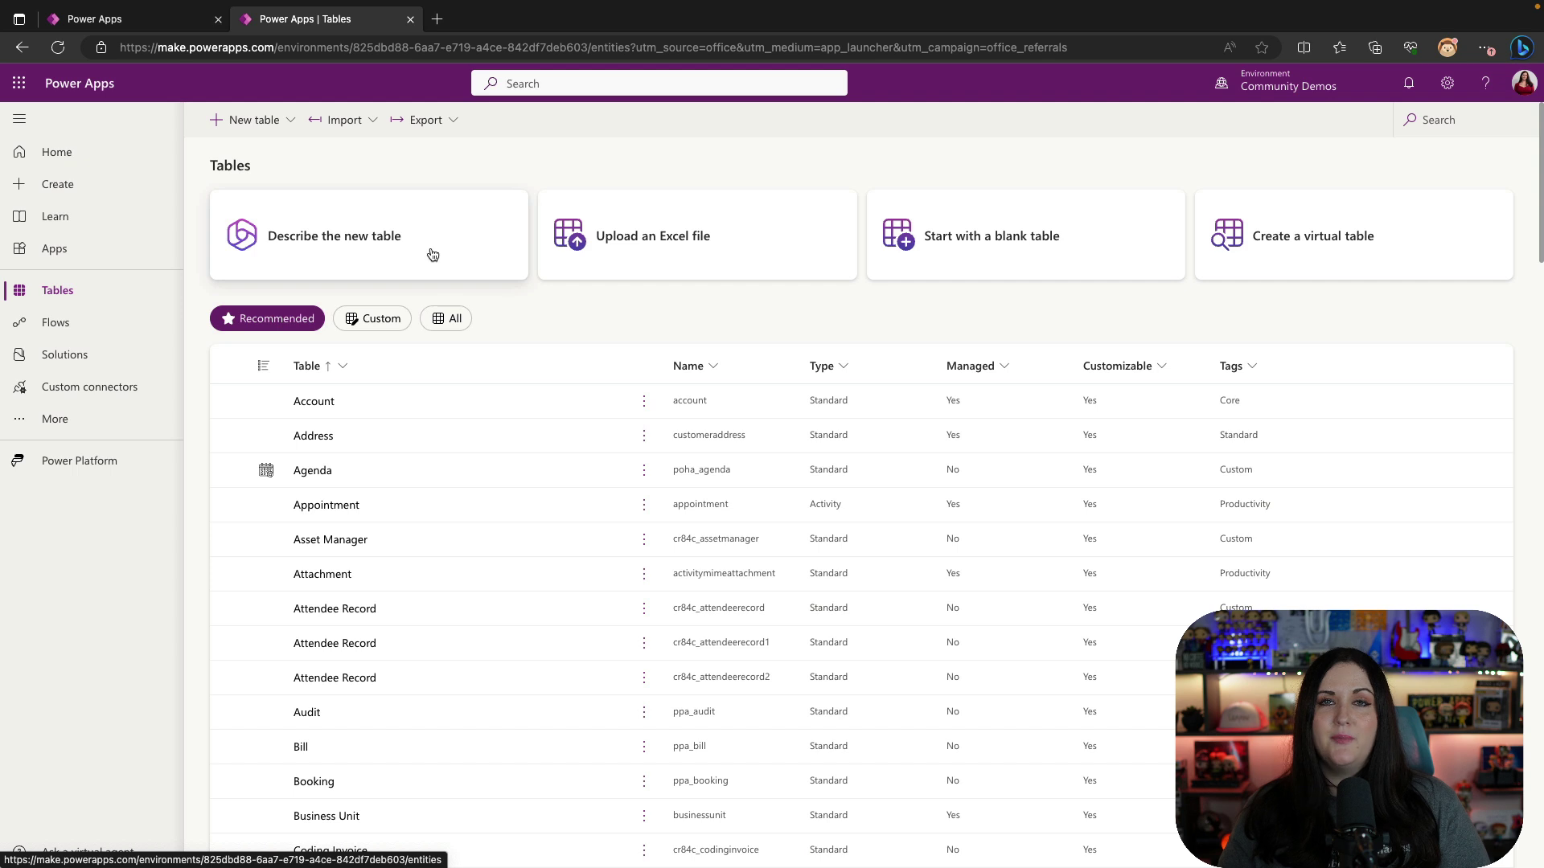
left_click(432, 254)
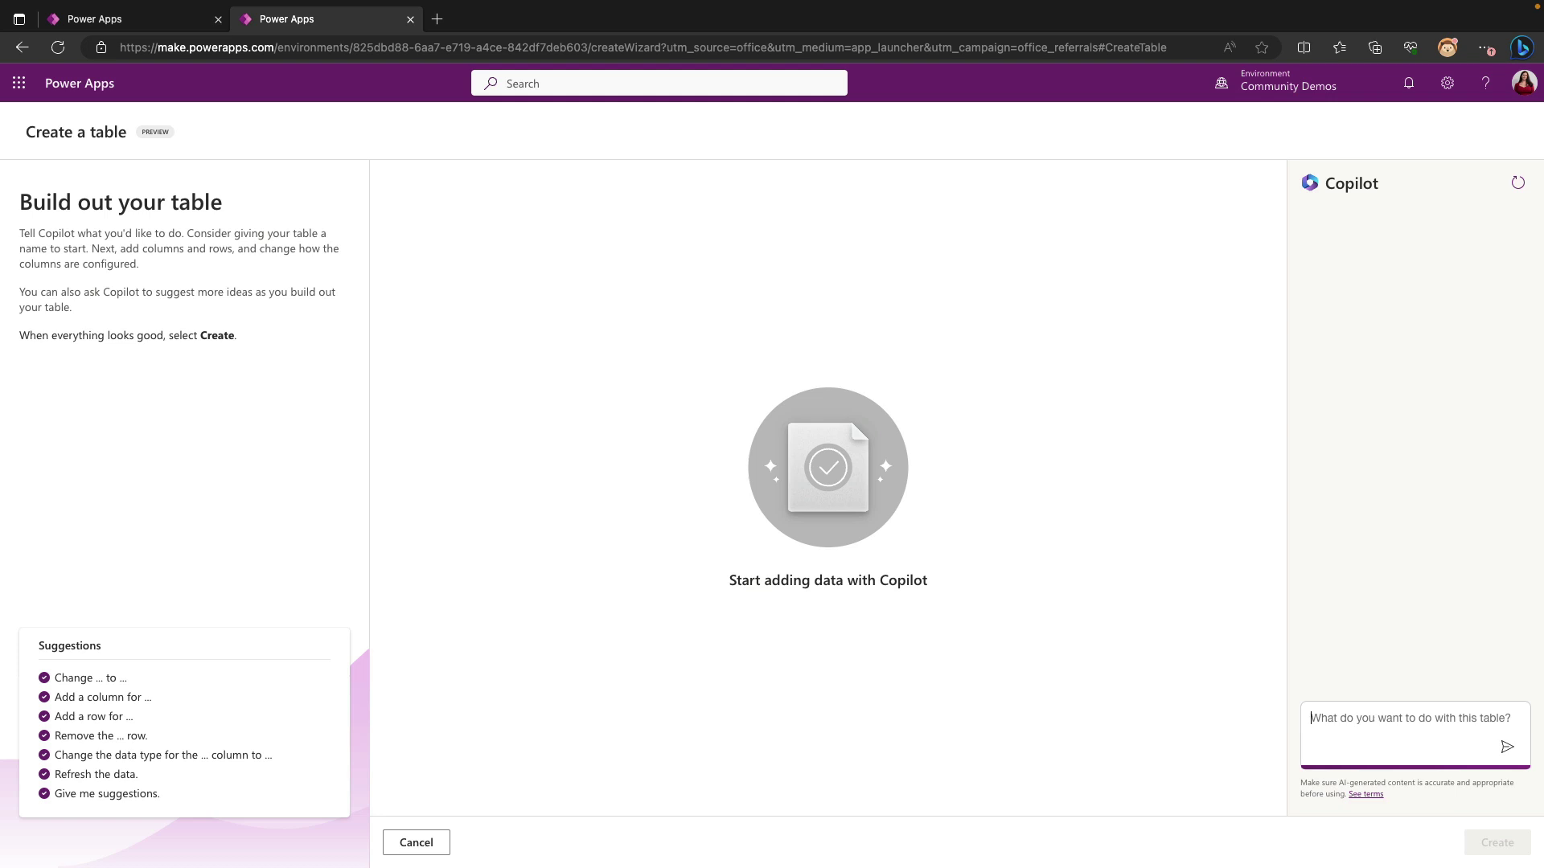
type("I want to call ")
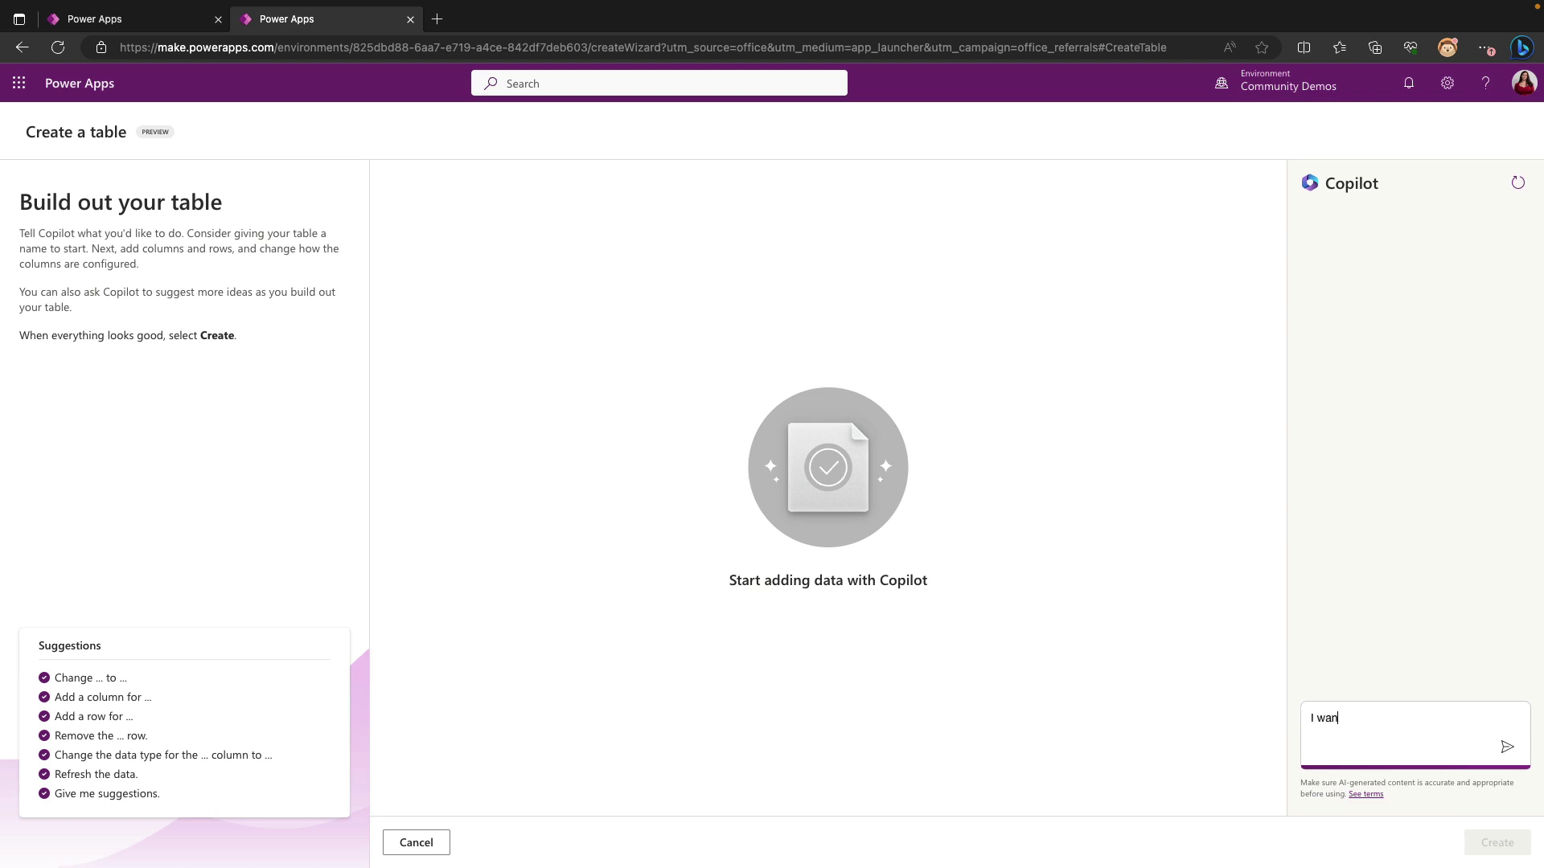
type("this table \"Categorei")
key("BackSpace")
key("BackSpace")
type("ies 2\"")
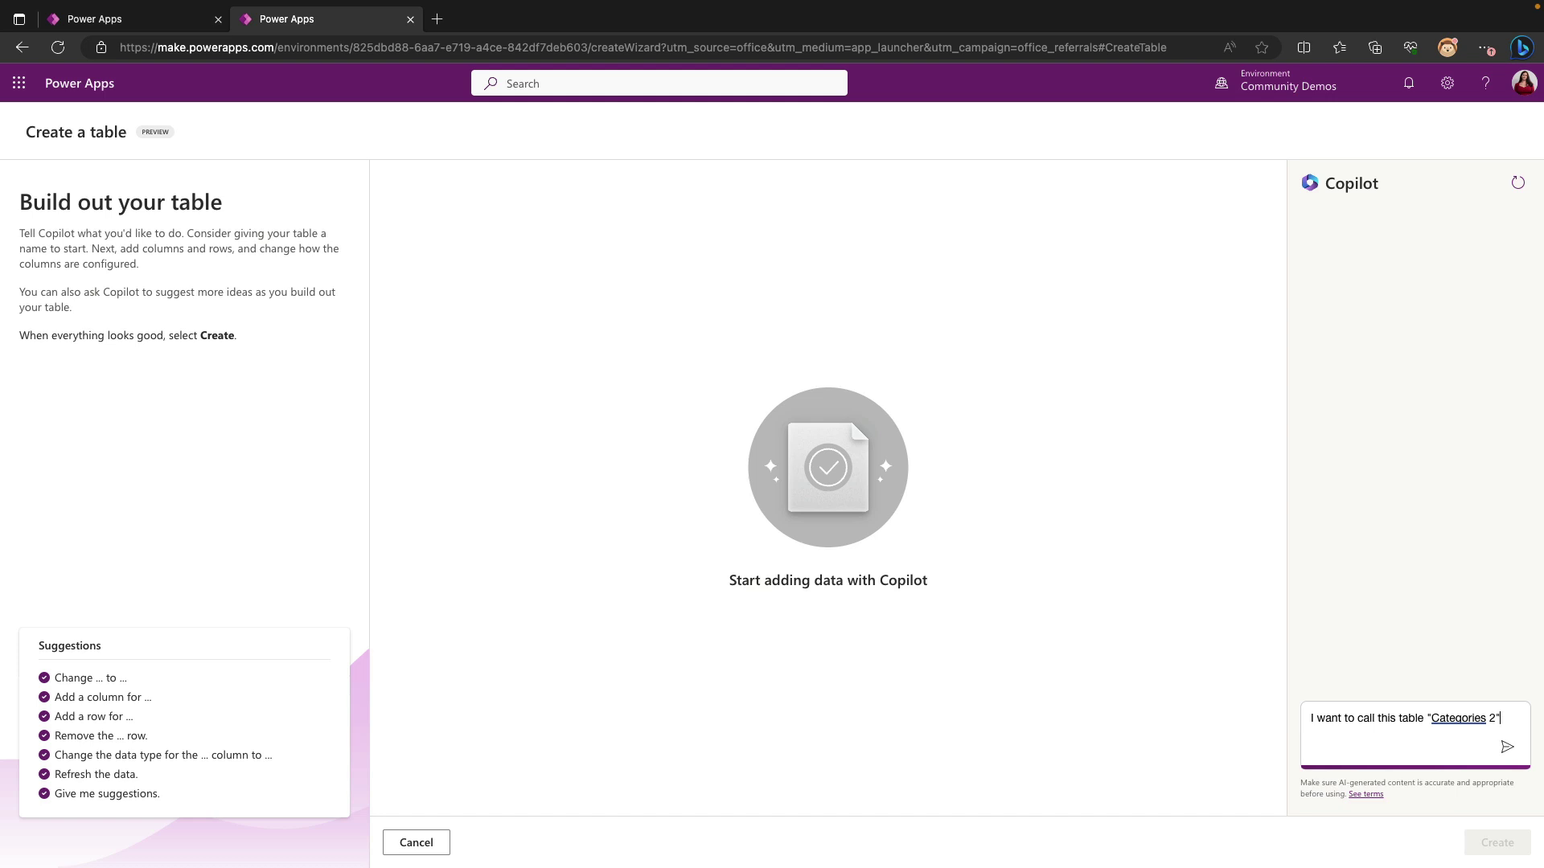
key("Return")
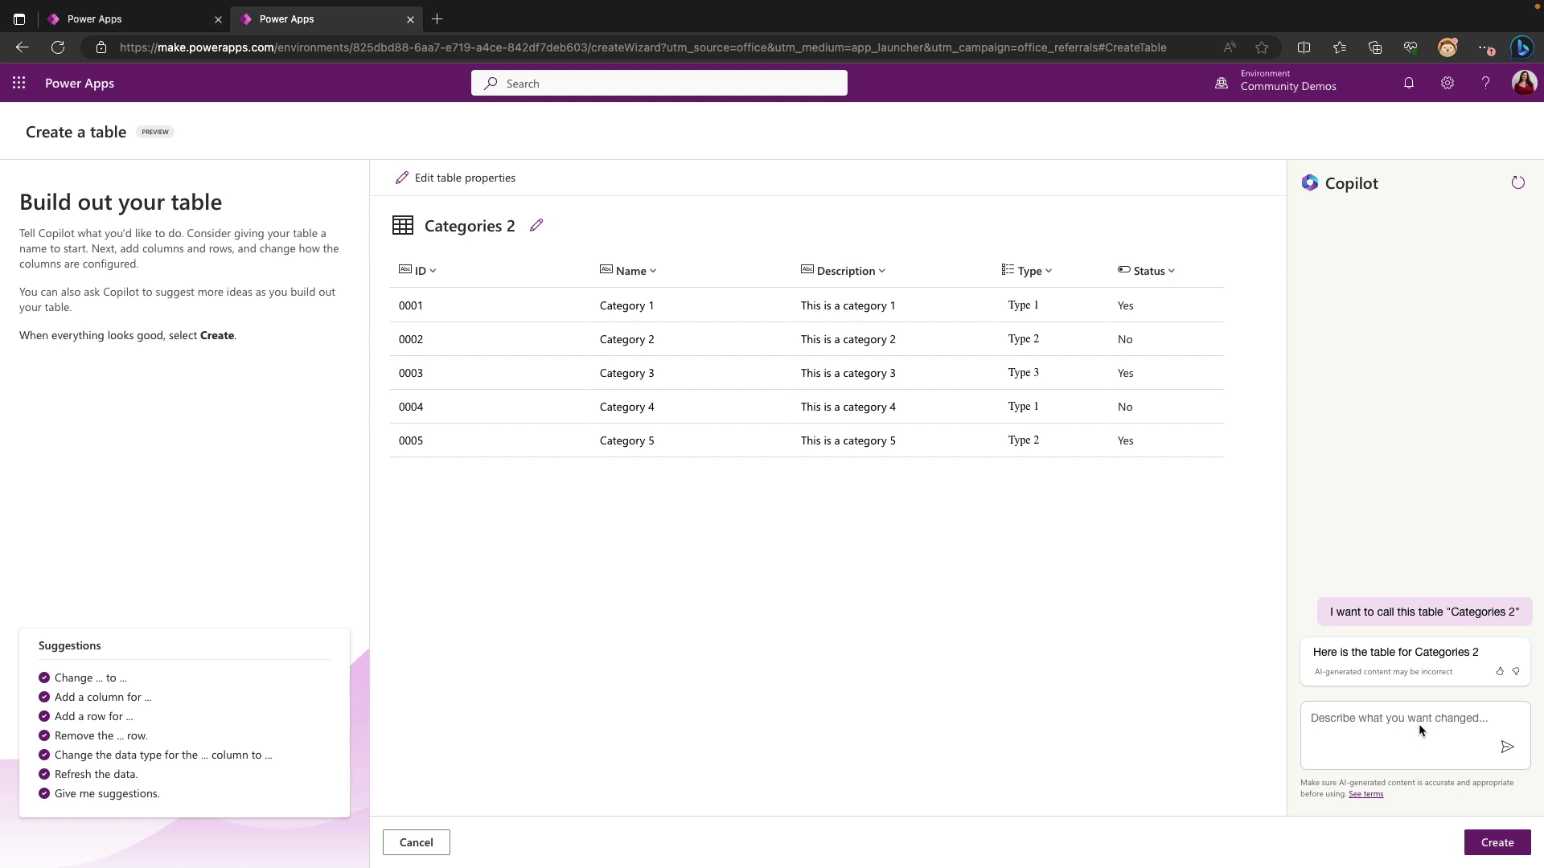
Ask Copilot to remove the Description, Type and Status fields from the Categories 2 table
left_click(1378, 711)
type("R")
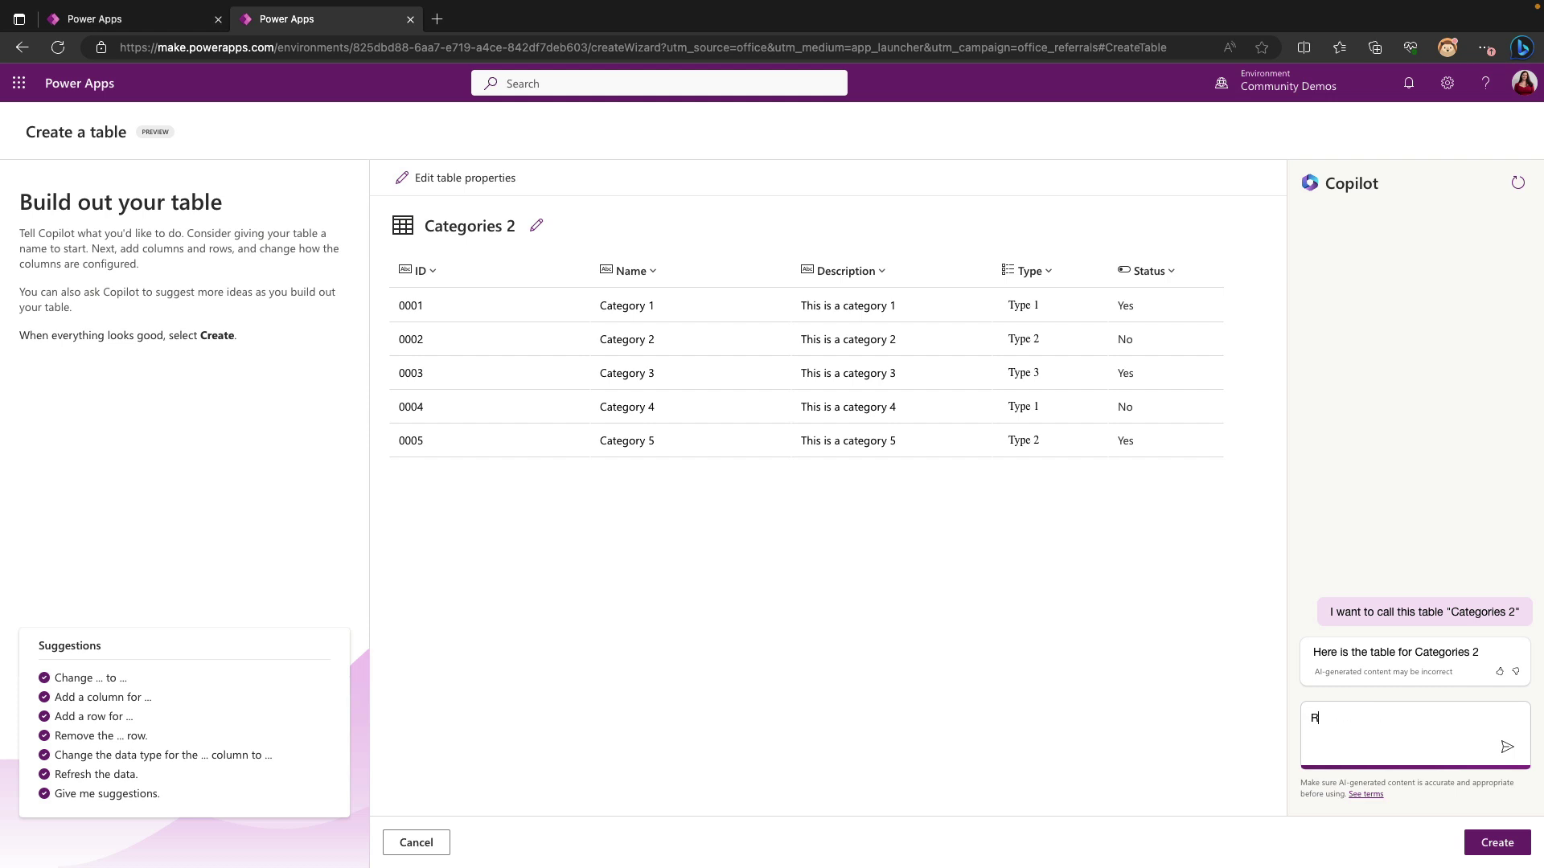
type("emove the Description, Type and Status fields")
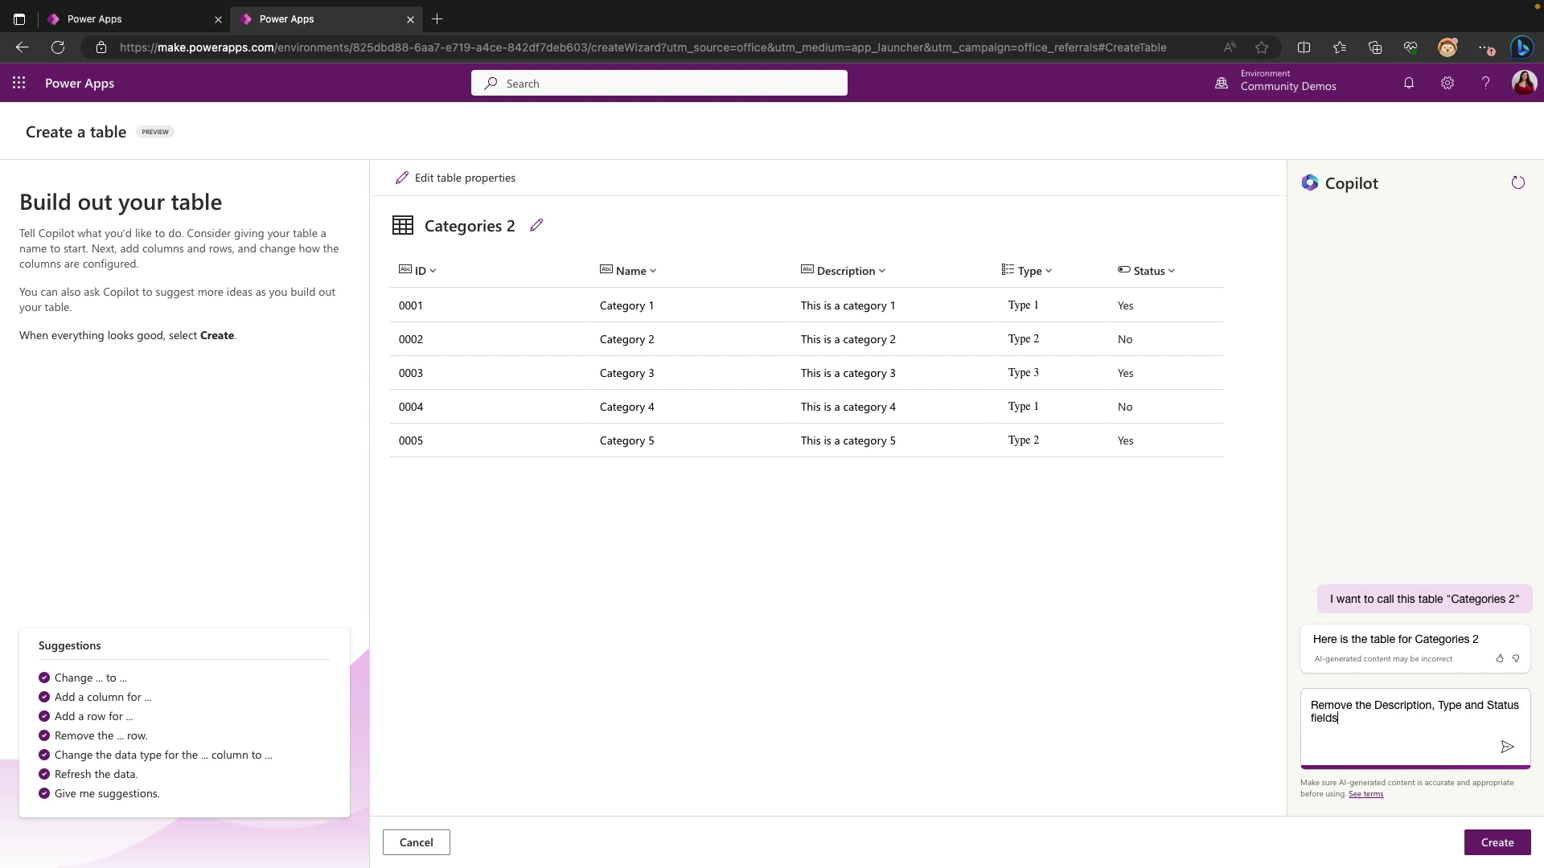
key("Return")
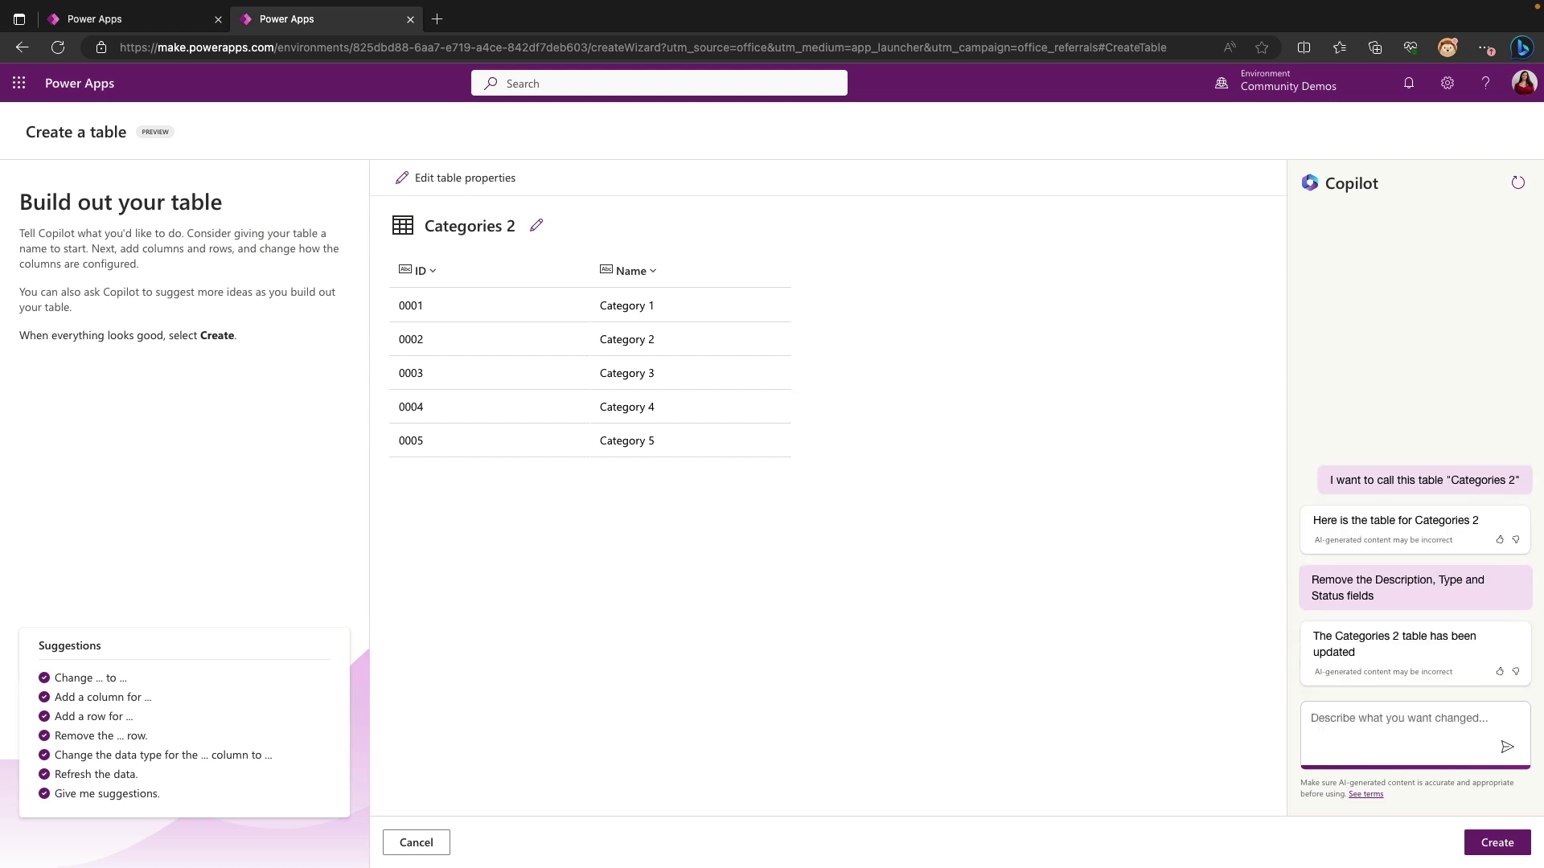
Ask Copilot to add a number field called Order, and create the table
type("Add a number ")
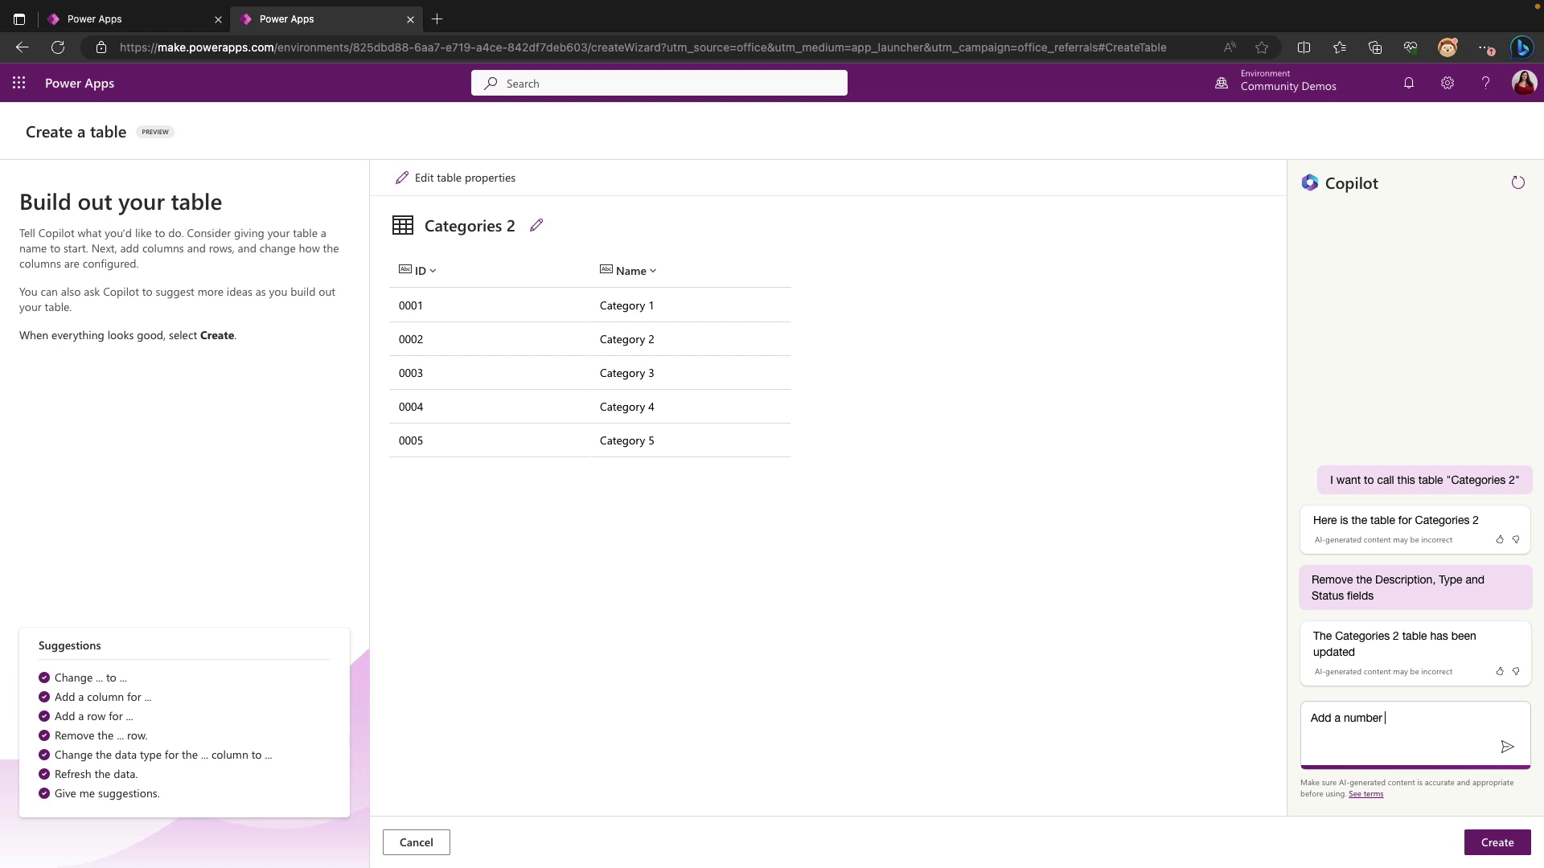
type("field called Order")
key("Return")
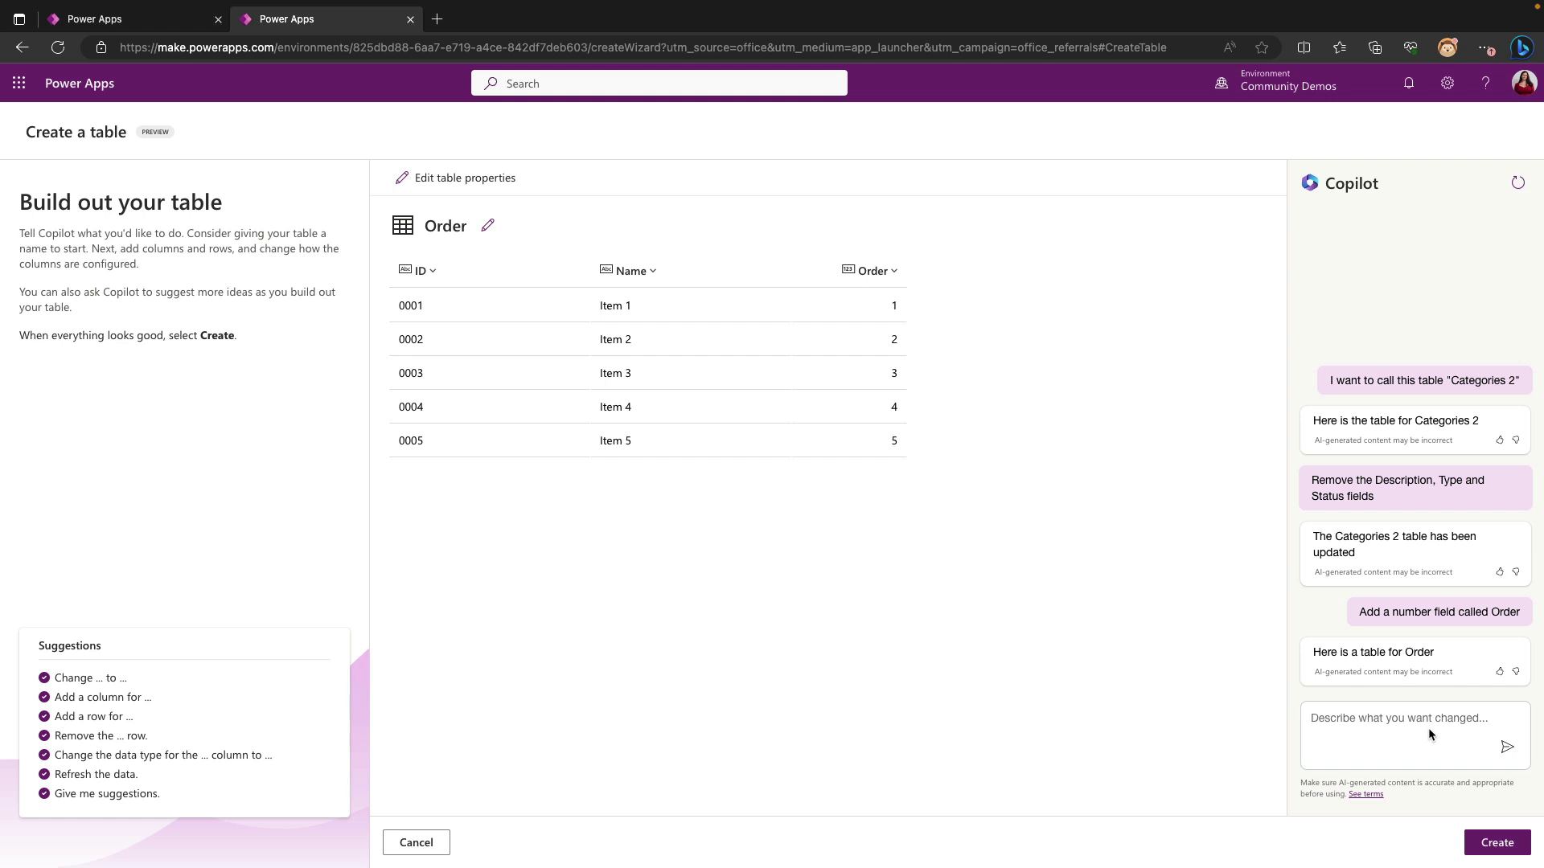
left_click(1502, 846)
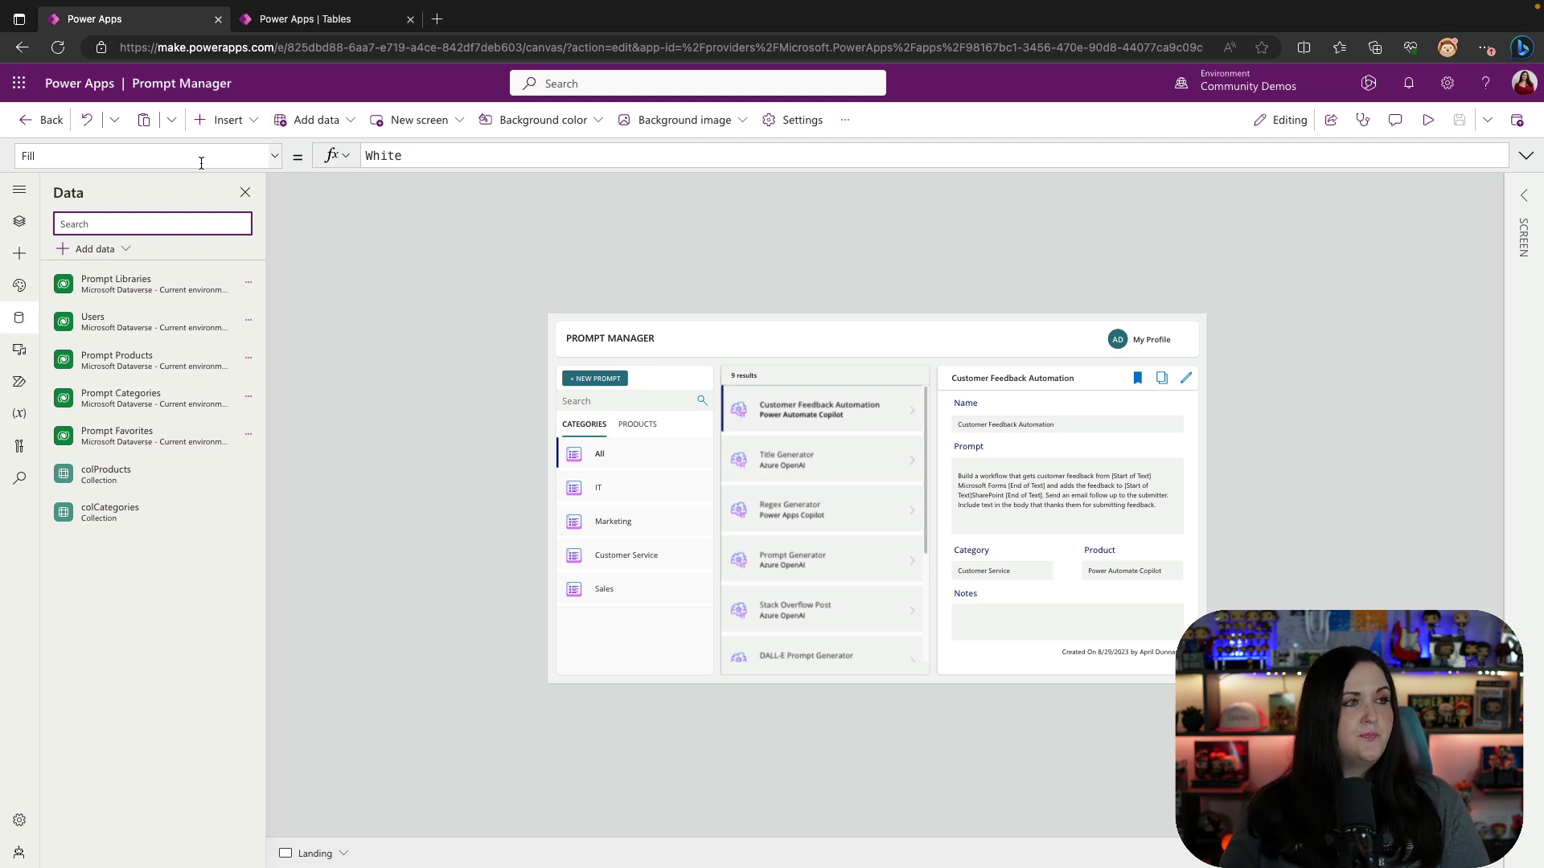
Open the data of the Prompt Libraries table and the Prompt Products table to examine their columns and rows
left_click(246, 287)
left_click(303, 319)
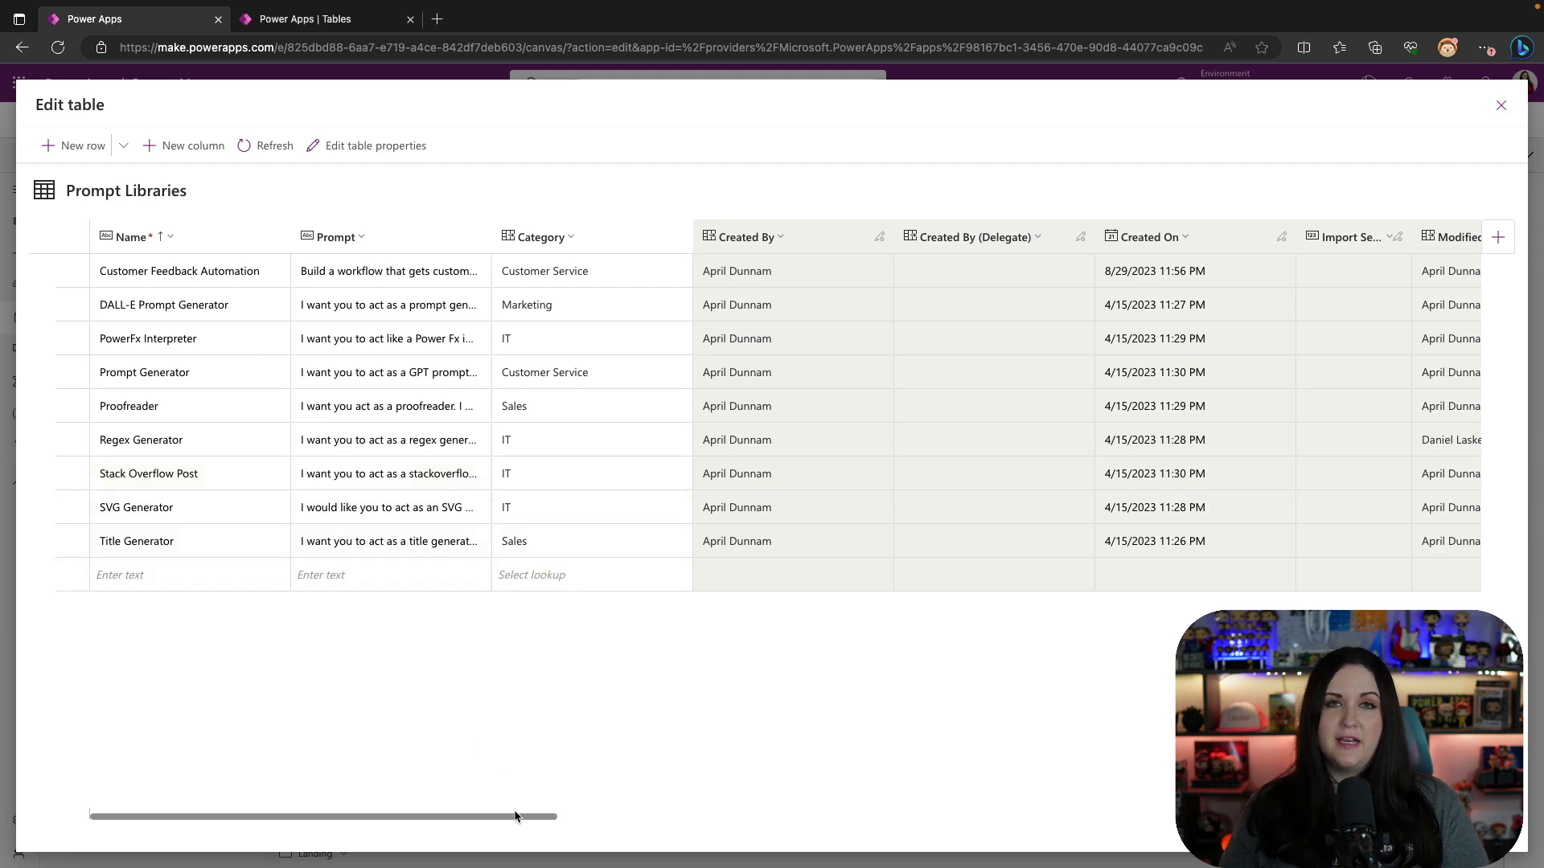
scroll(516, 816, "right", 10)
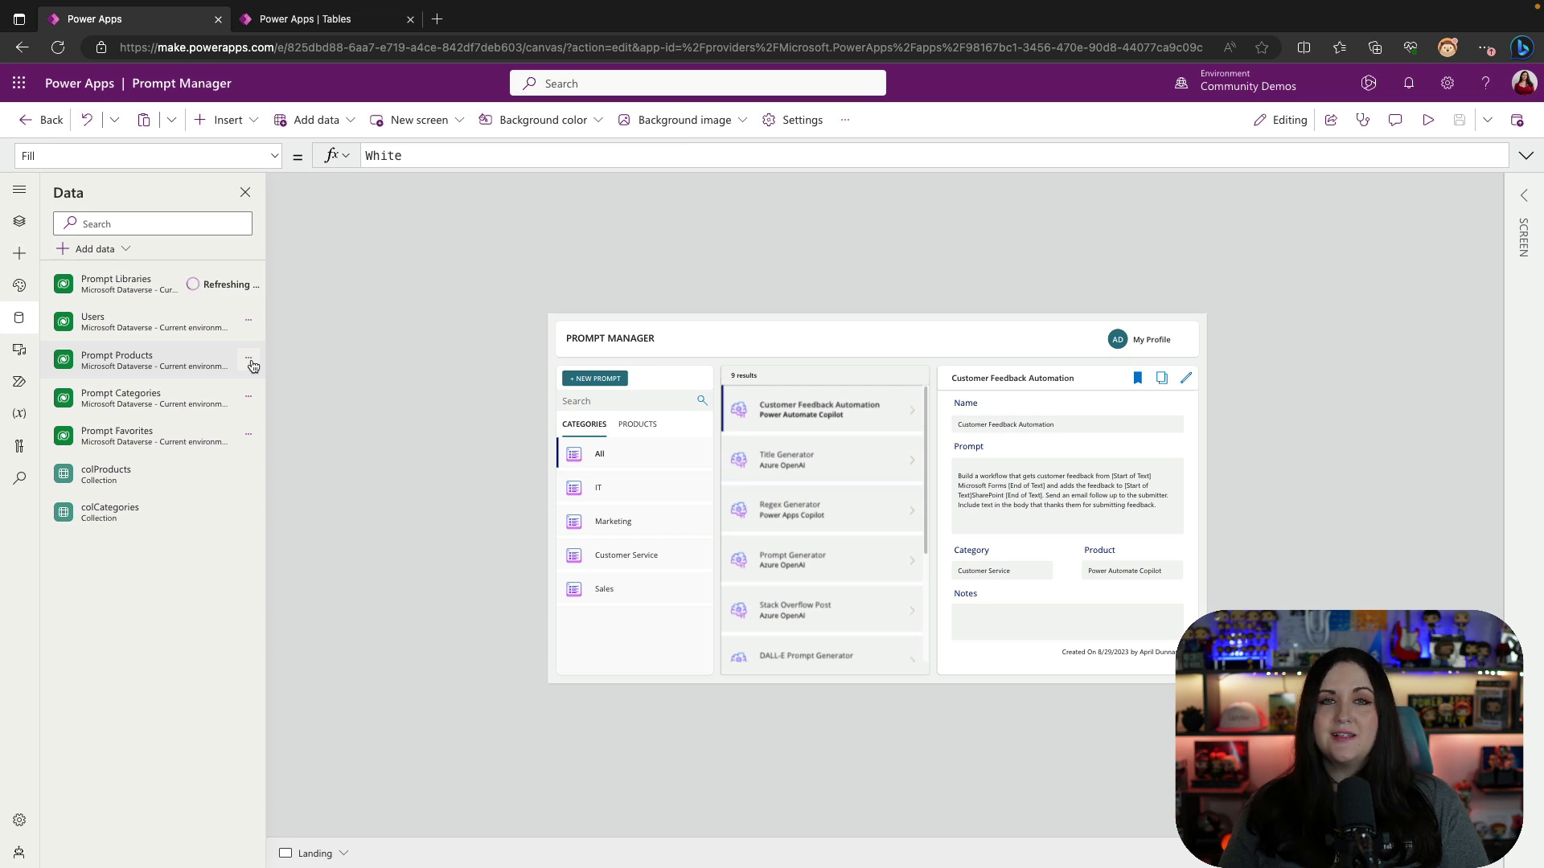
left_click(250, 362)
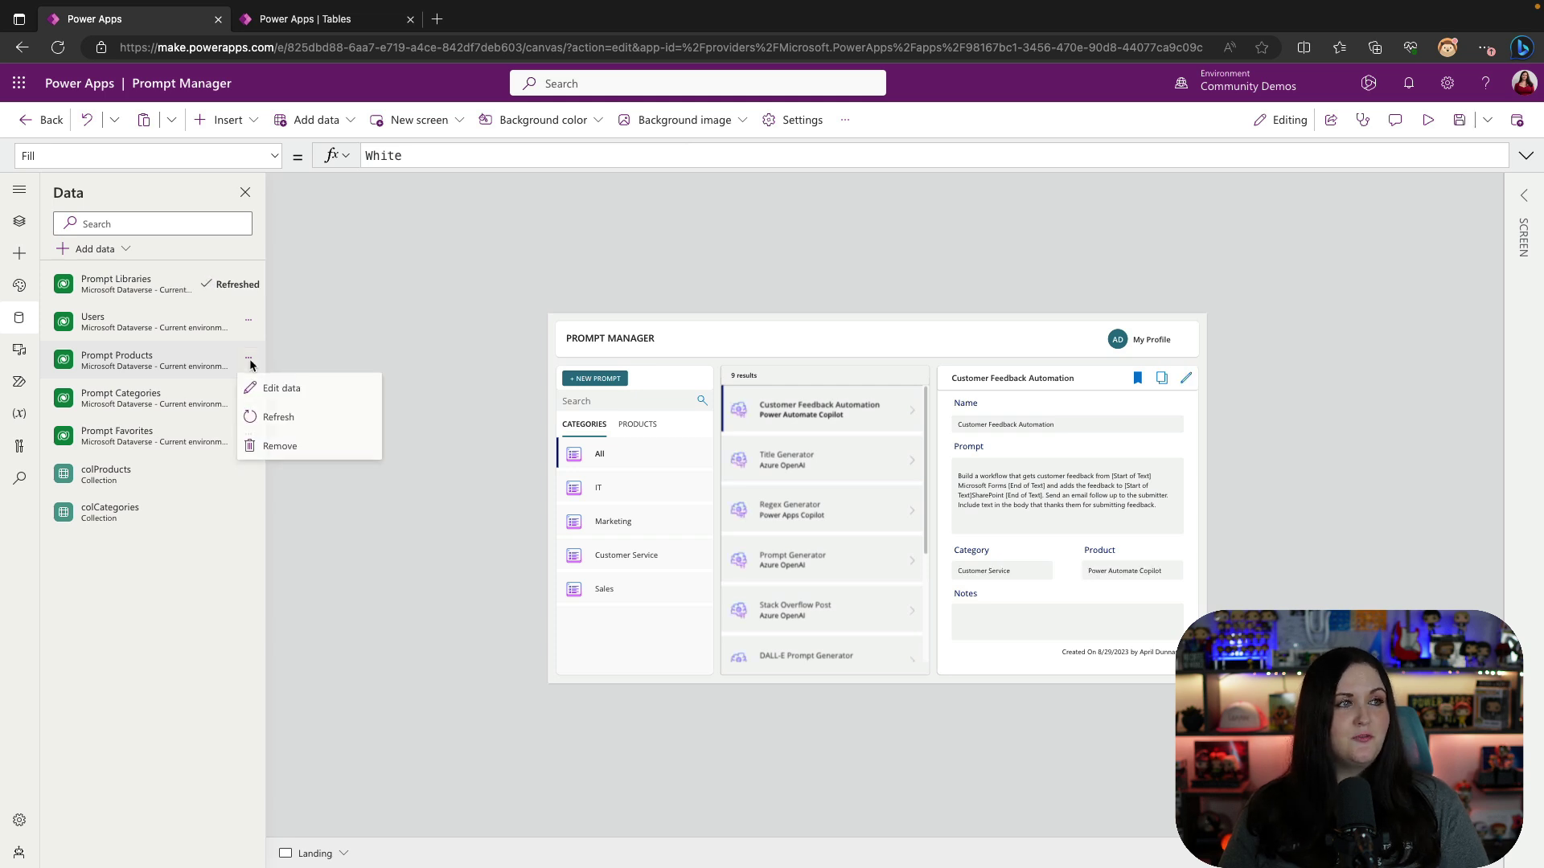
left_click(262, 383)
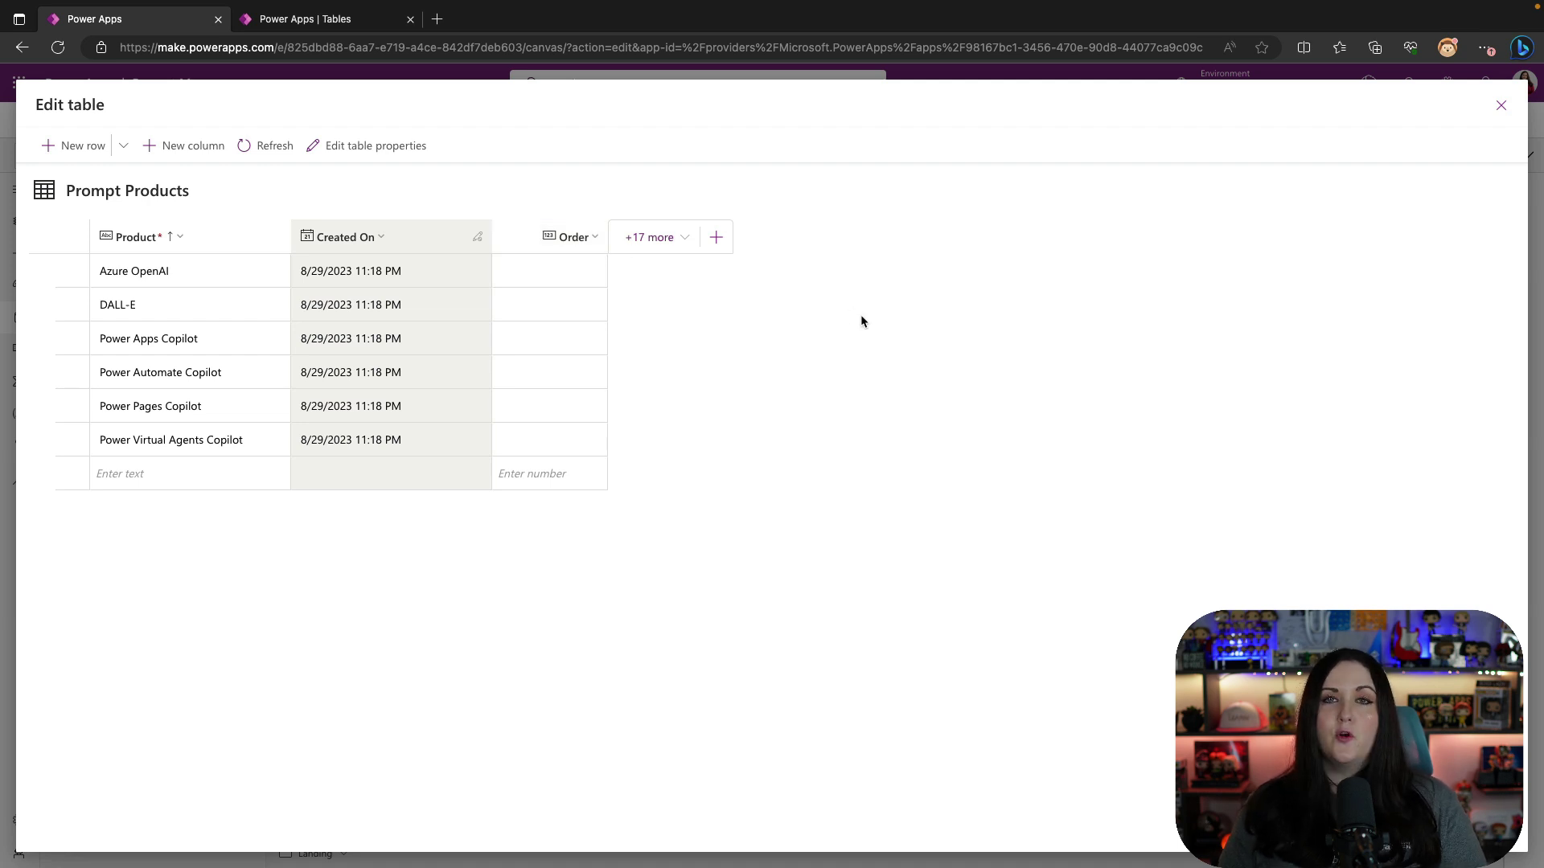
left_click(1500, 105)
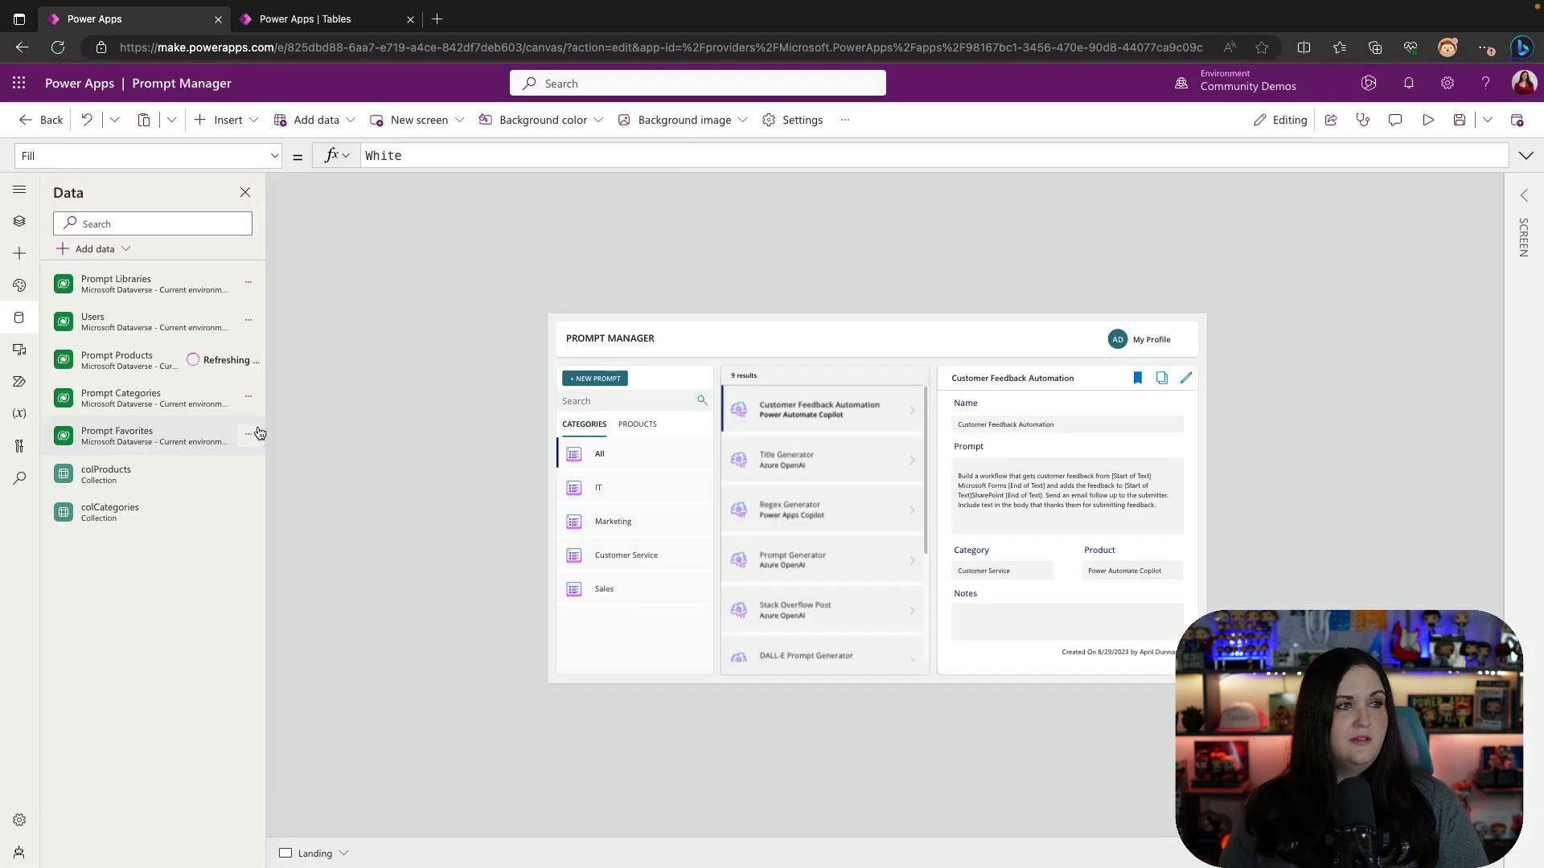
Open the data of the Prompt Favorites table to examine how users and prompts are recorded, and close it
left_click(248, 435)
left_click(274, 466)
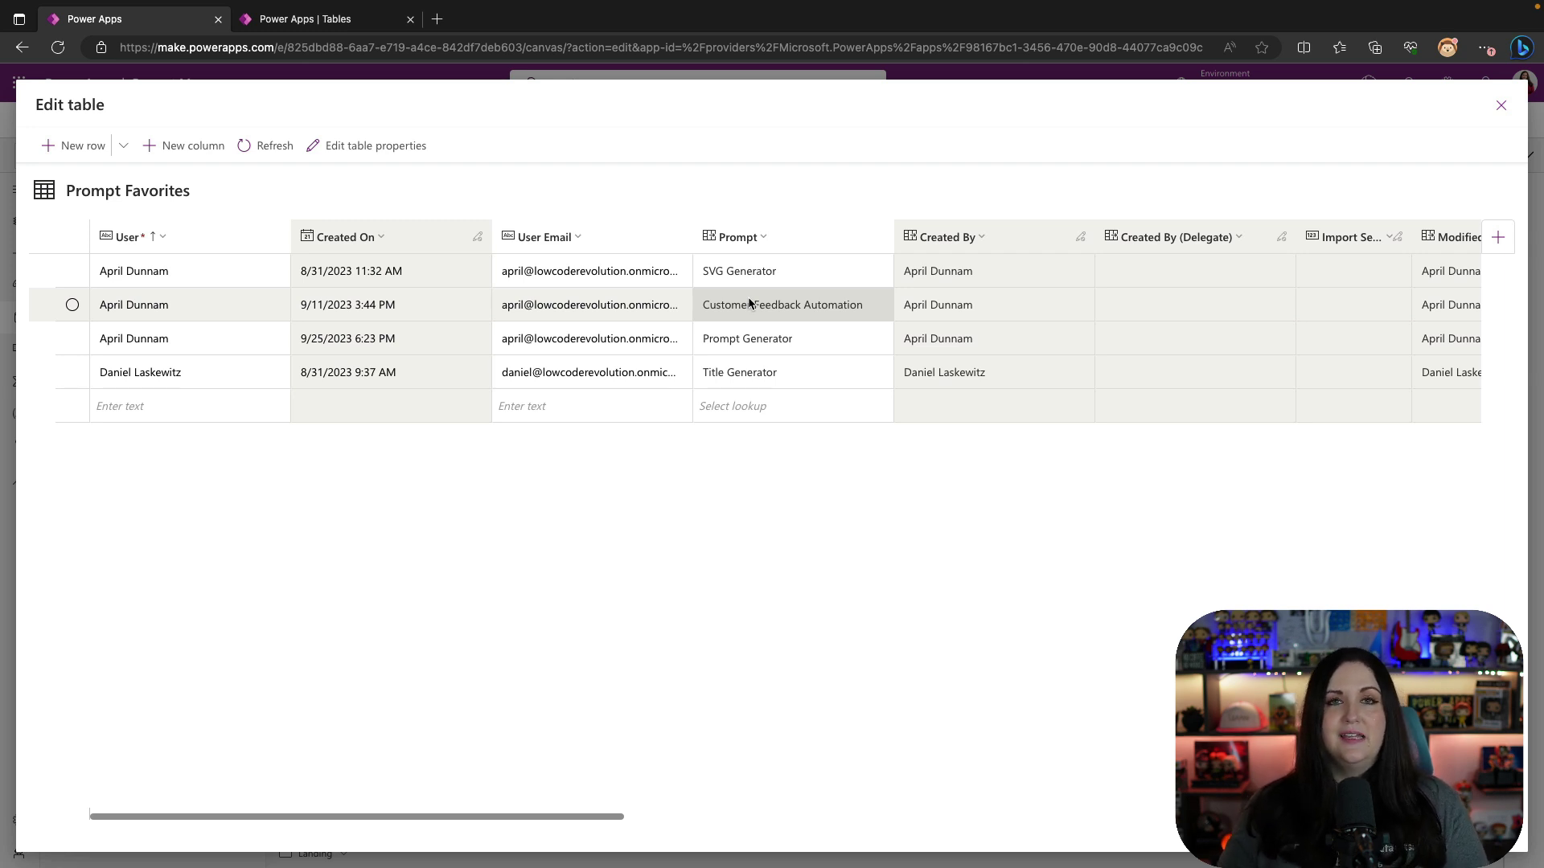
key("Escape")
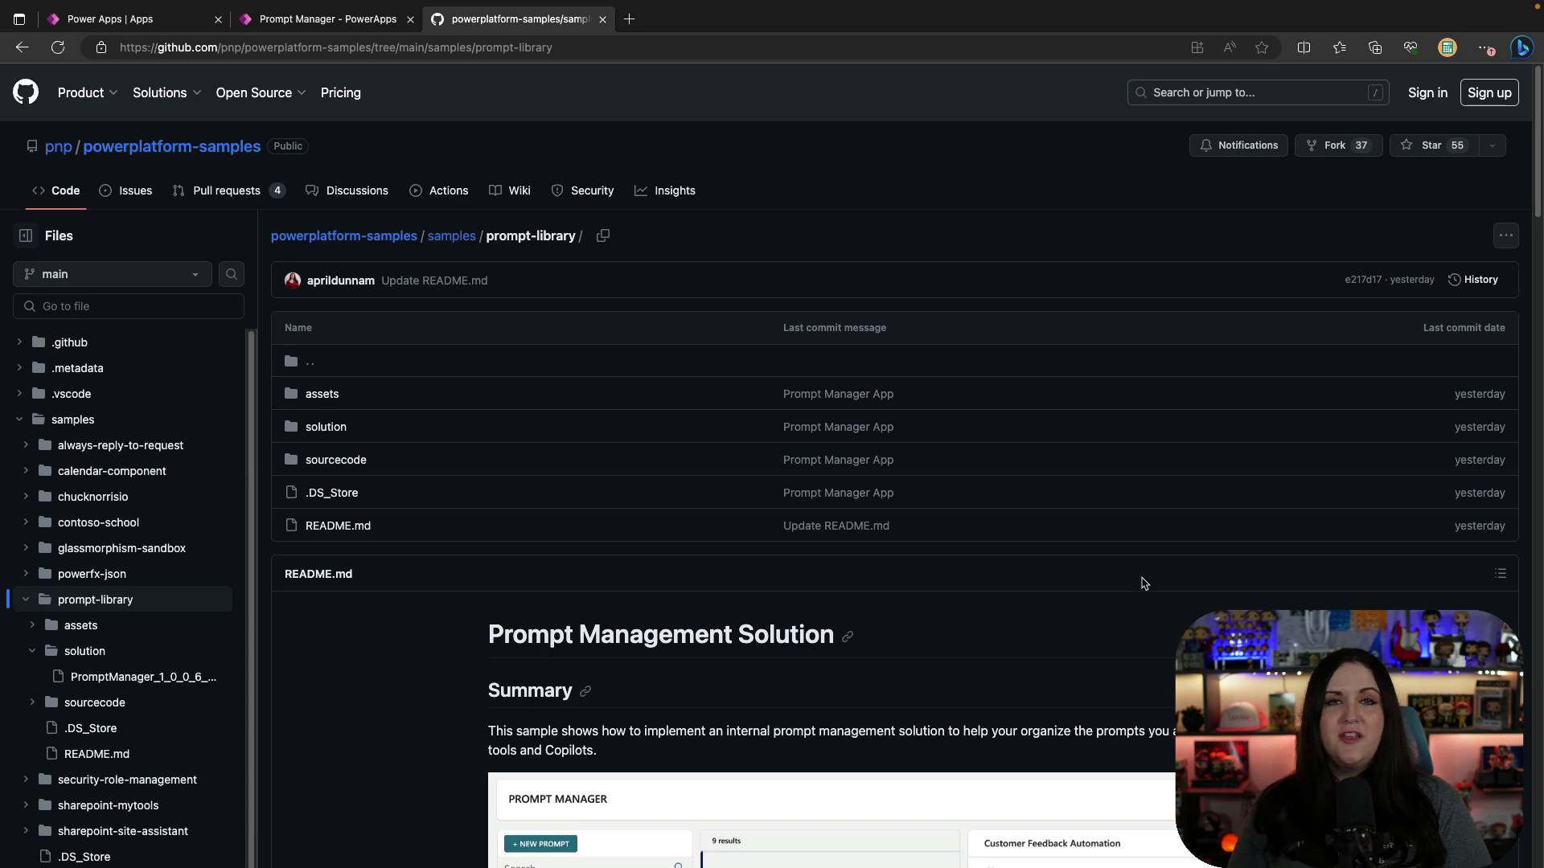
Review the prompt-library sample's README on GitHub and download PromptManager_1_0_0_6_managed.zip from its solution folder
scroll(1142, 580, "down", 10)
scroll(1147, 586, "down", 2)
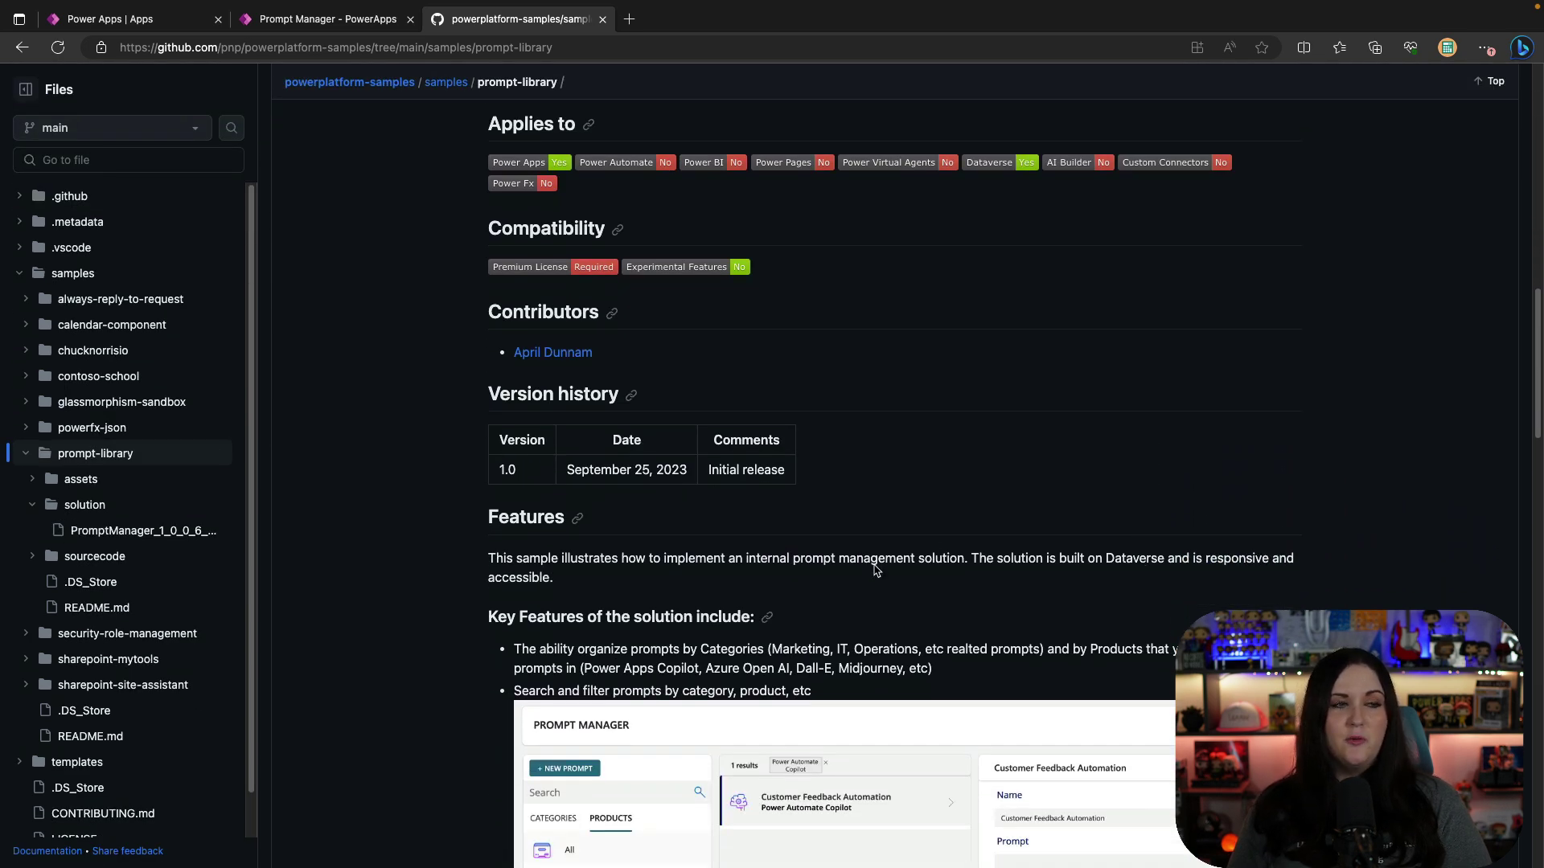
scroll(877, 571, "up", 15)
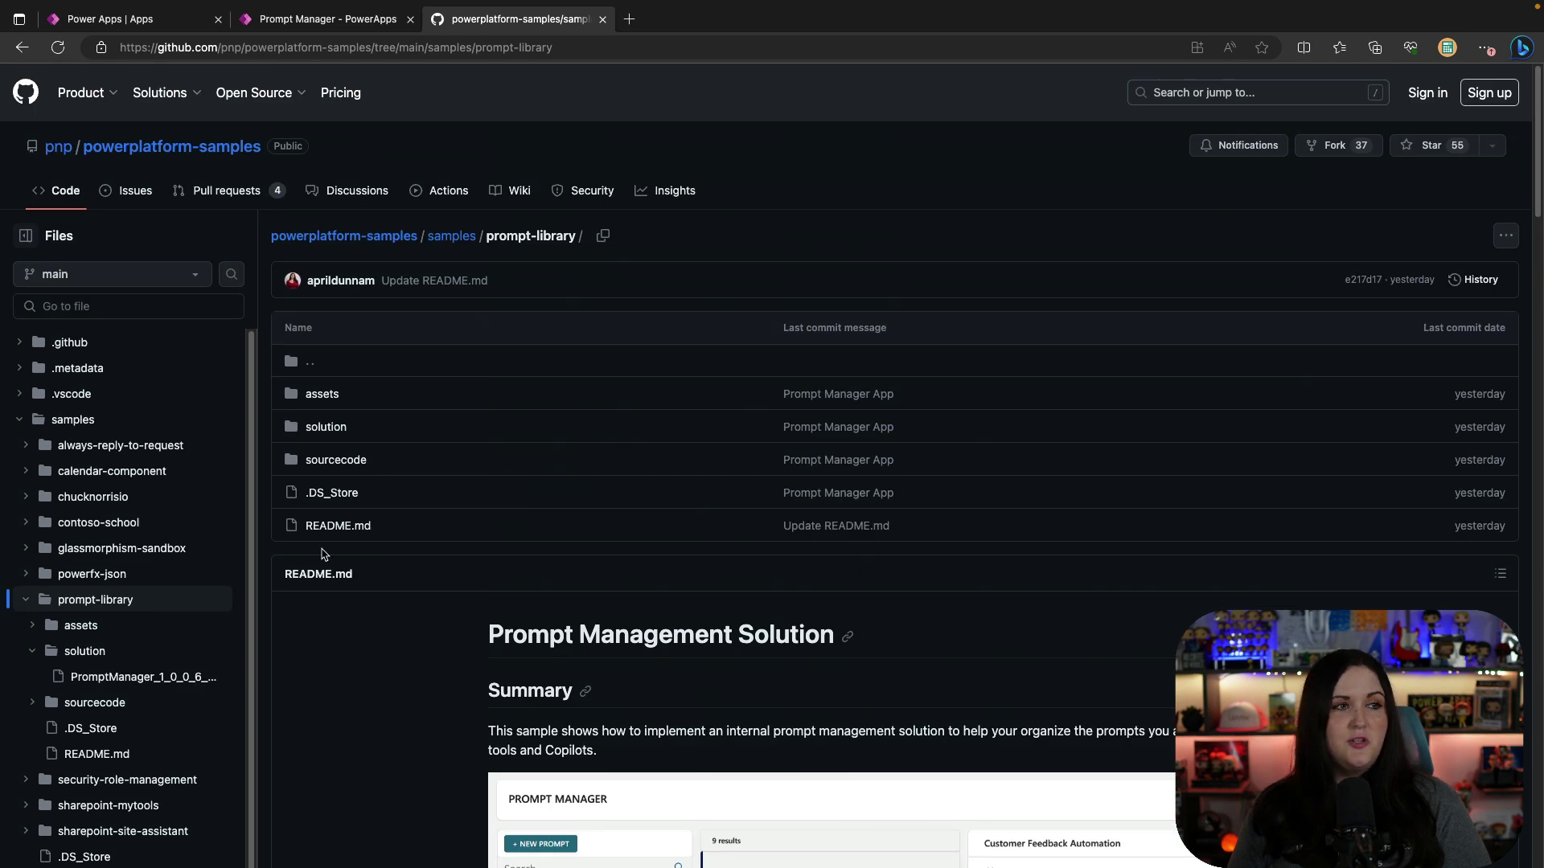
left_click(339, 435)
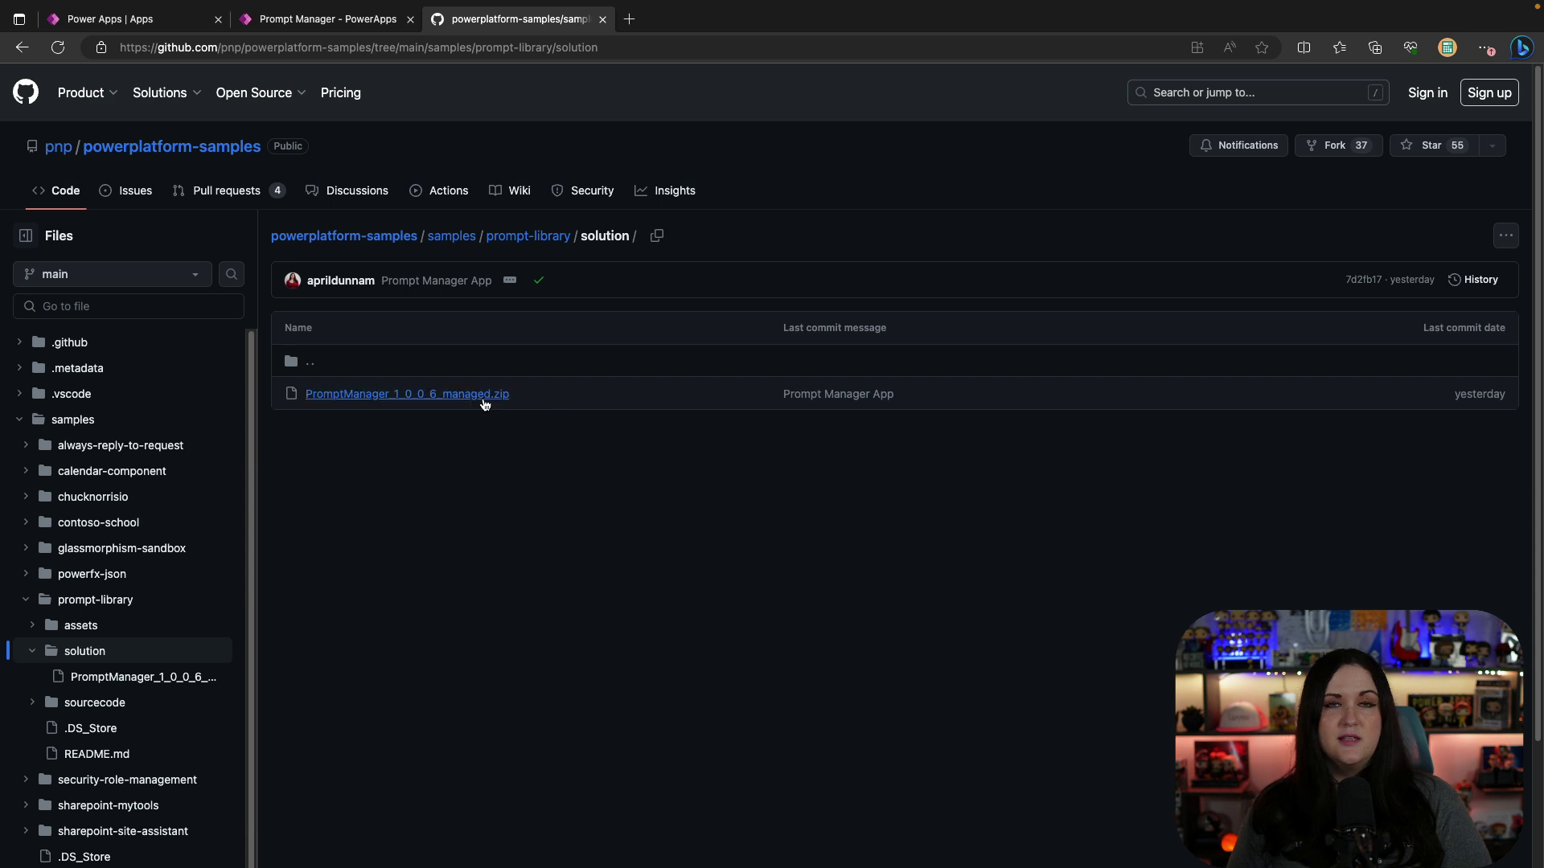
left_click(485, 394)
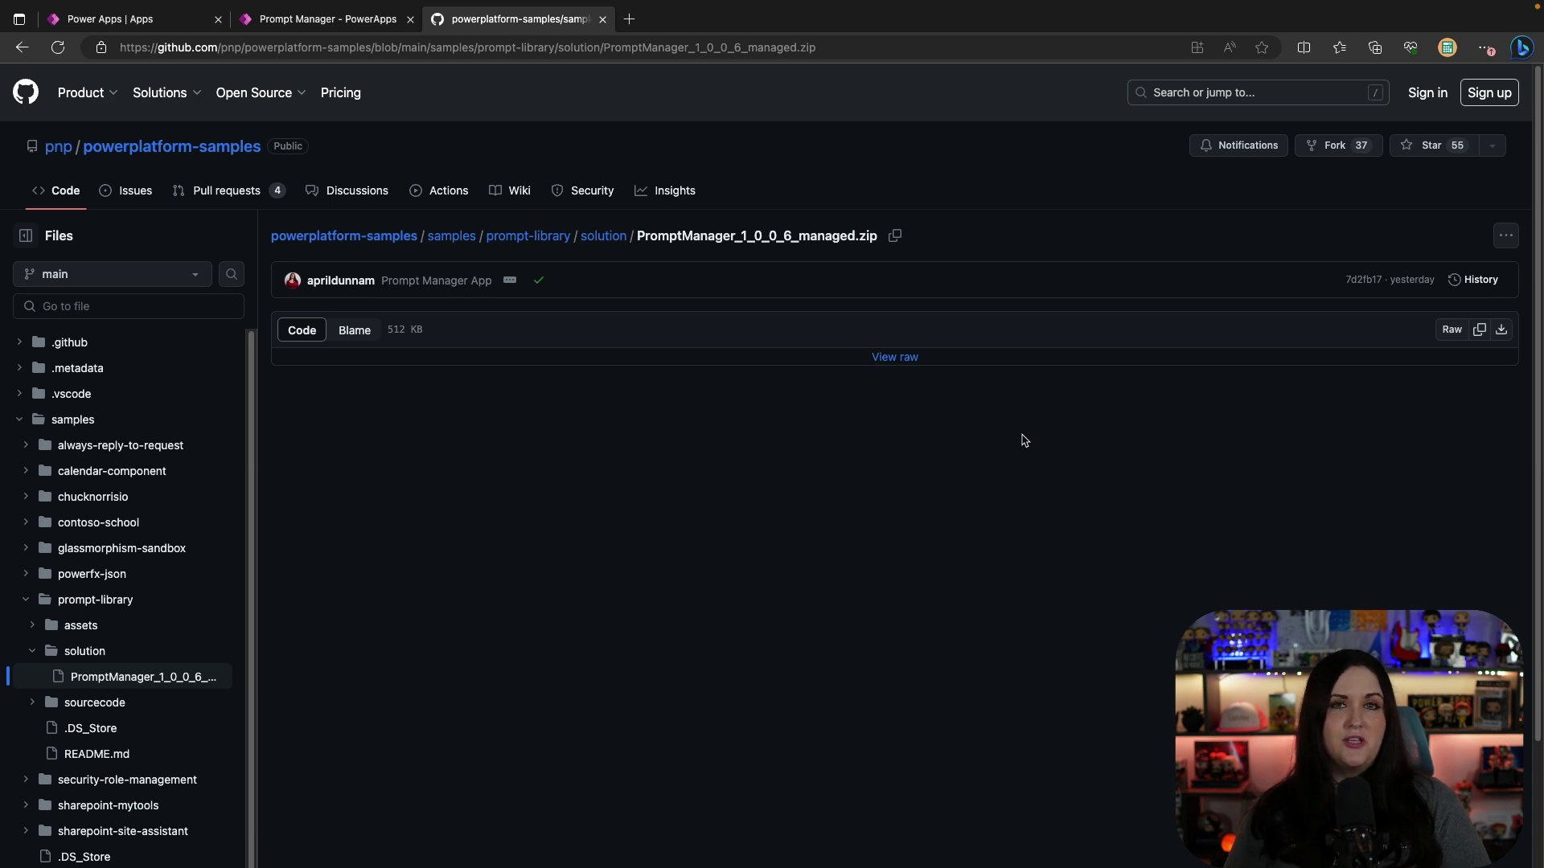
left_click(1509, 337)
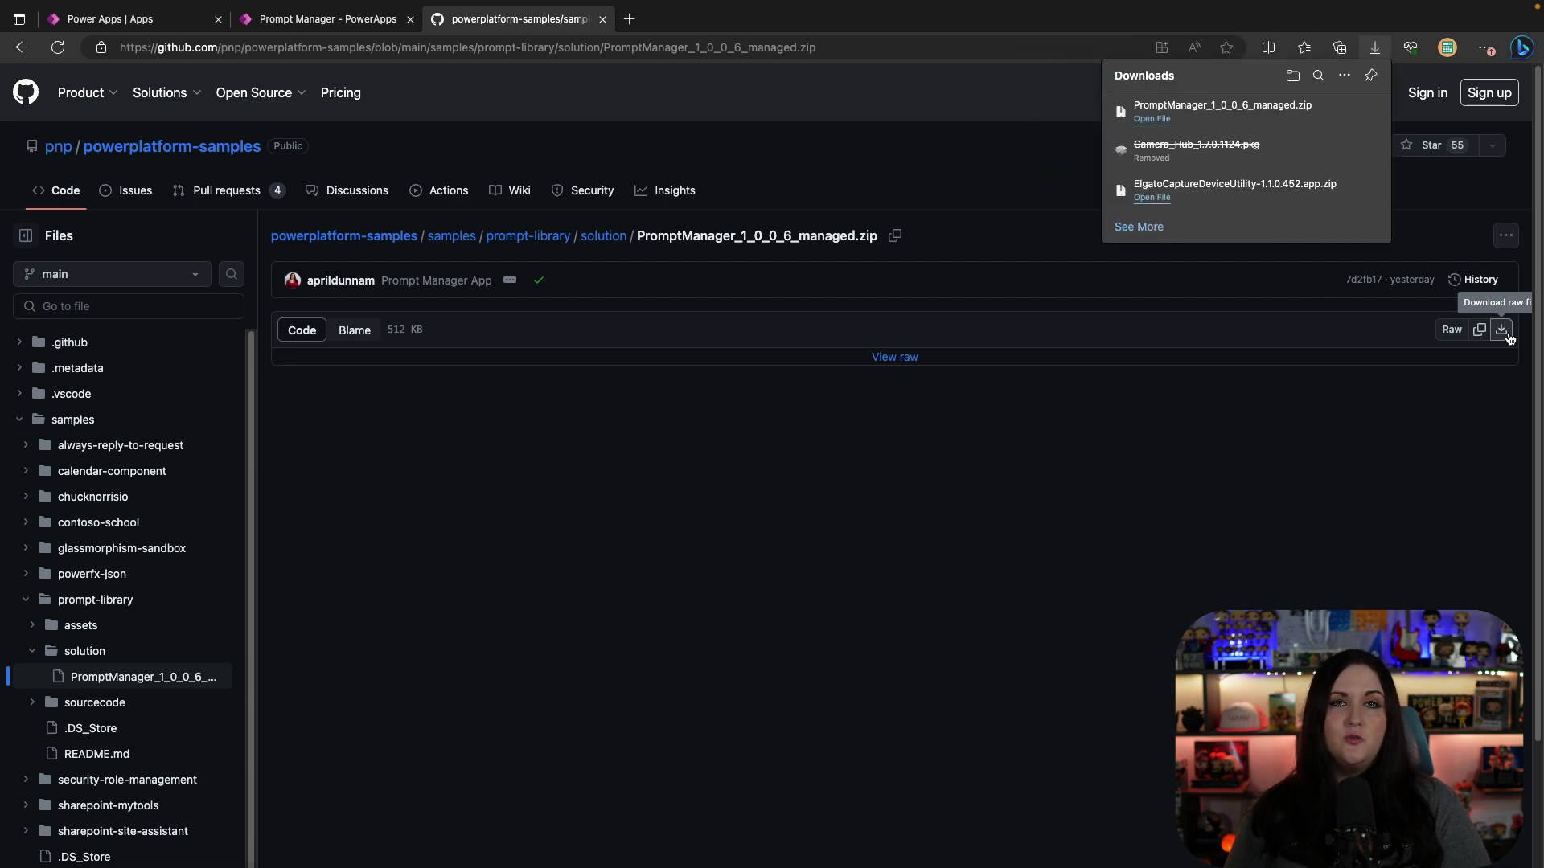
Switch to Power Apps, show the environment's Solutions list, and check where Solutions can be pinned to the navigation
left_click(161, 21)
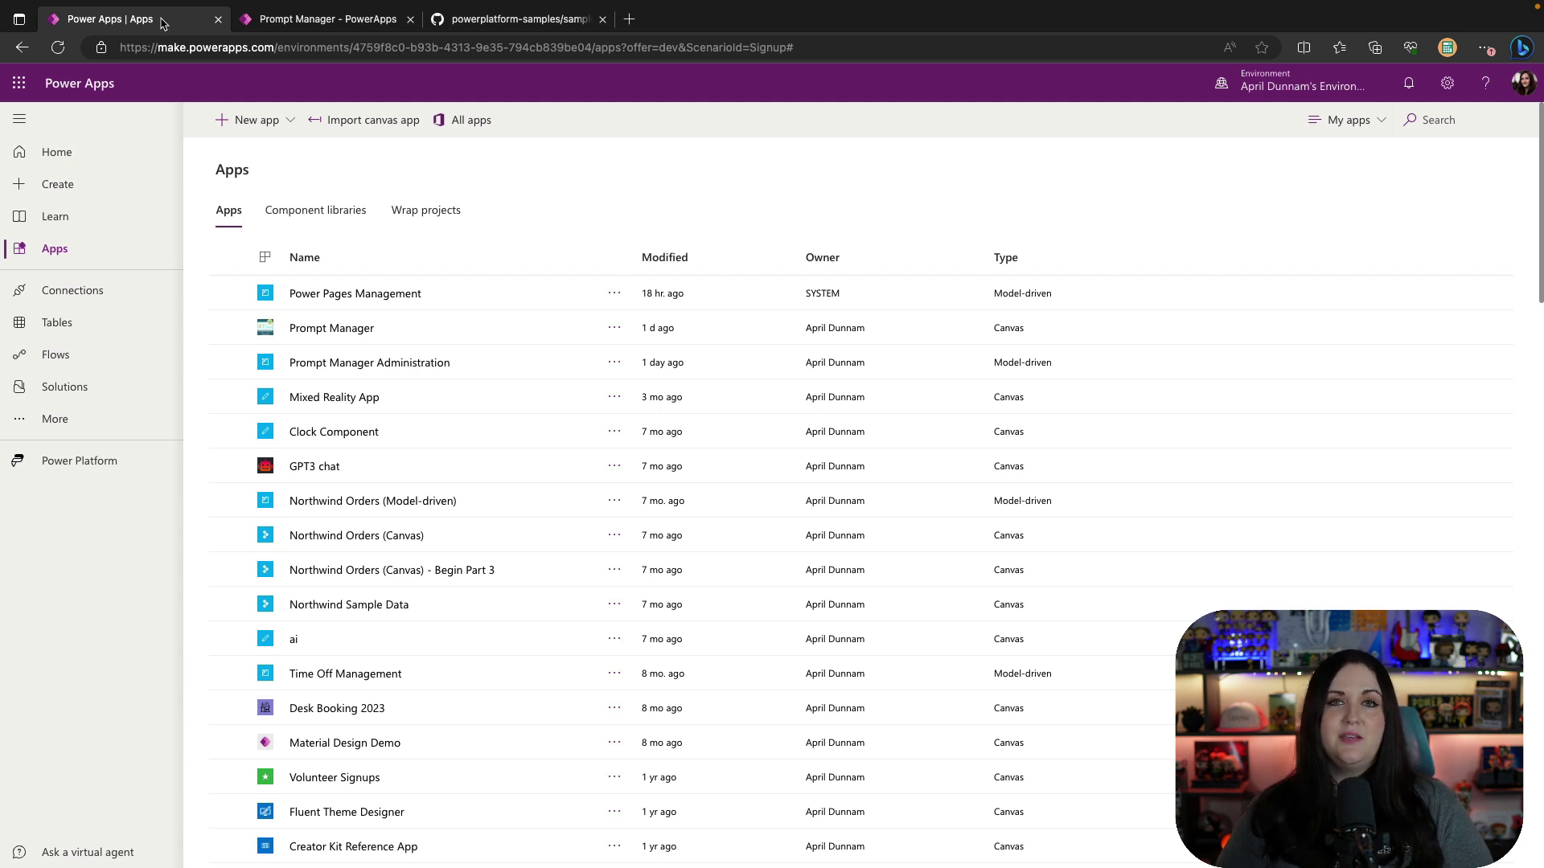
left_click(86, 388)
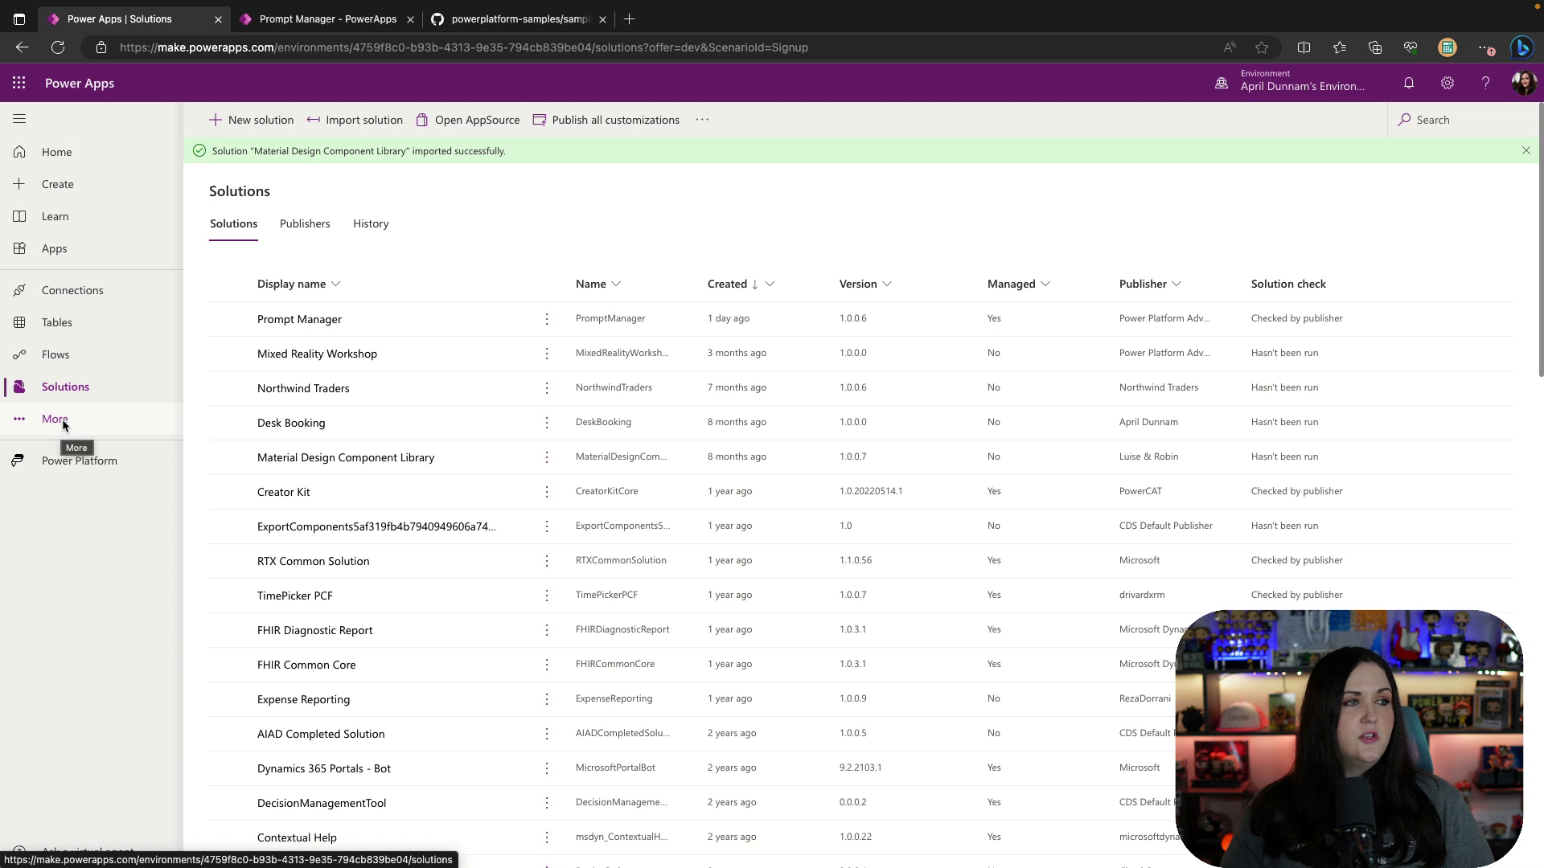
left_click(63, 425)
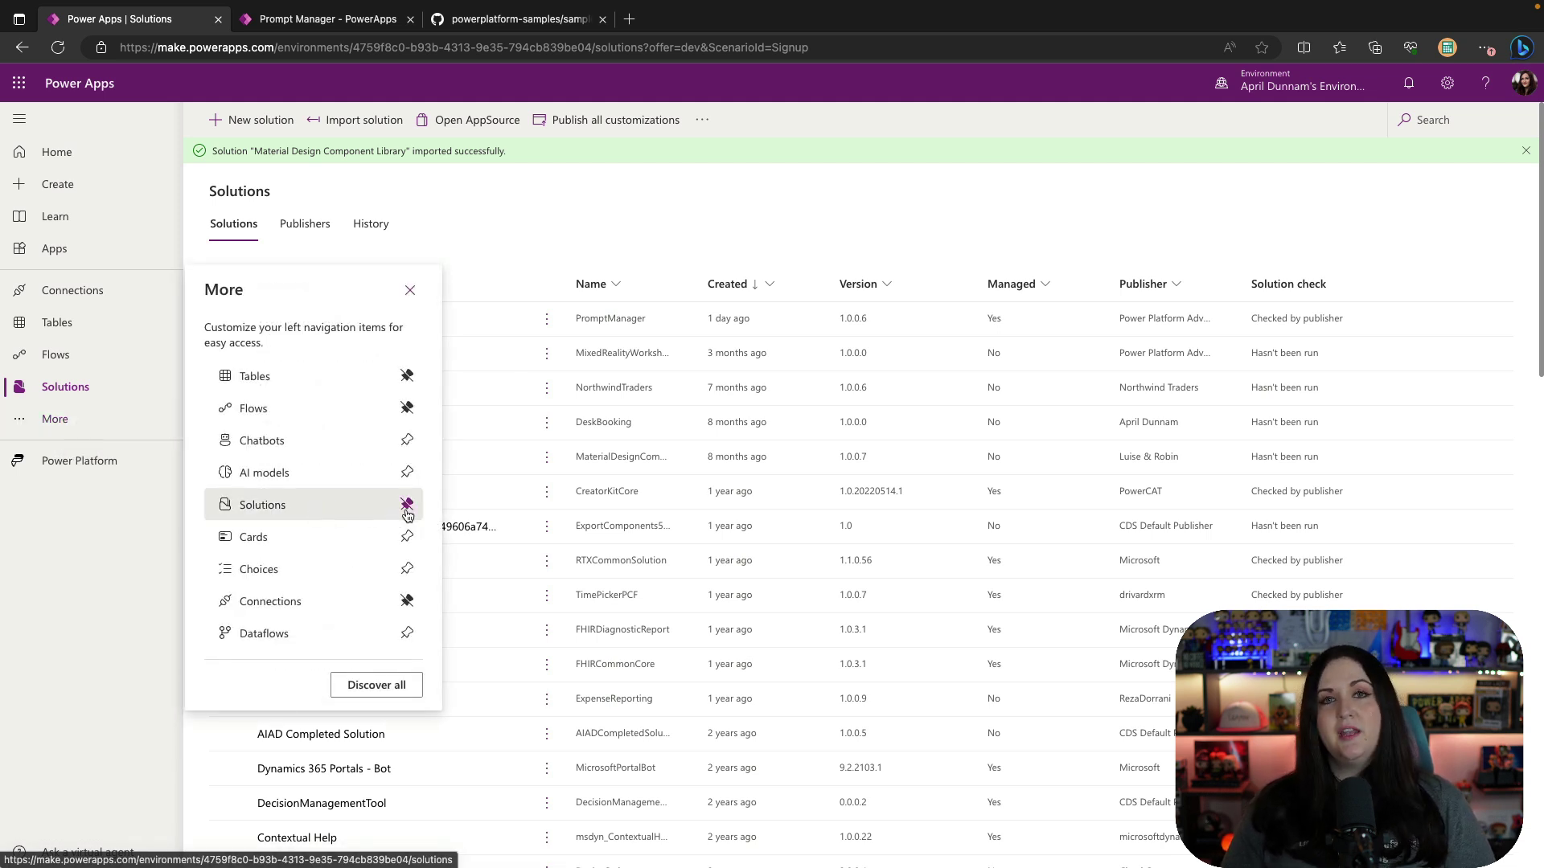
Start a solution import with PromptManager_1_0_0_6_managed.zip, proceed to its details, and cancel the import
left_click(373, 121)
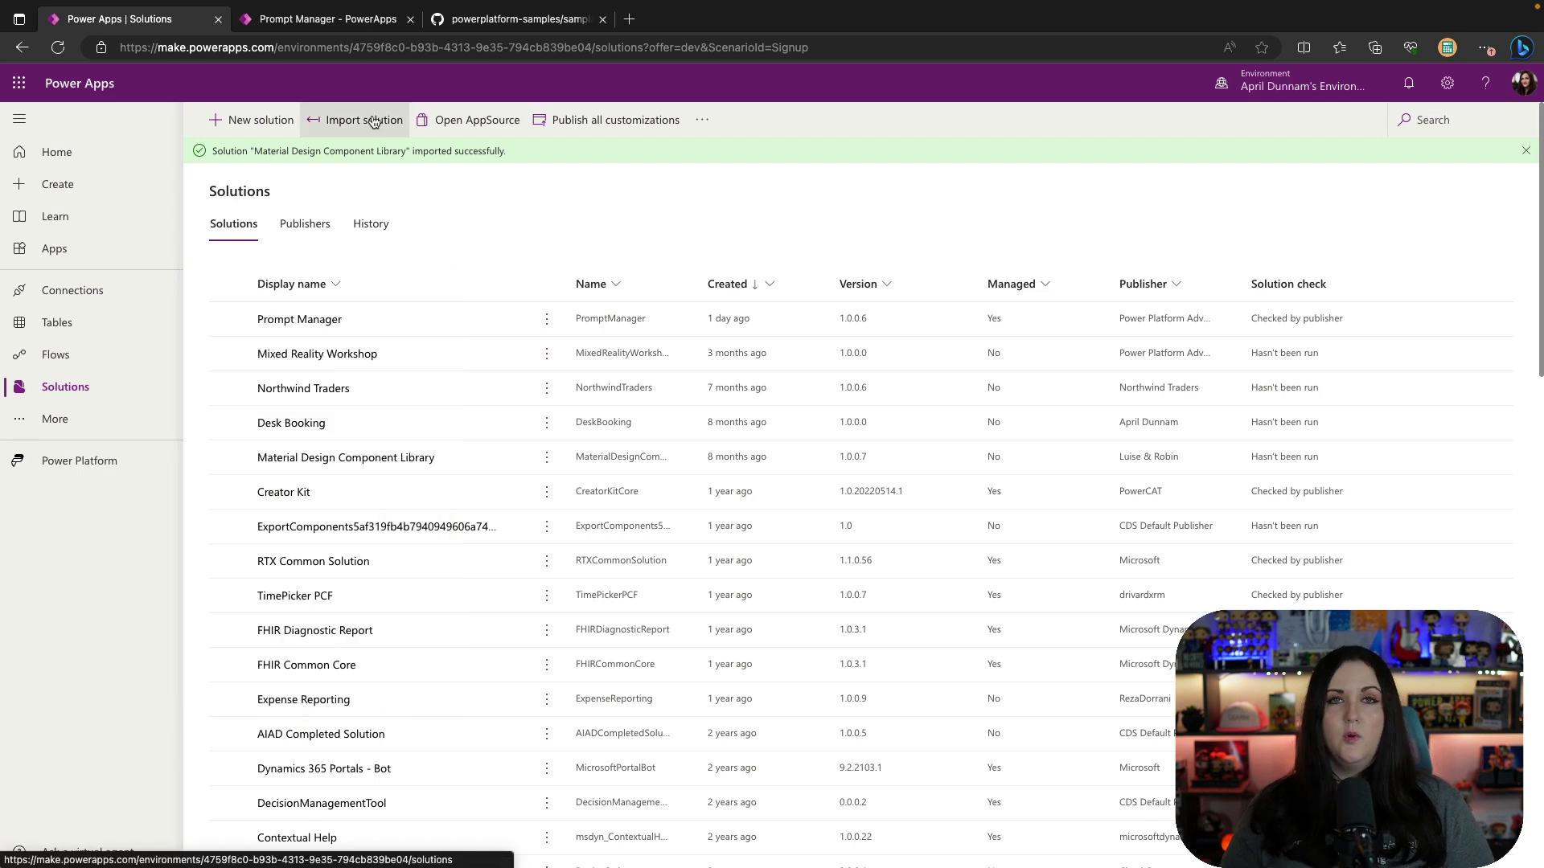
left_click(364, 120)
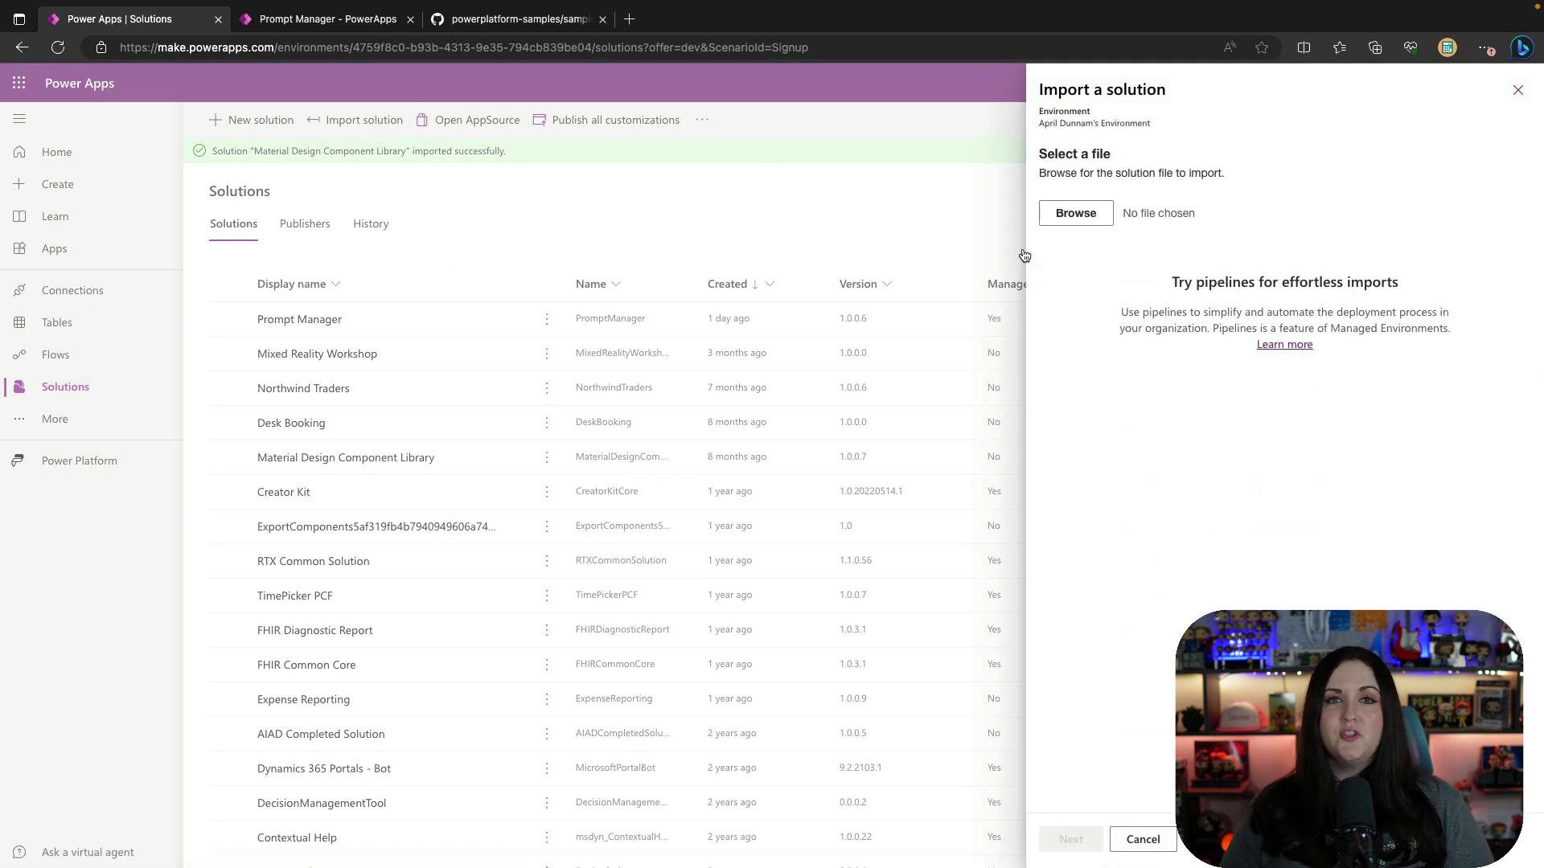
left_click(1076, 214)
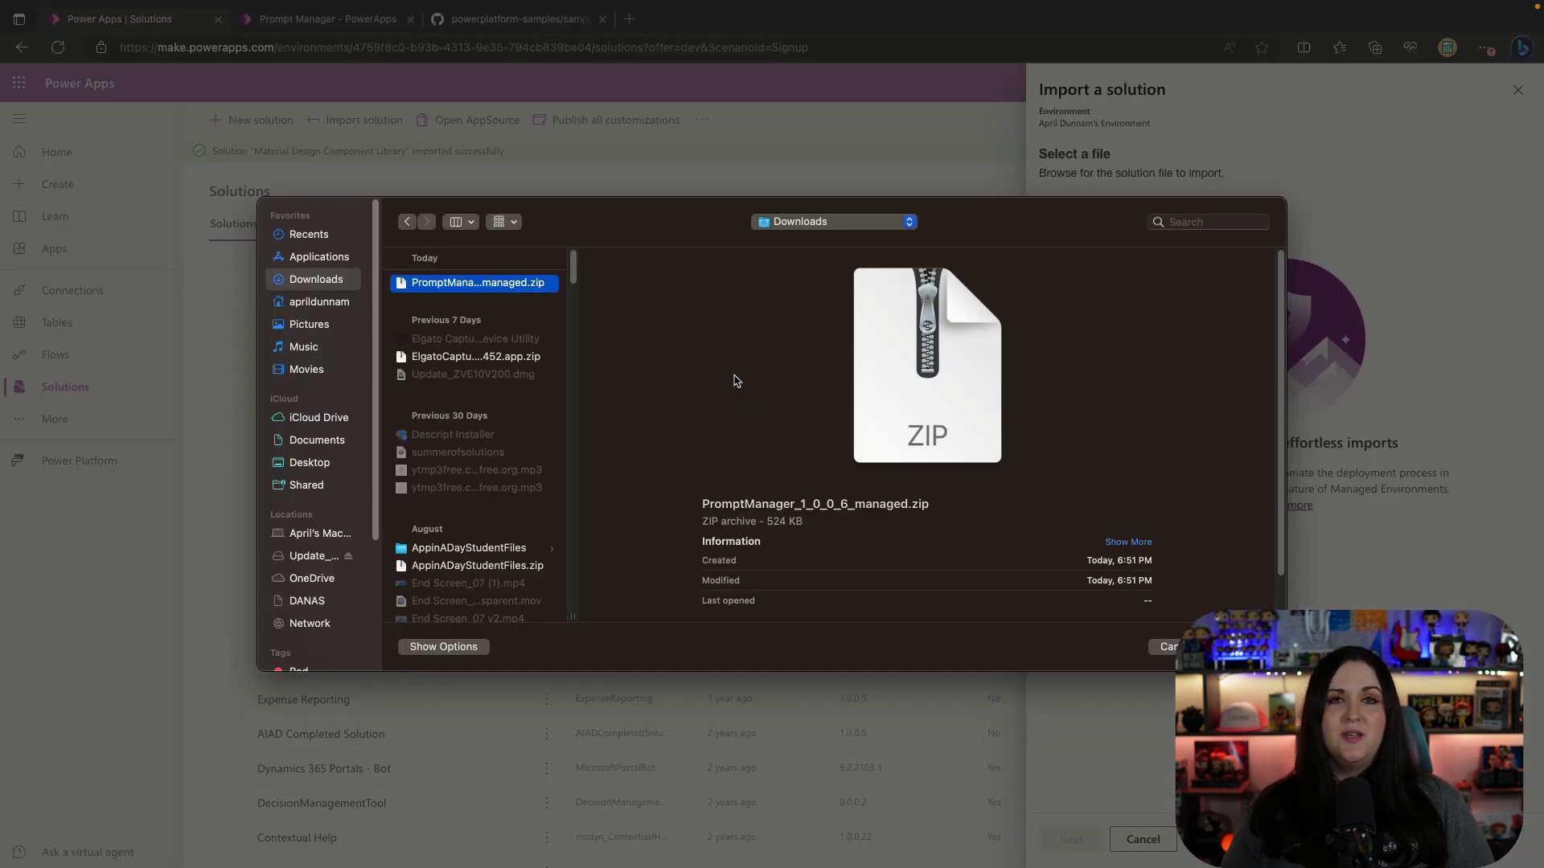
left_click(1234, 646)
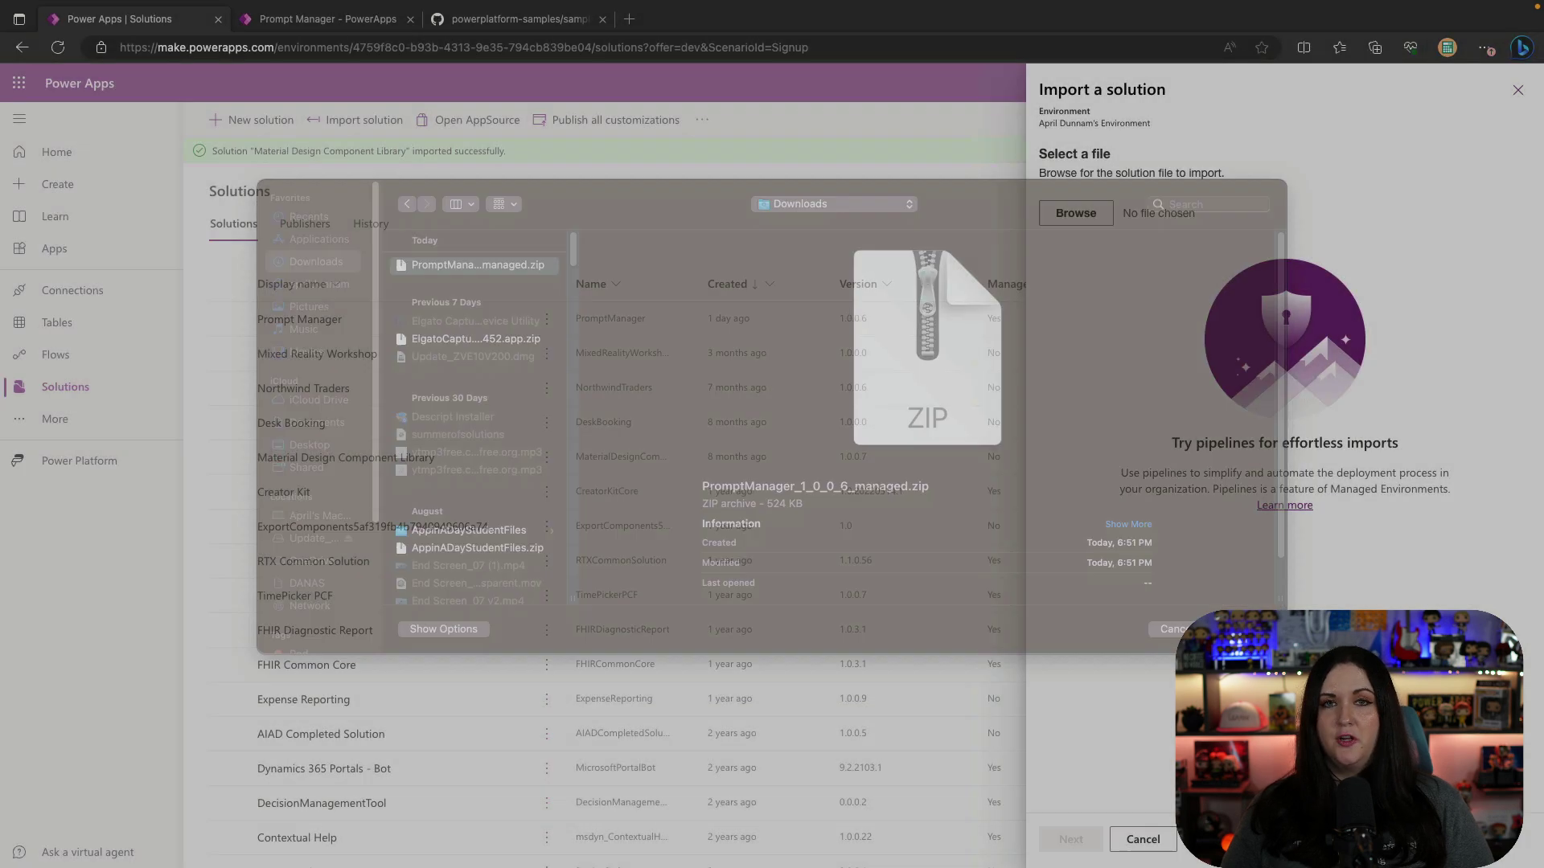
left_click(1071, 839)
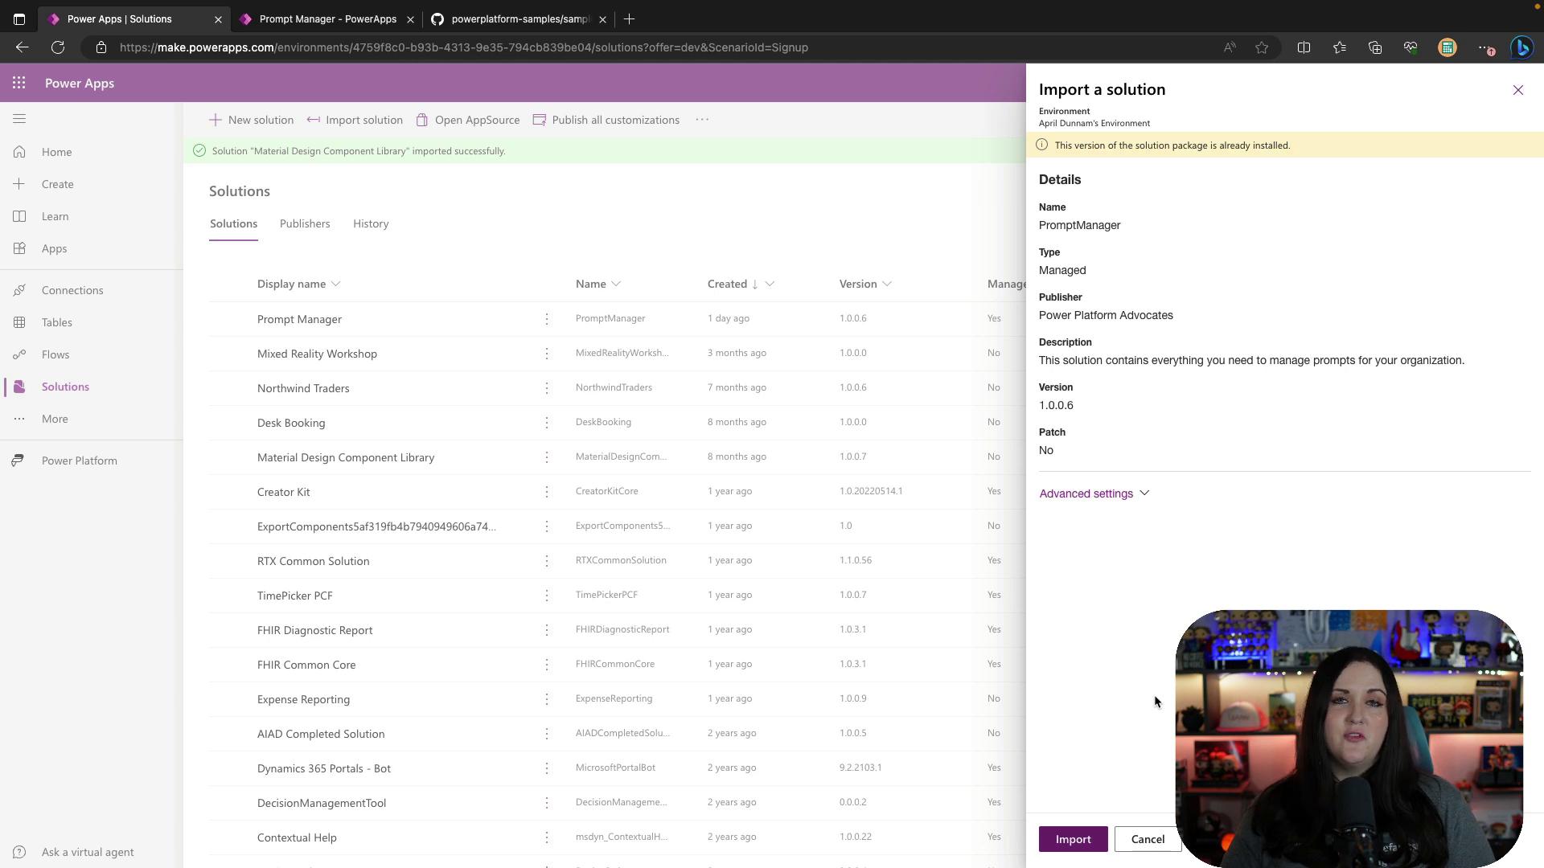
left_click(1148, 838)
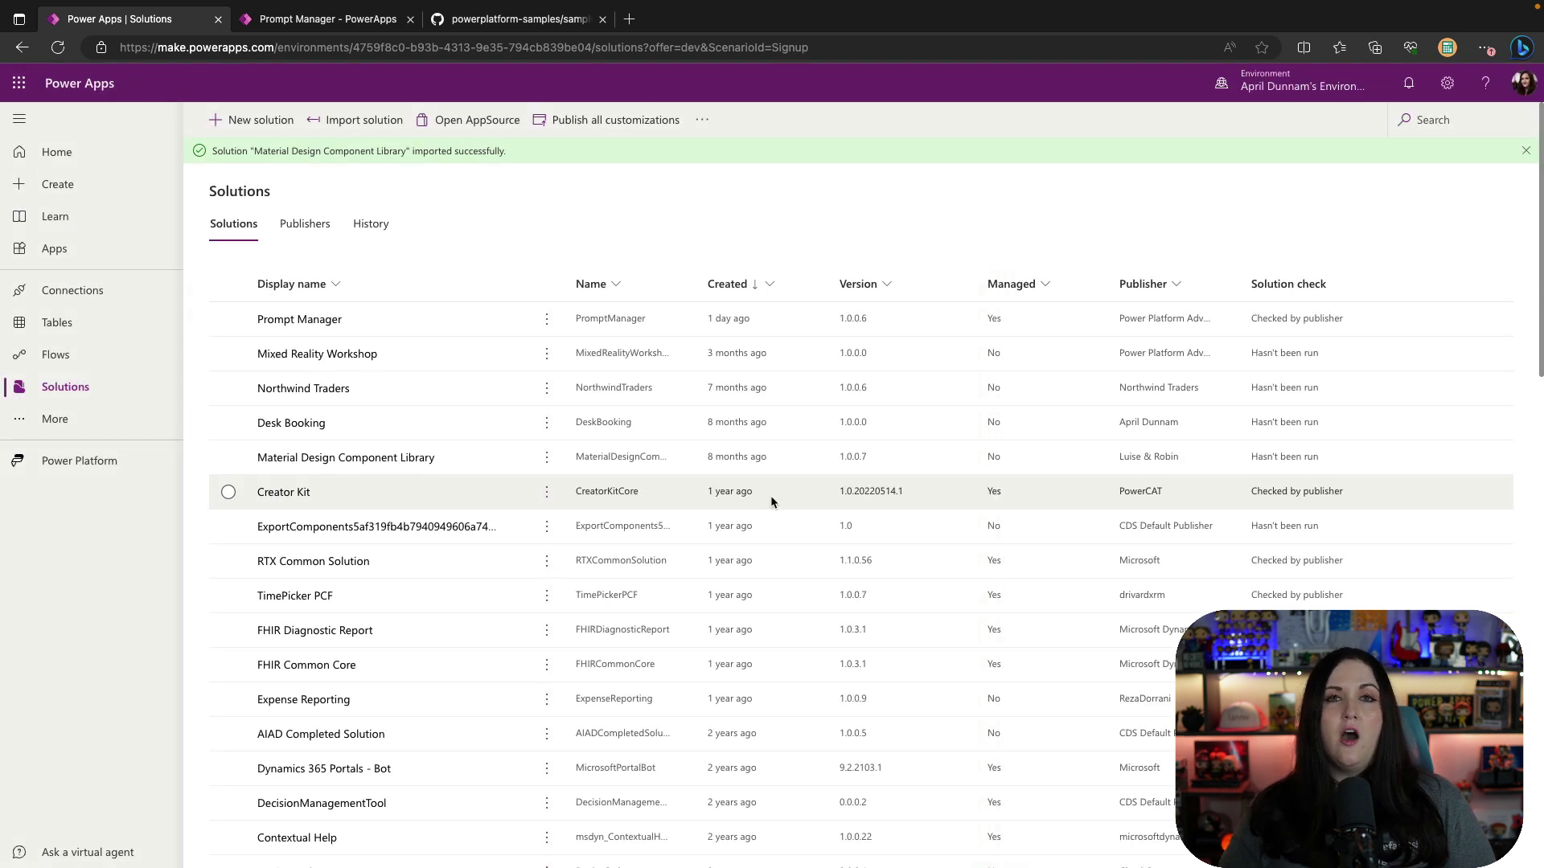
Review the objects in the Prompt Manager solution and the Categories and Products lists in the running Prompt Manager app
left_click(327, 322)
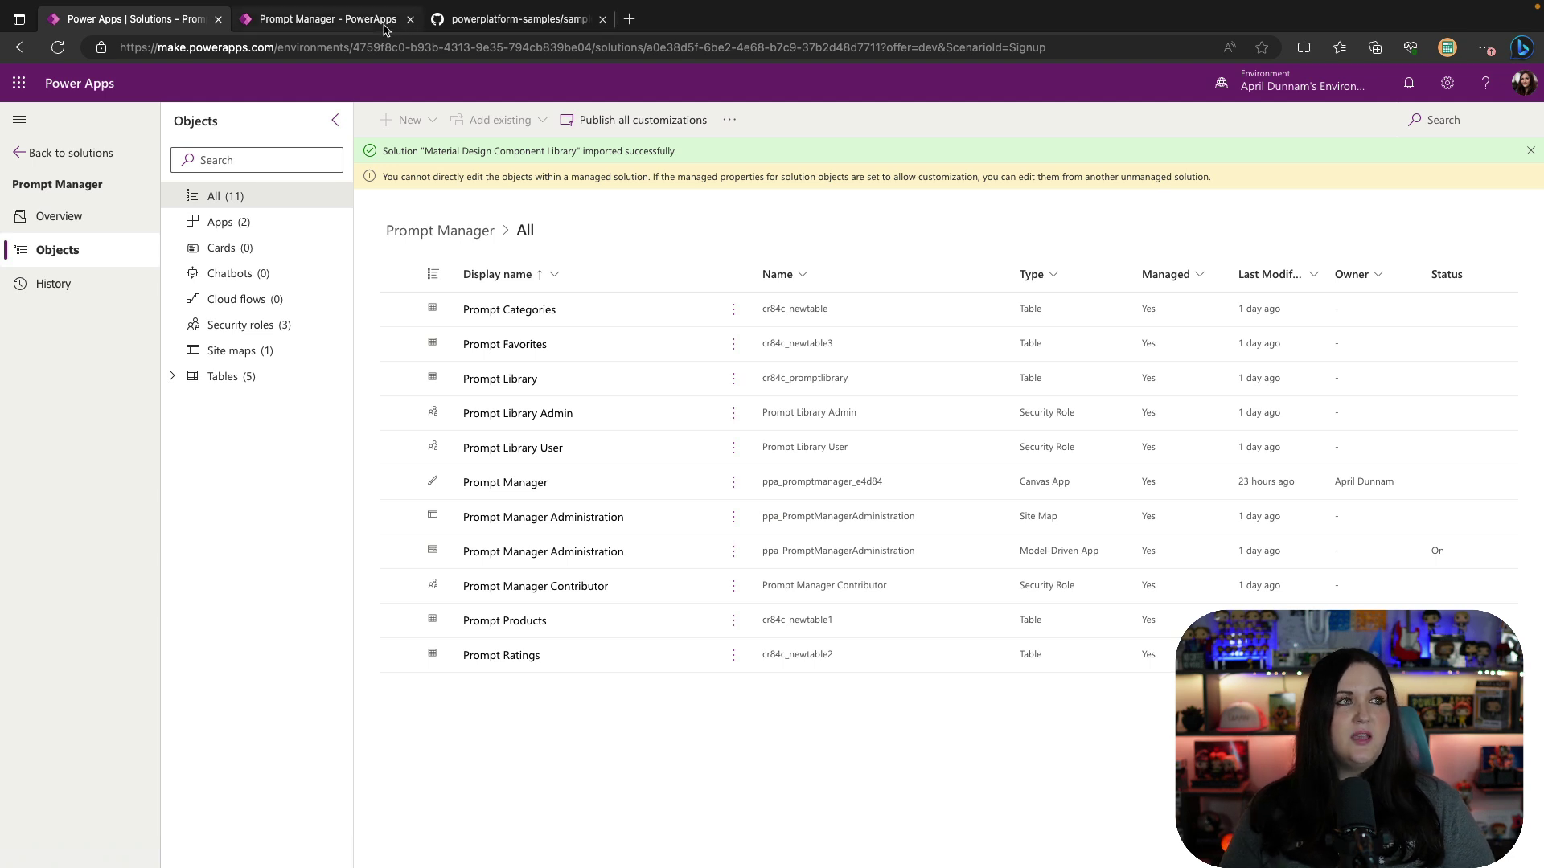
left_click(356, 24)
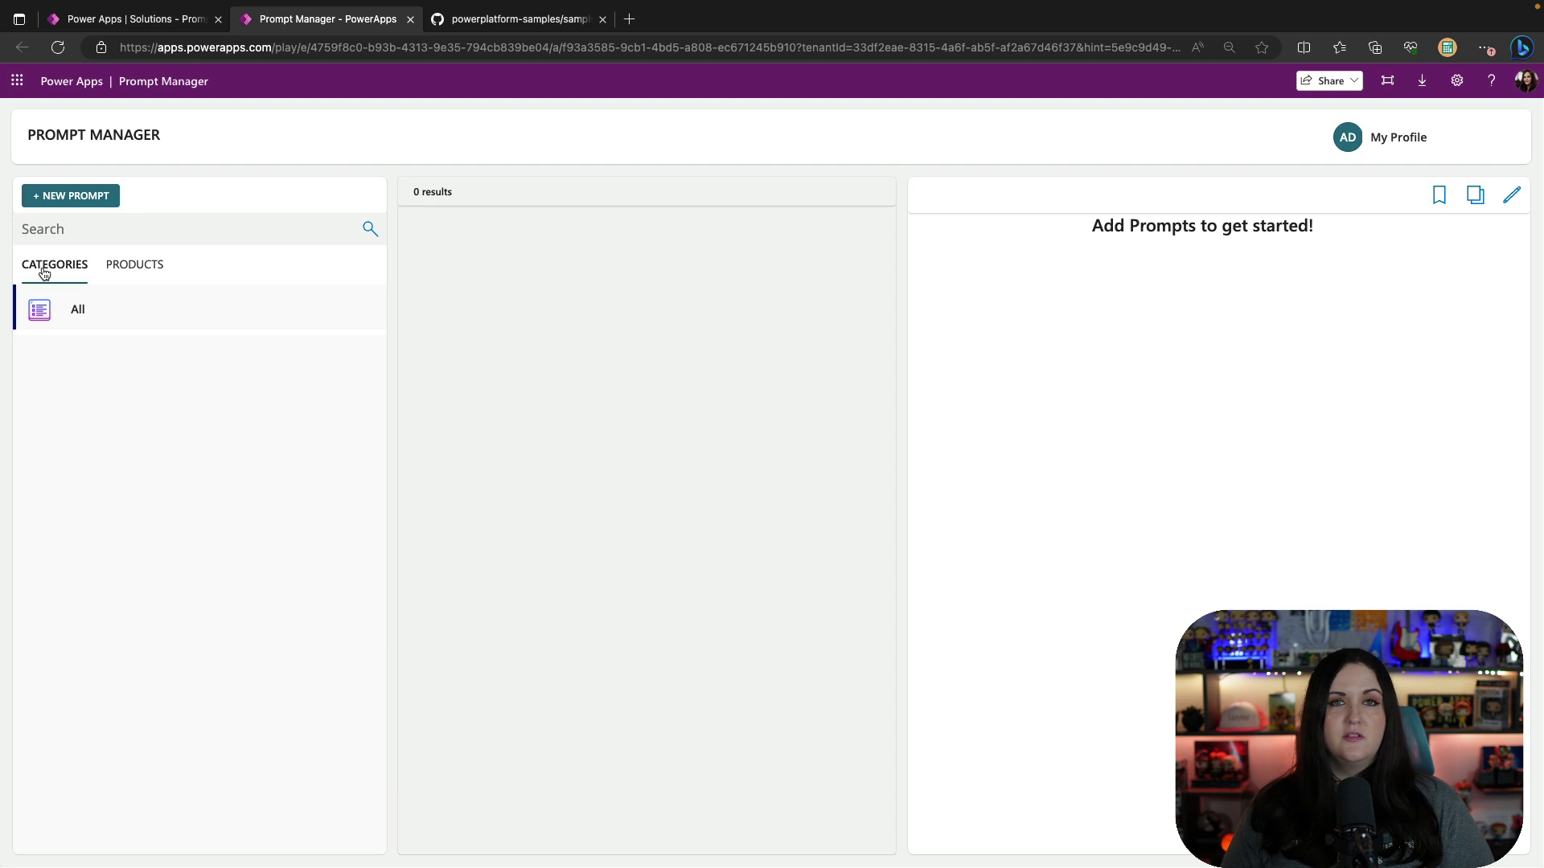
left_click(113, 272)
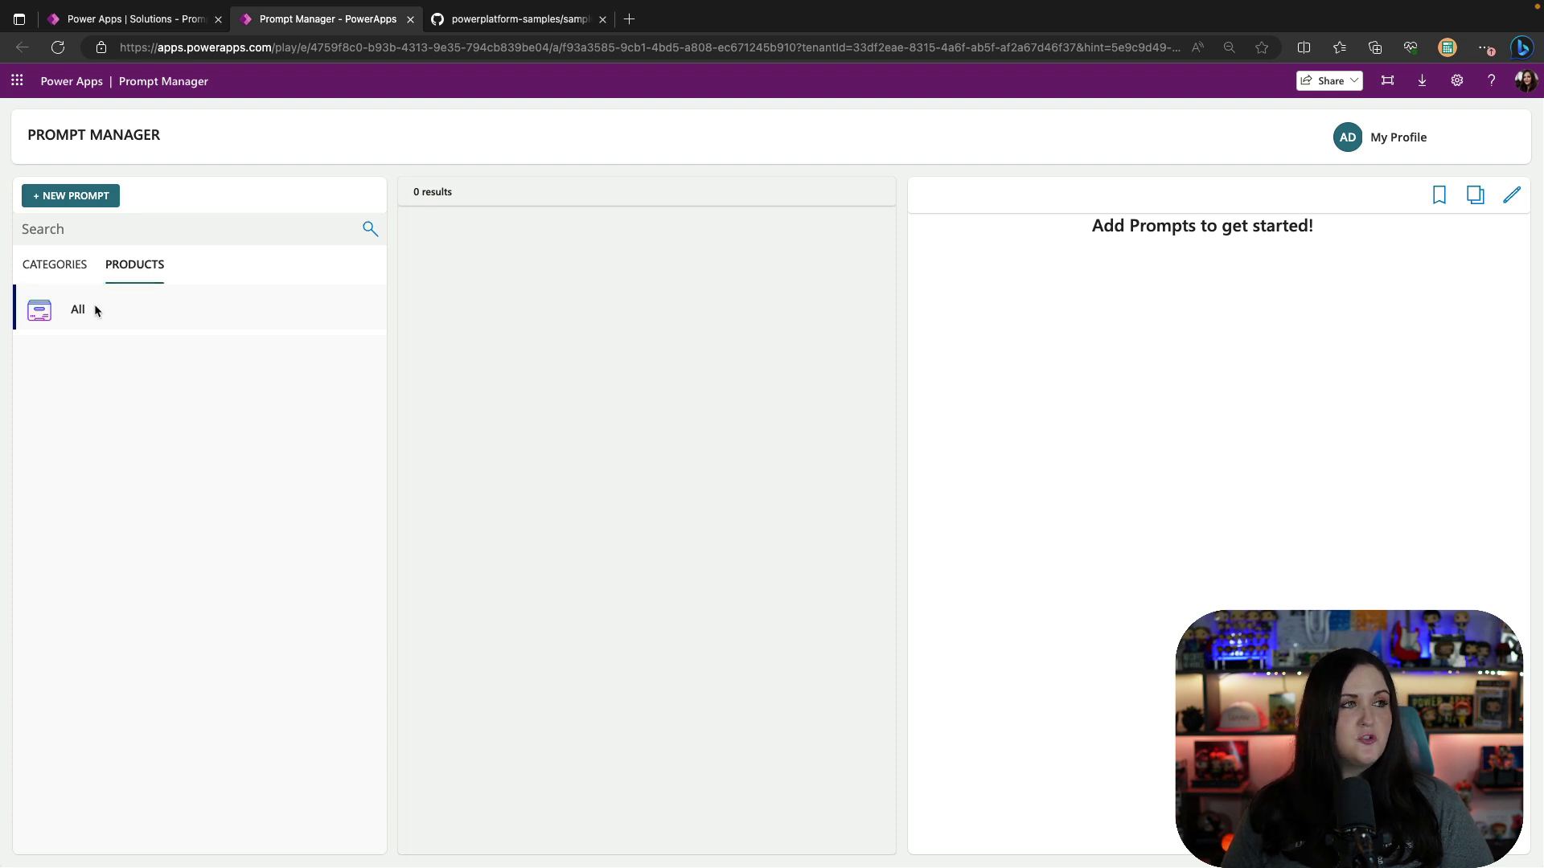
left_click(85, 283)
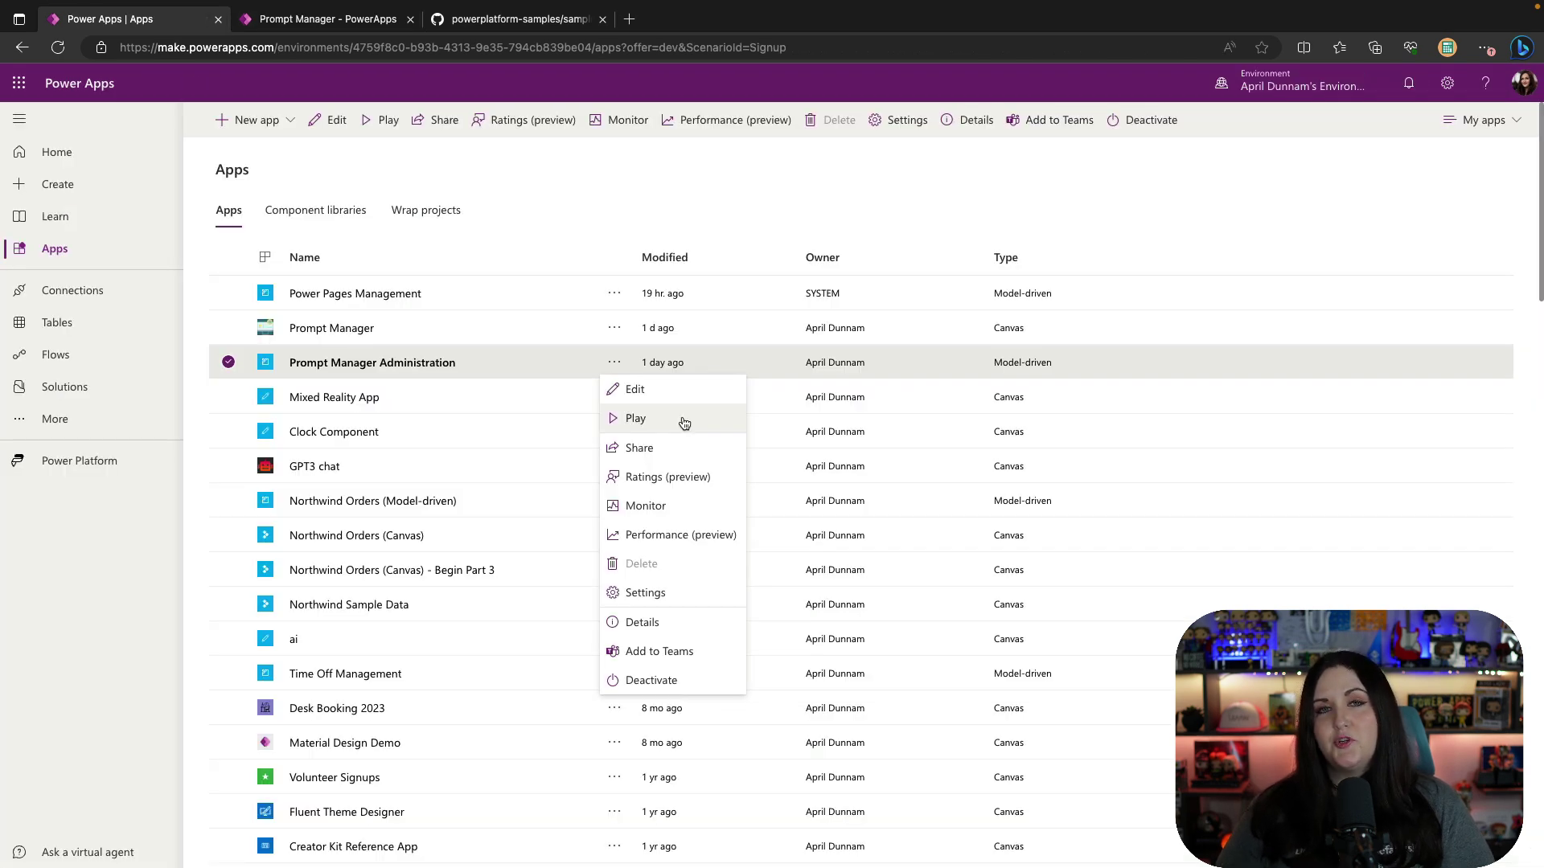
Play the Prompt Manager Administration app and save a new Prompt Products record named "Midjourney"
left_click(684, 424)
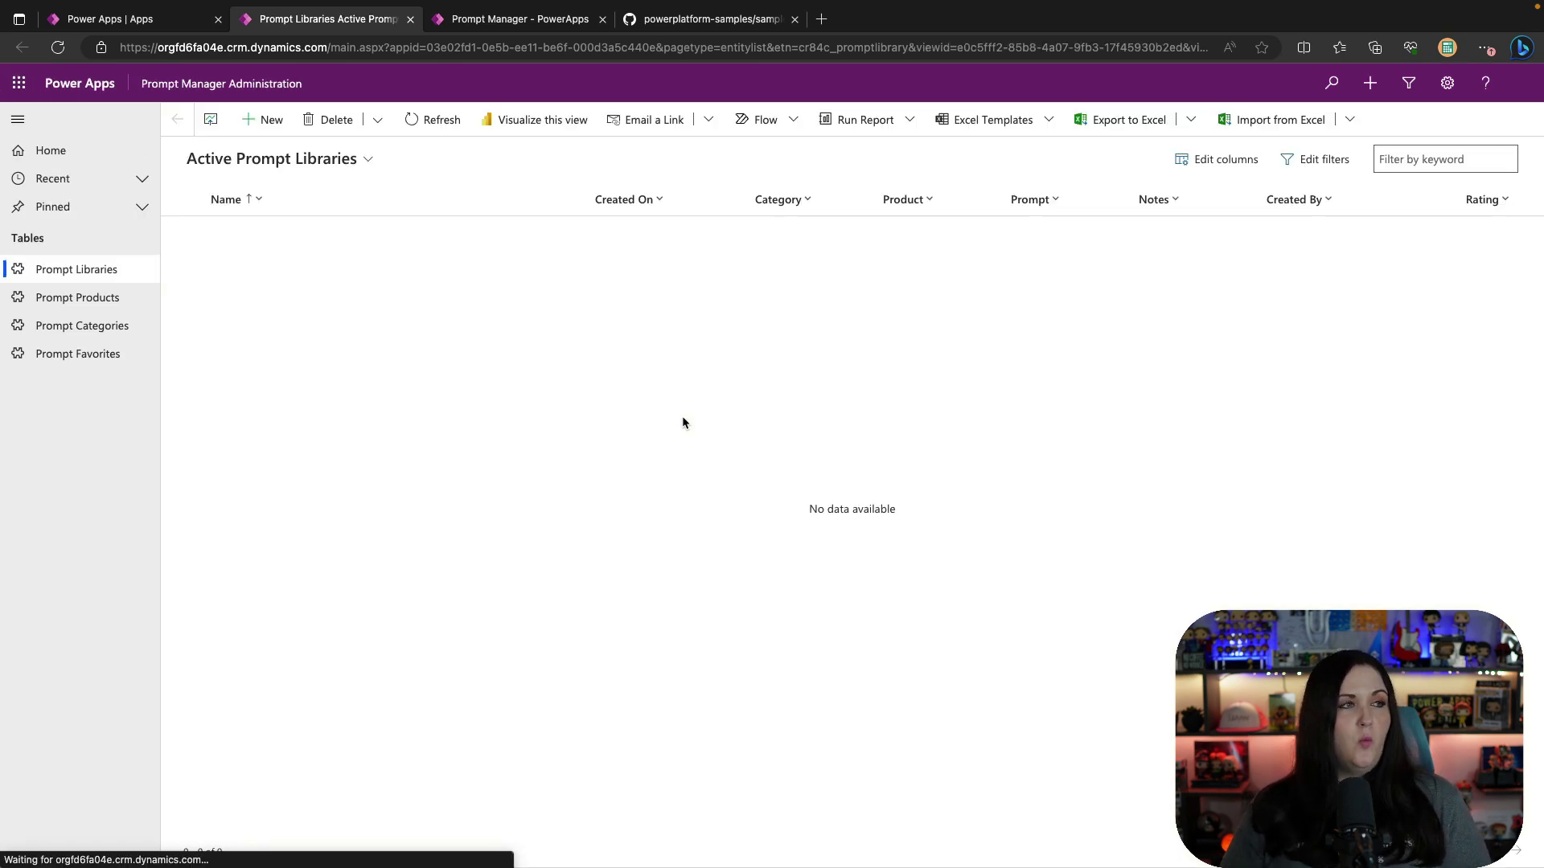
left_click(119, 310)
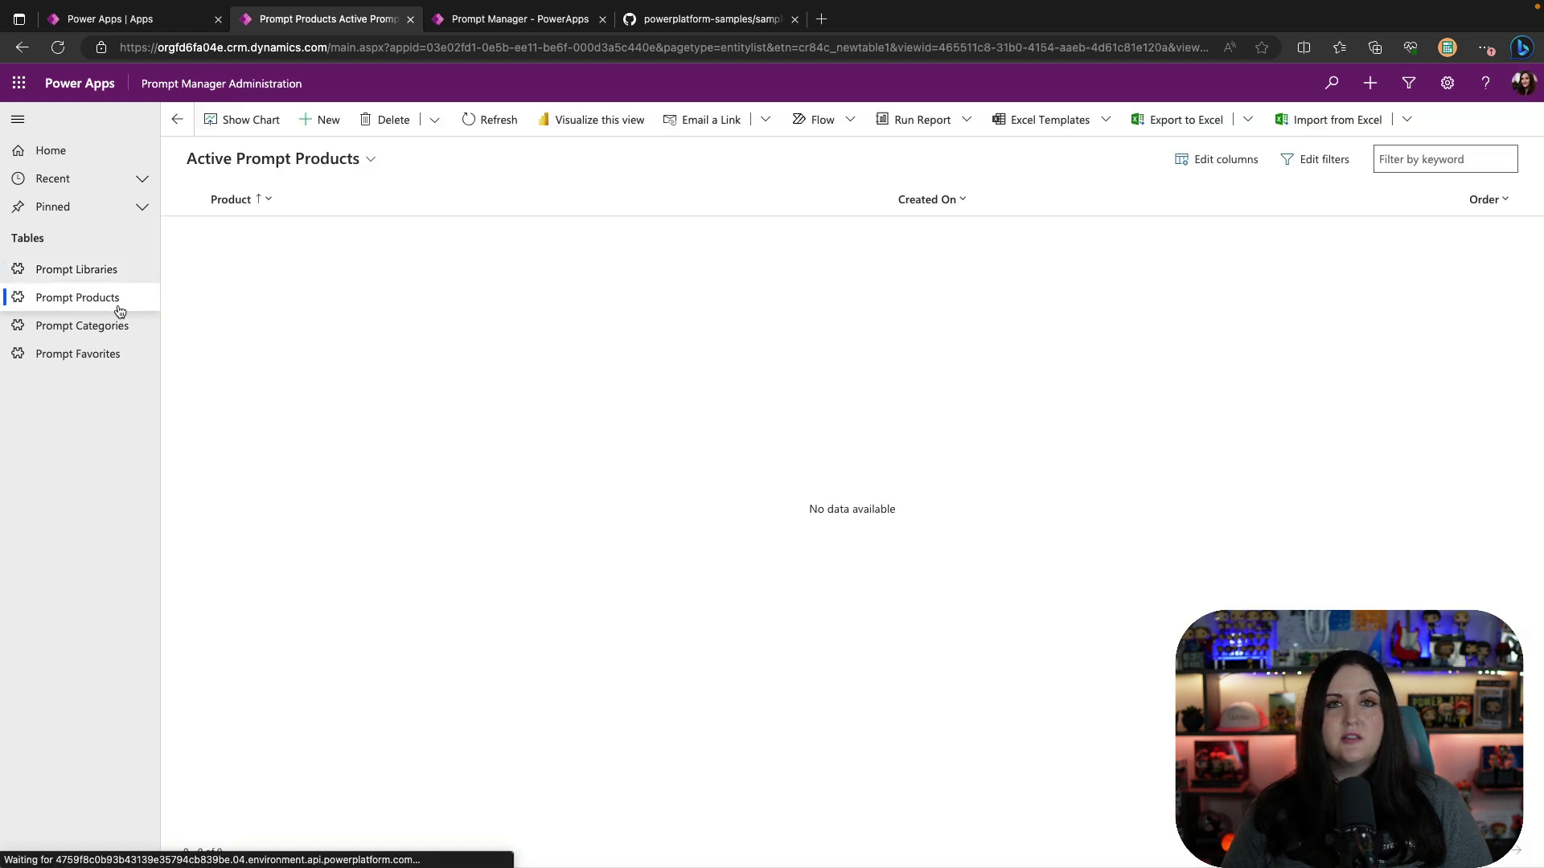
left_click(335, 129)
left_click(422, 243)
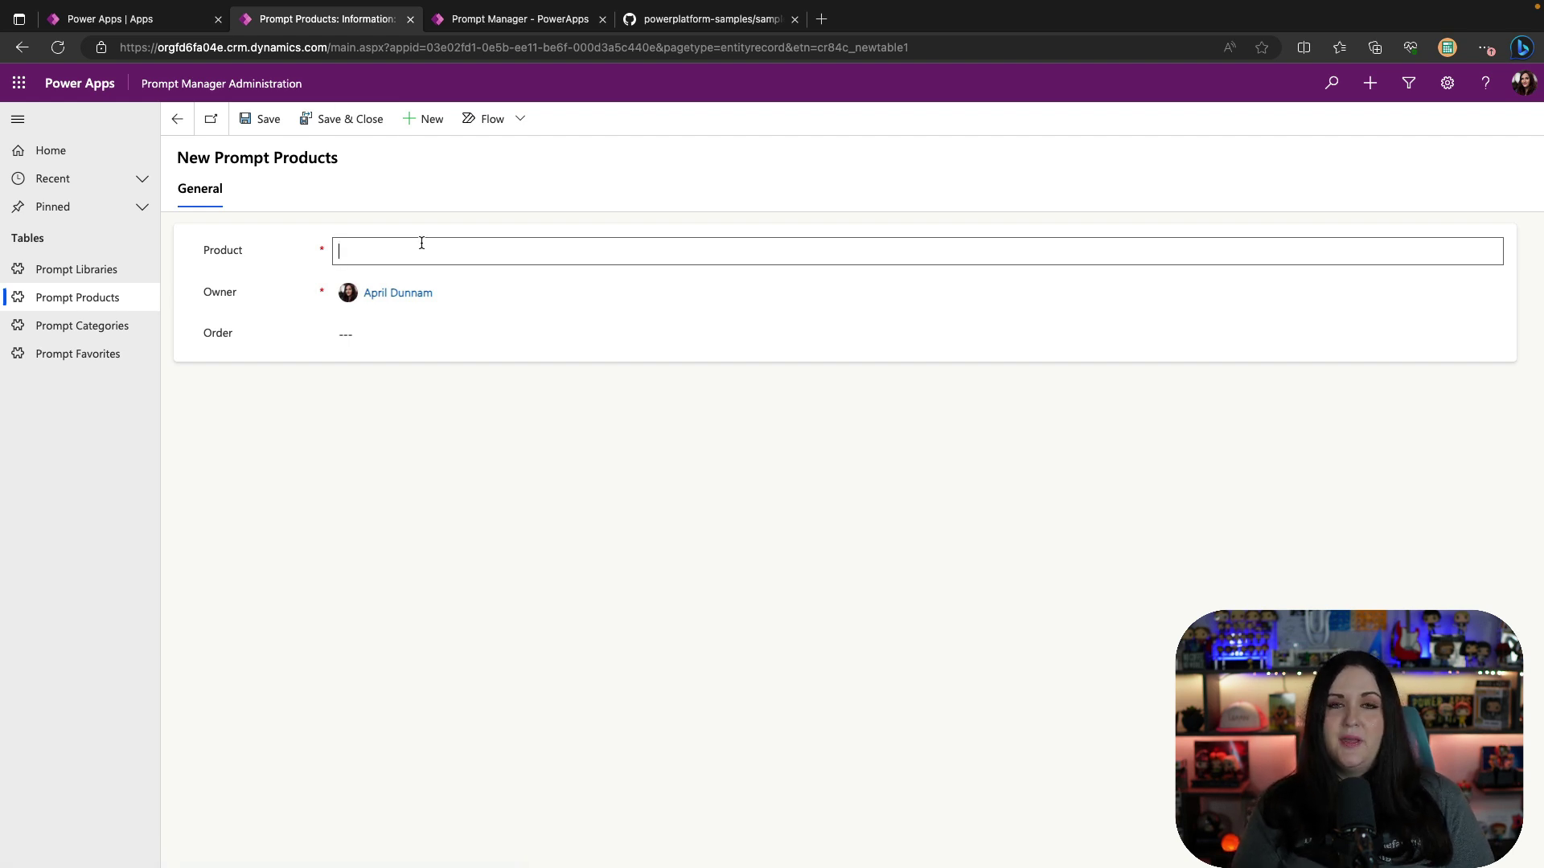
type("Midjou")
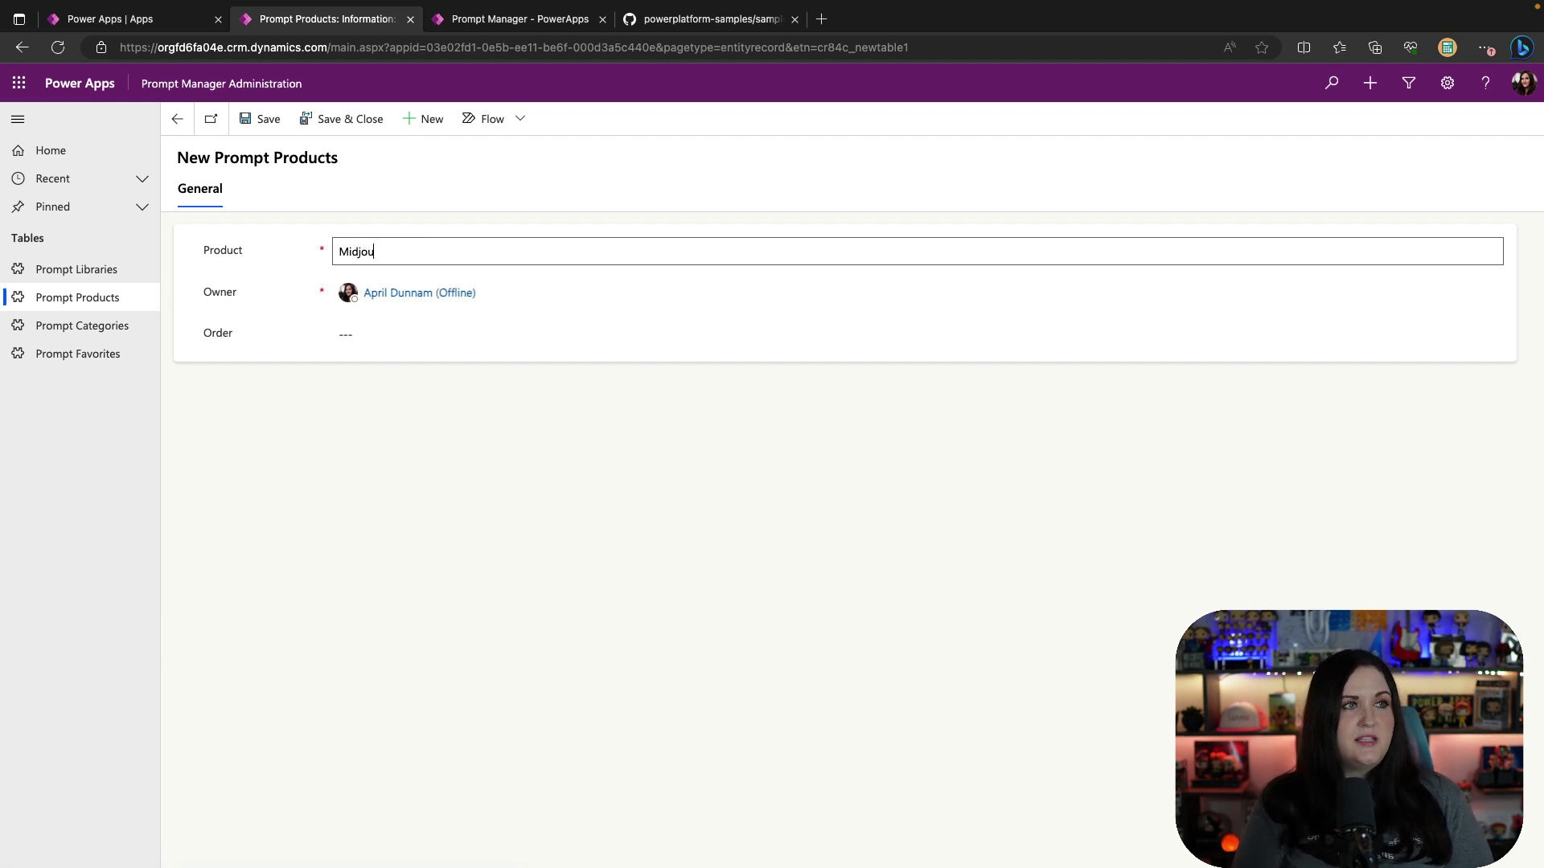
type("rney")
left_click(273, 120)
Create a Prompt Categories record named "Personal" and save it
left_click(104, 327)
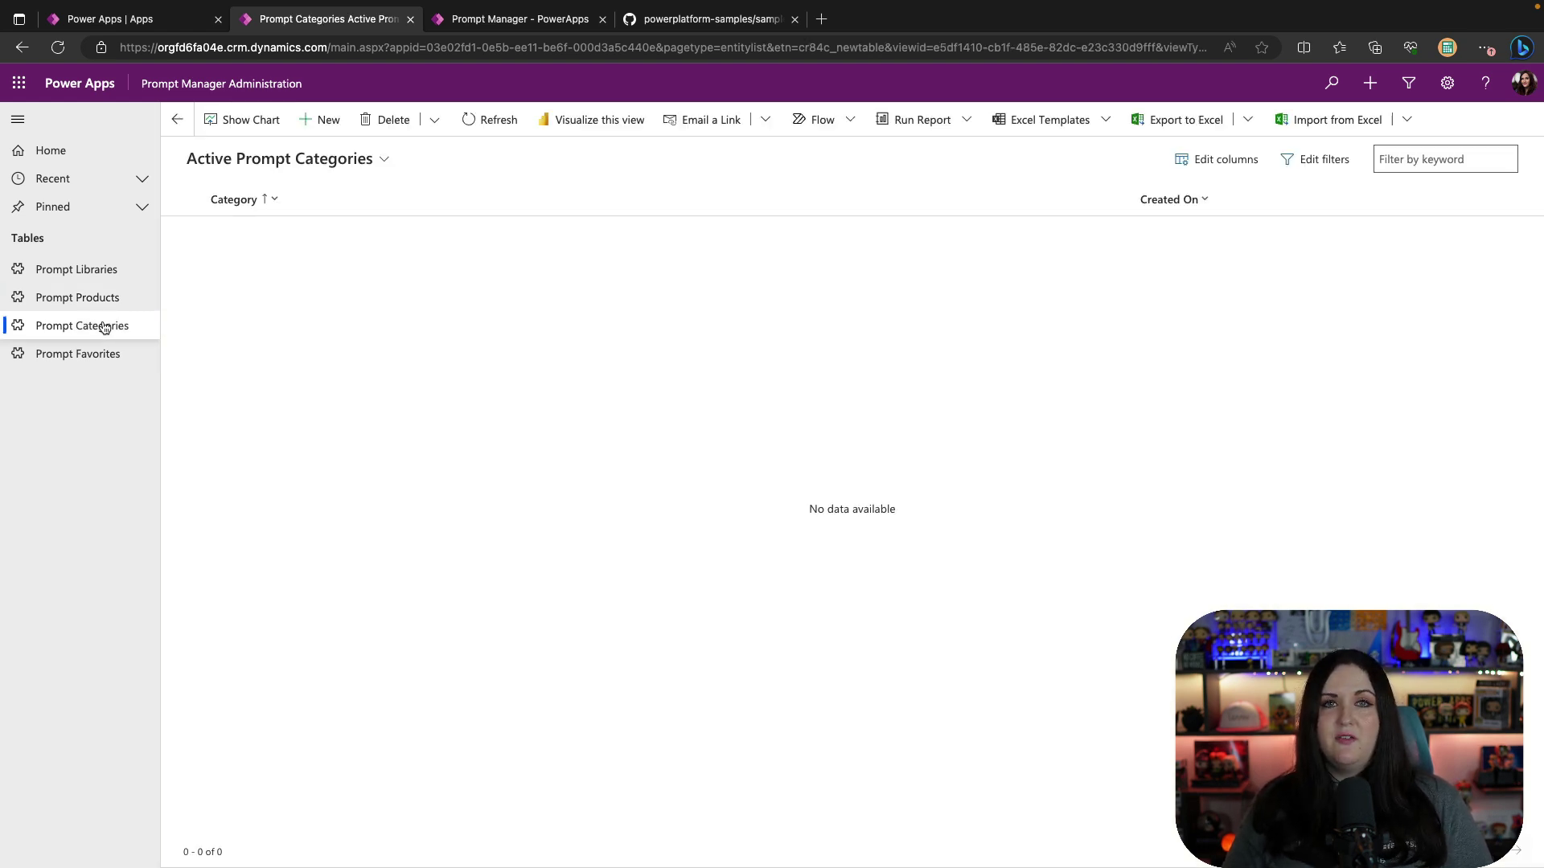
left_click(315, 122)
type("Personal")
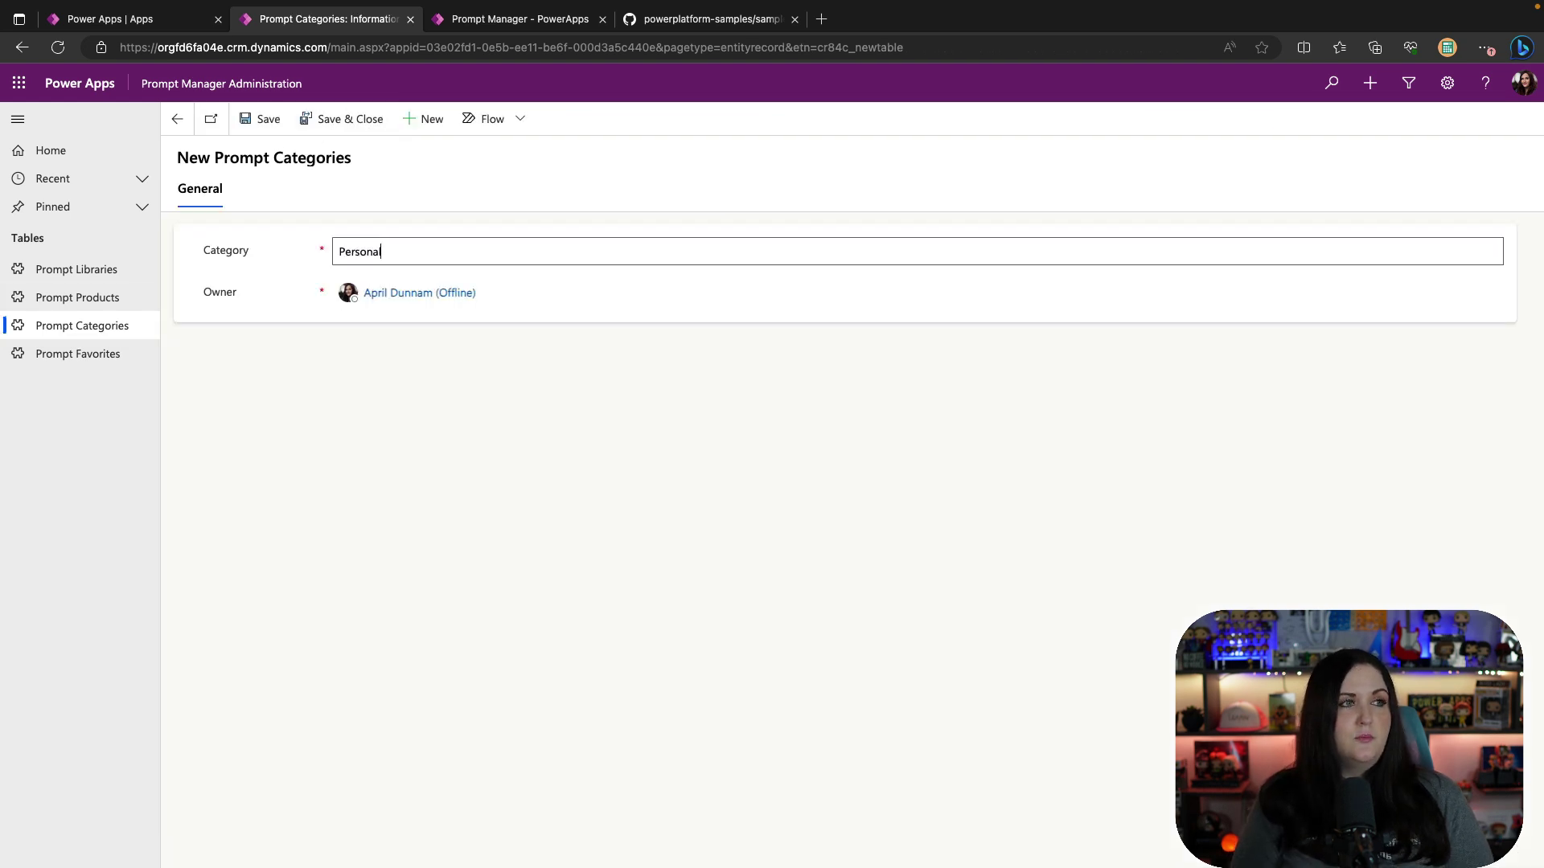
left_click(259, 120)
Save another Prompt Categories record named "Business", and check the records in the Prompt Products and Prompt Categories tables
left_click(423, 120)
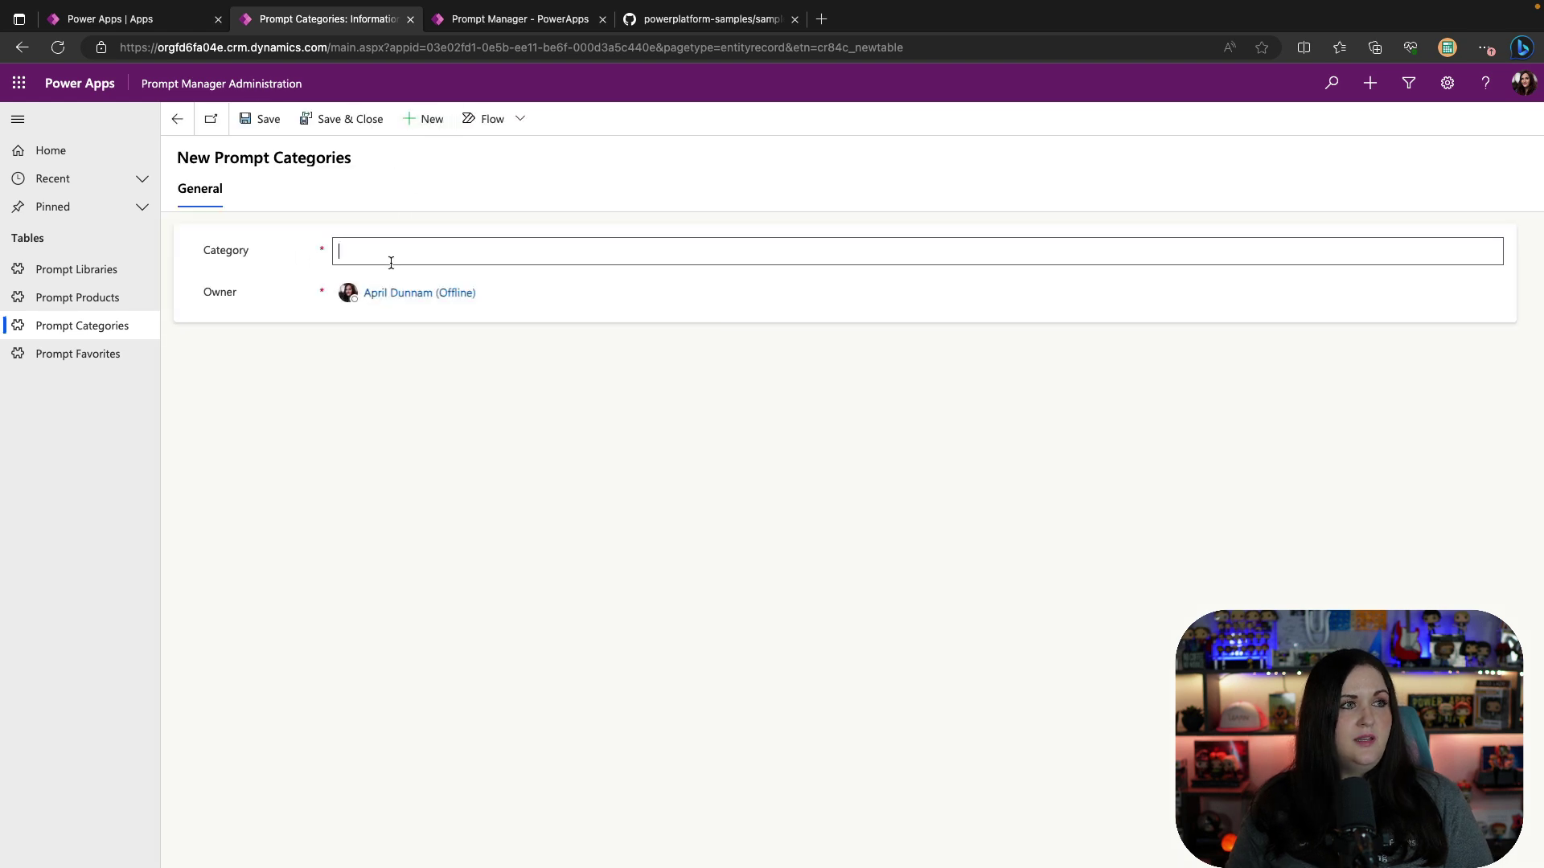
type("Business")
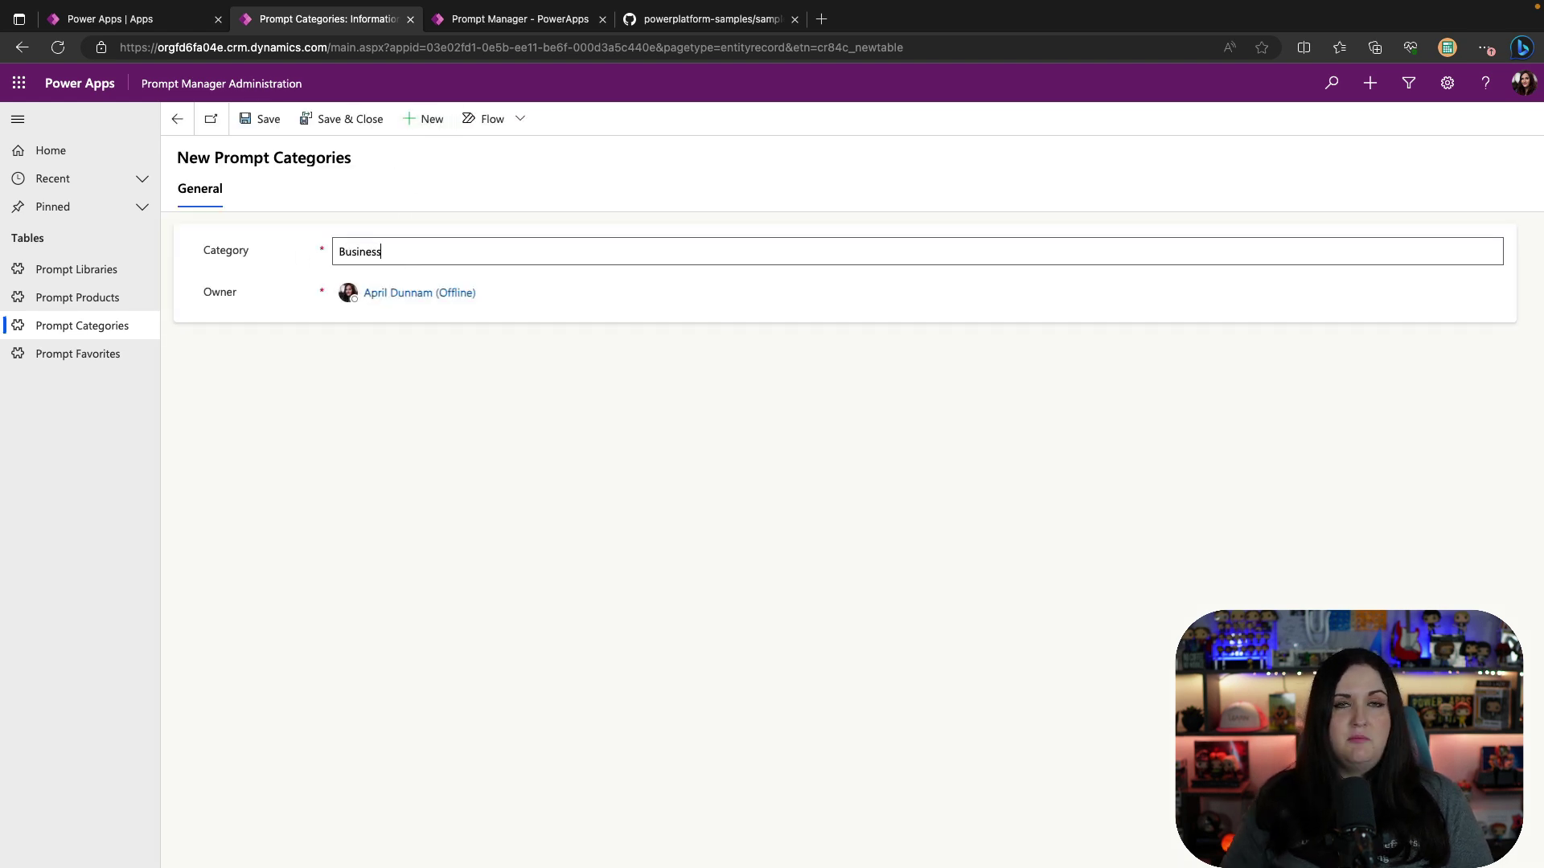
left_click(108, 306)
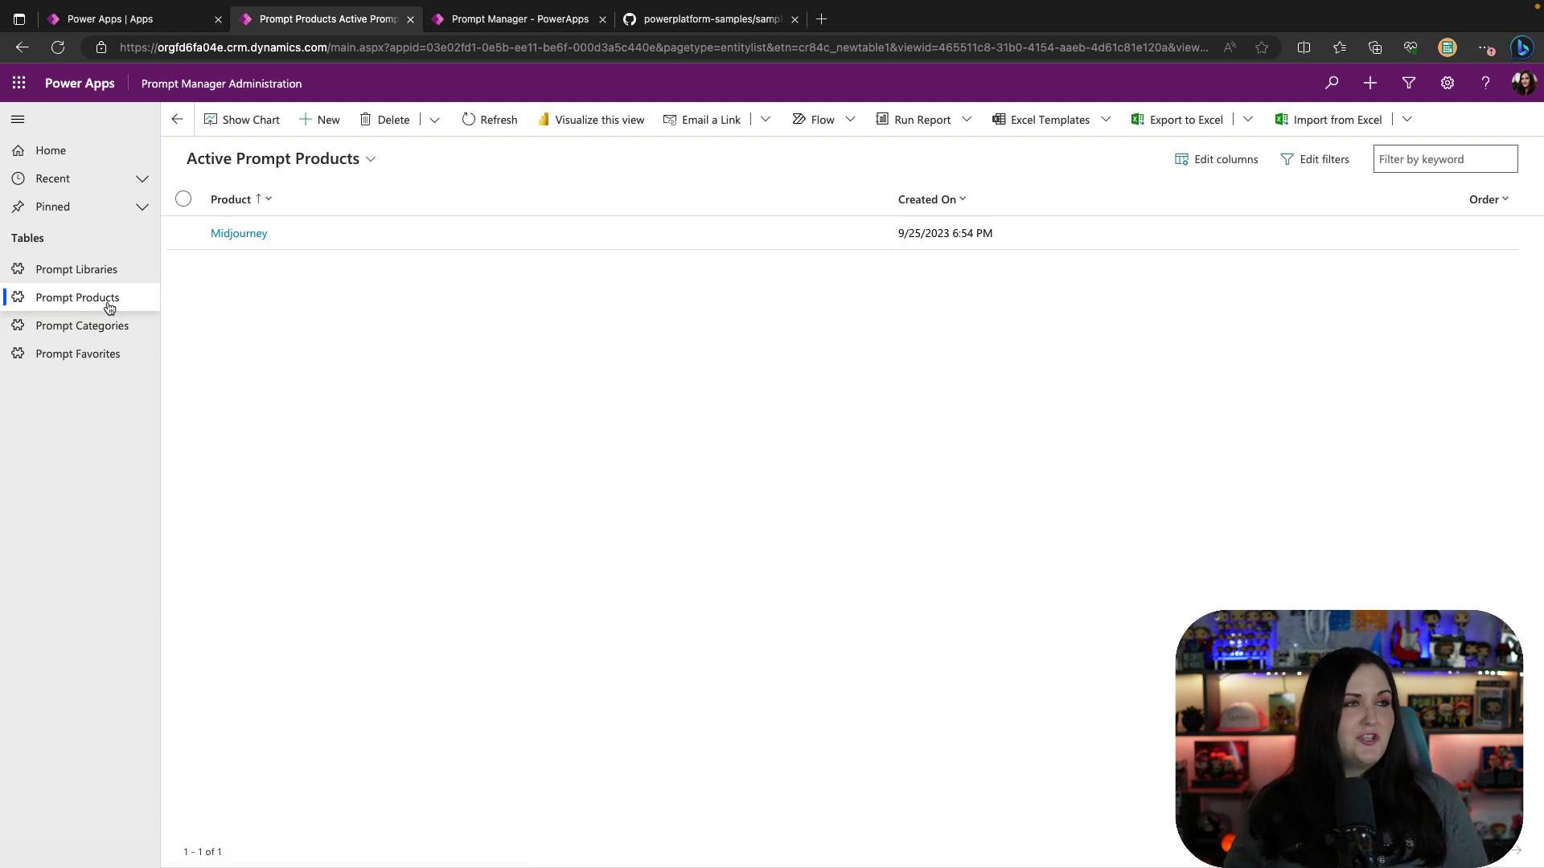
left_click(110, 323)
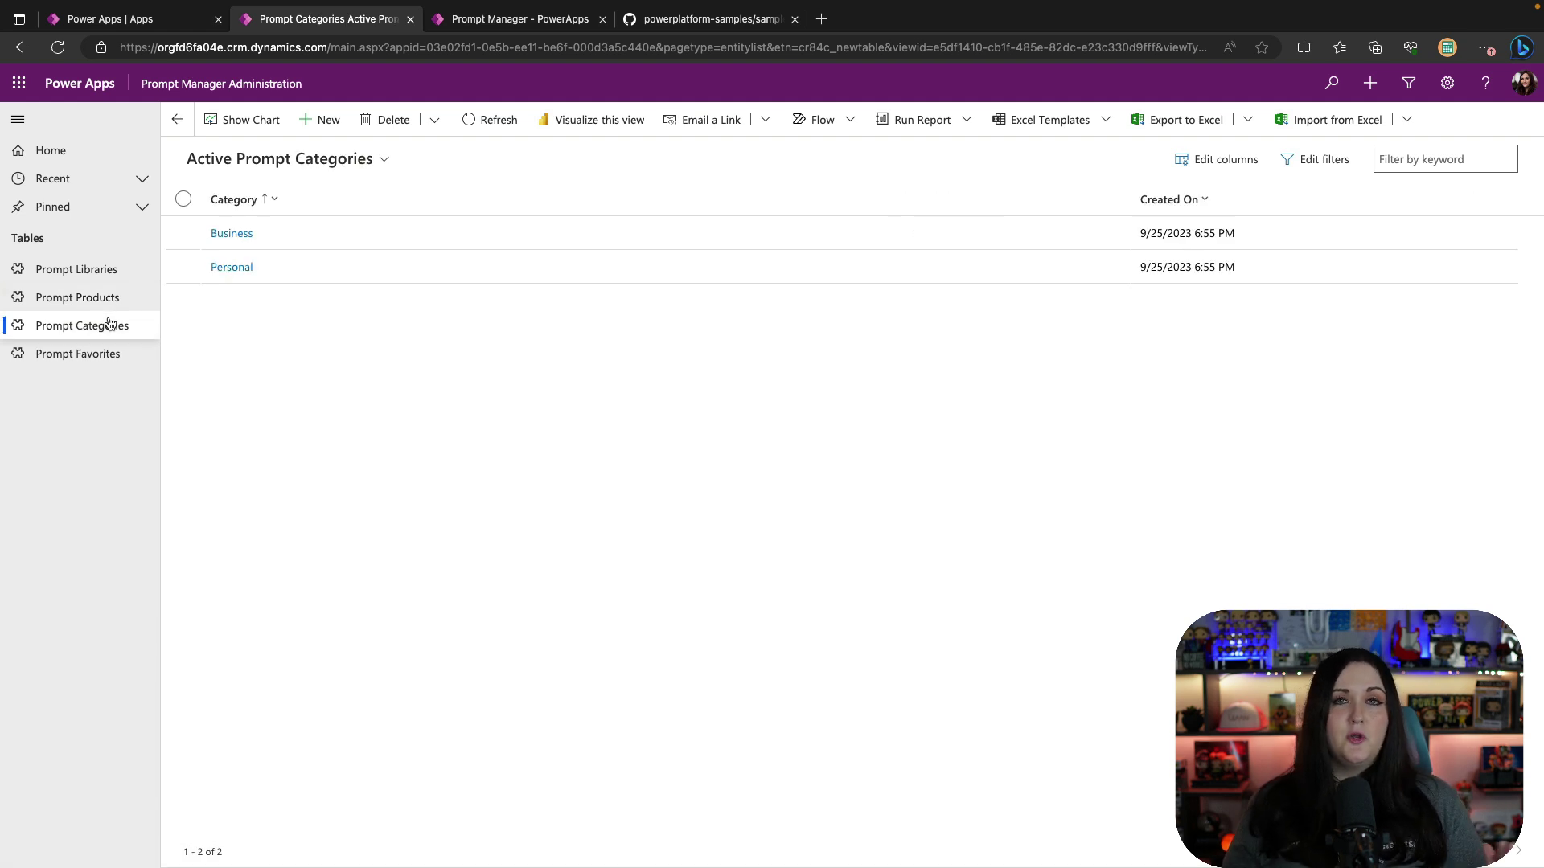
Switch to the running Prompt Manager app and filter the prompts by the Business category and the Midjourney product
left_click(484, 20)
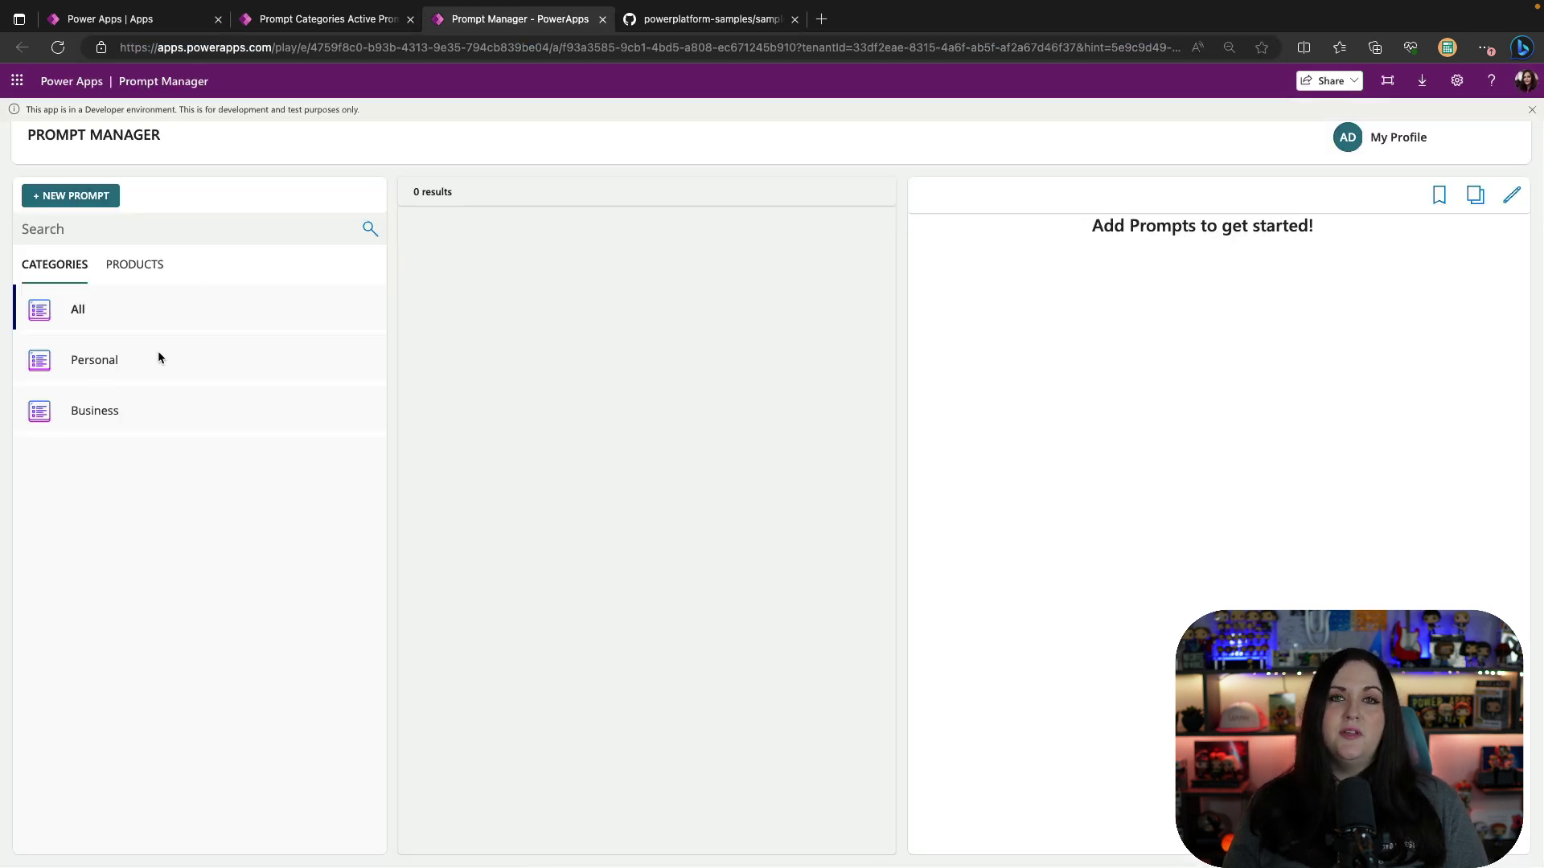
left_click(86, 366)
left_click(98, 408)
left_click(137, 265)
left_click(122, 361)
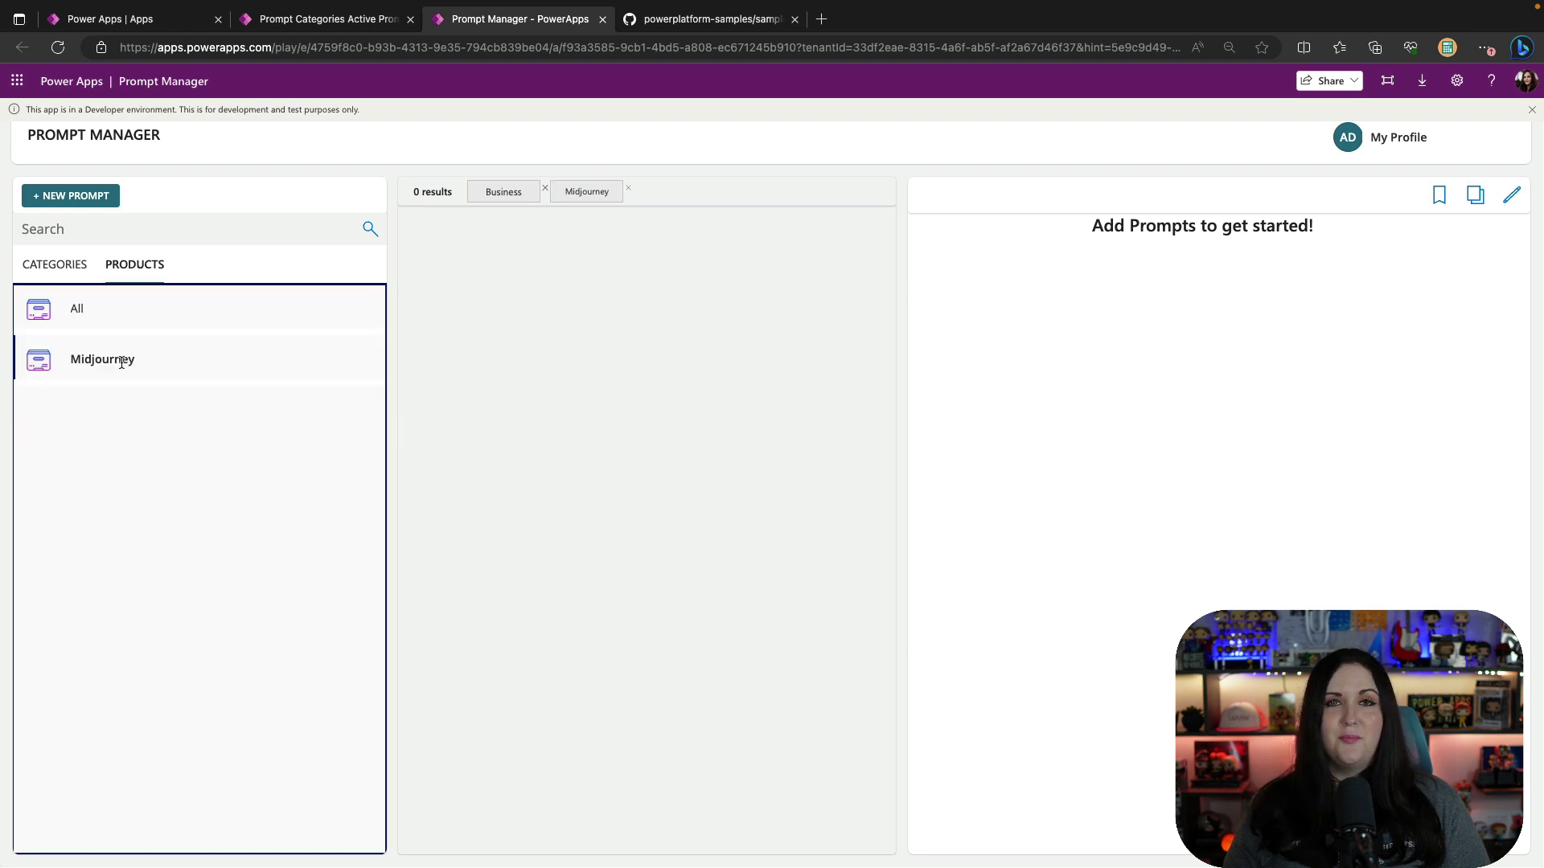
Start a new prompt with the category Business and the product Midjourney
left_click(87, 201)
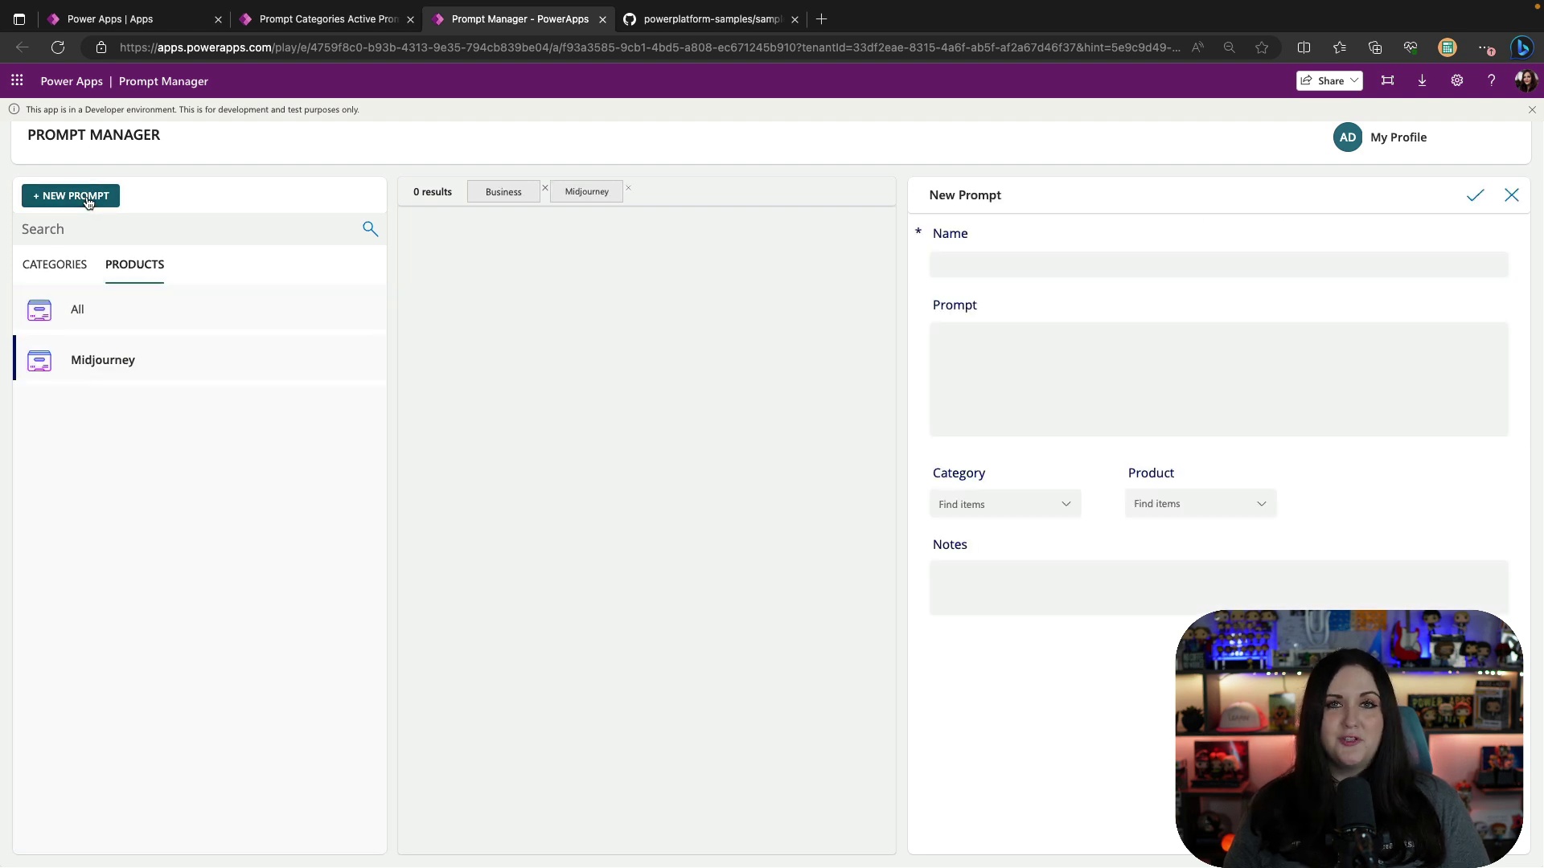
left_click(1011, 505)
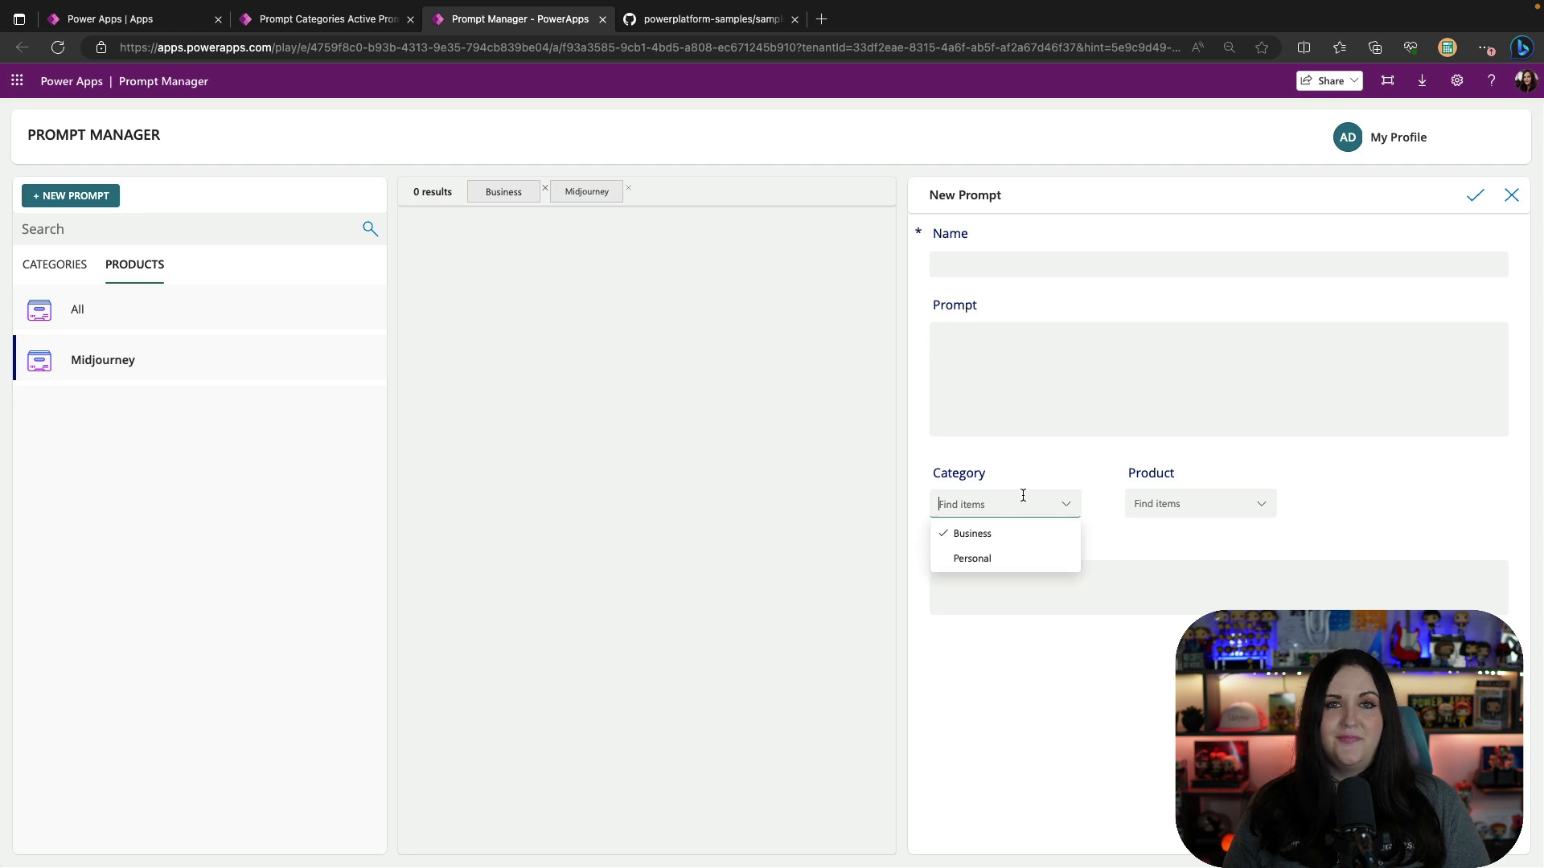
left_click(1000, 536)
left_click(1220, 512)
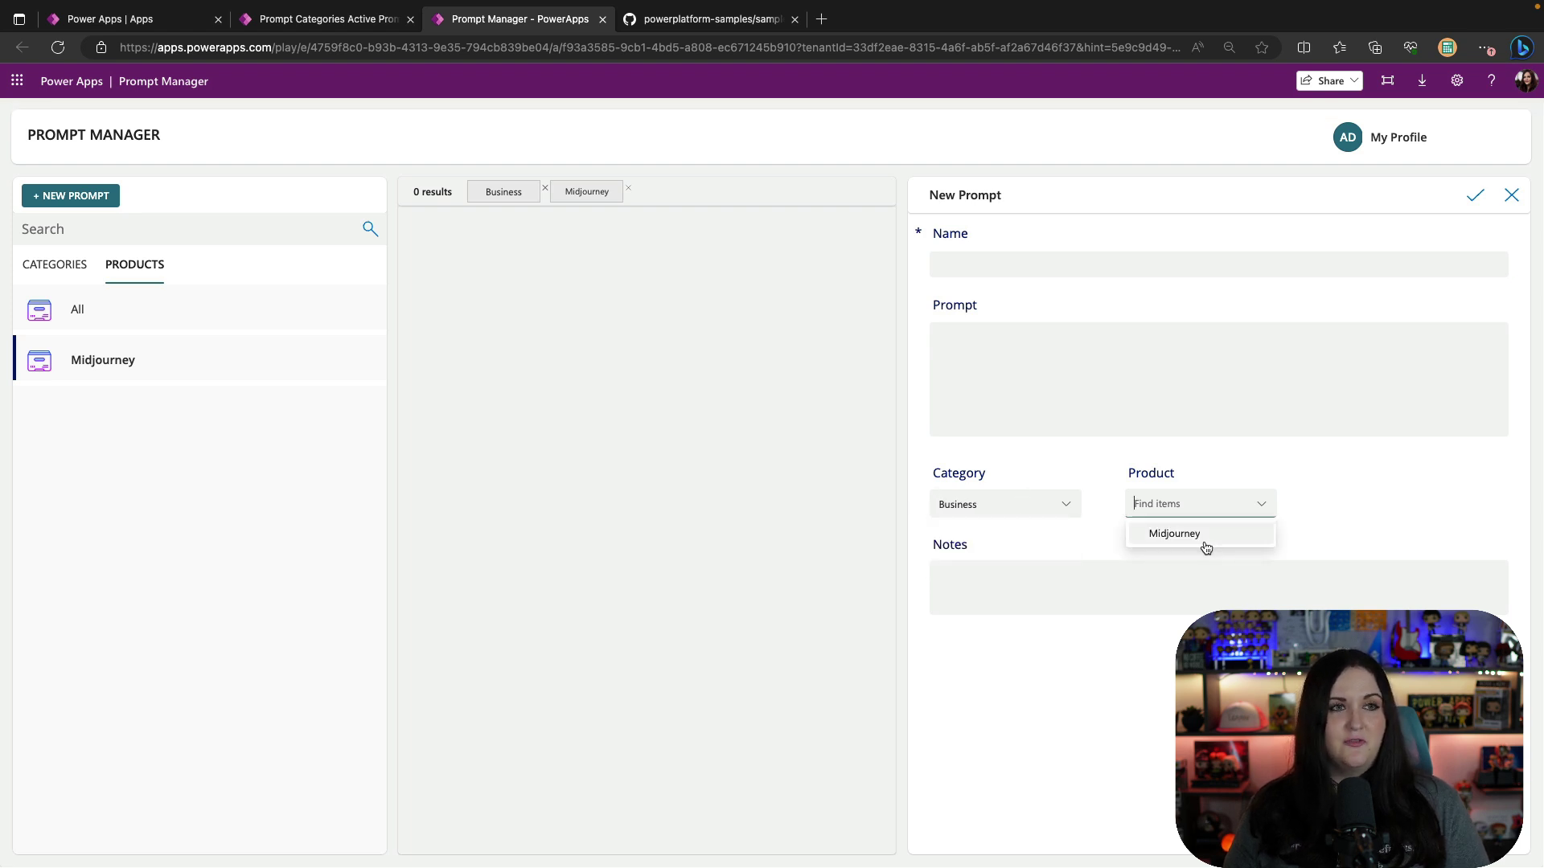
left_click(1206, 547)
Name the new prompt "Test Prompt", enter the prompt text "Put in this super awesome prompt!!" and save it
left_click(1055, 270)
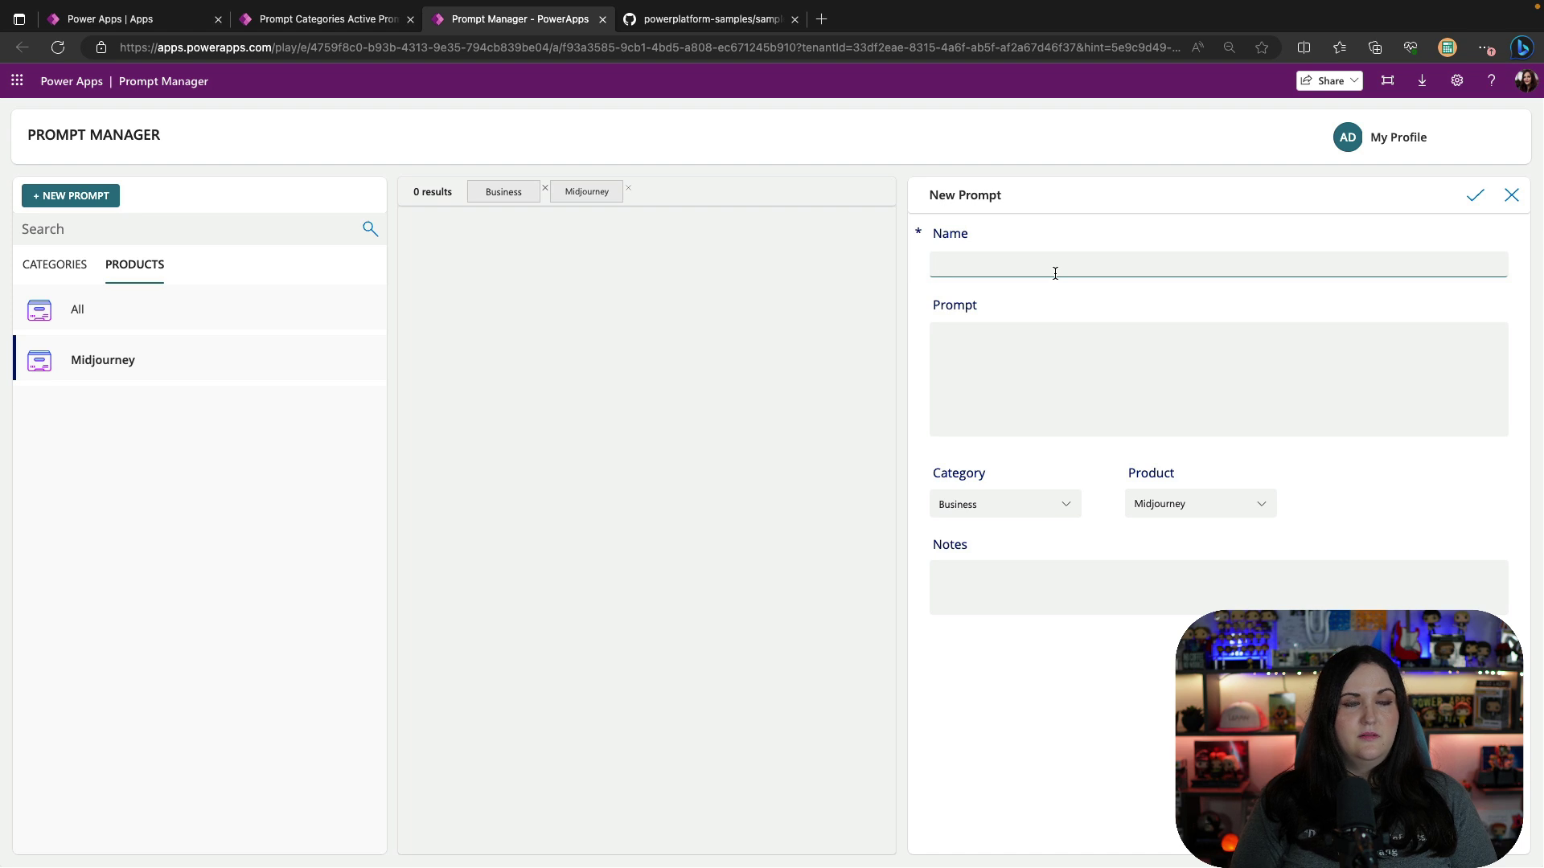
type("Test Prompt")
key("Tab")
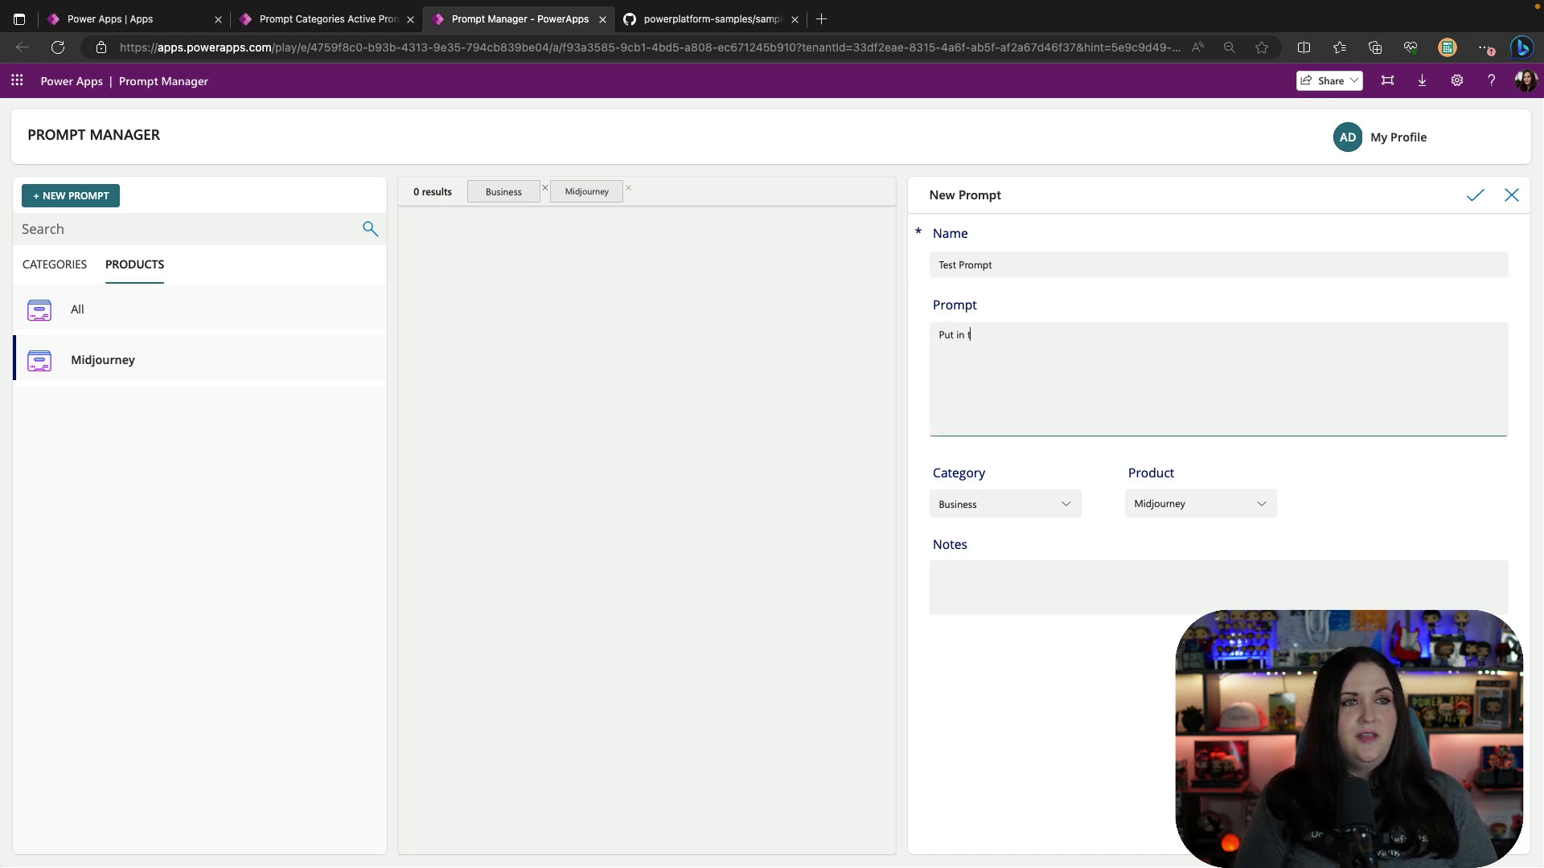
type("Put in this super awesome prompt!!")
left_click(1475, 196)
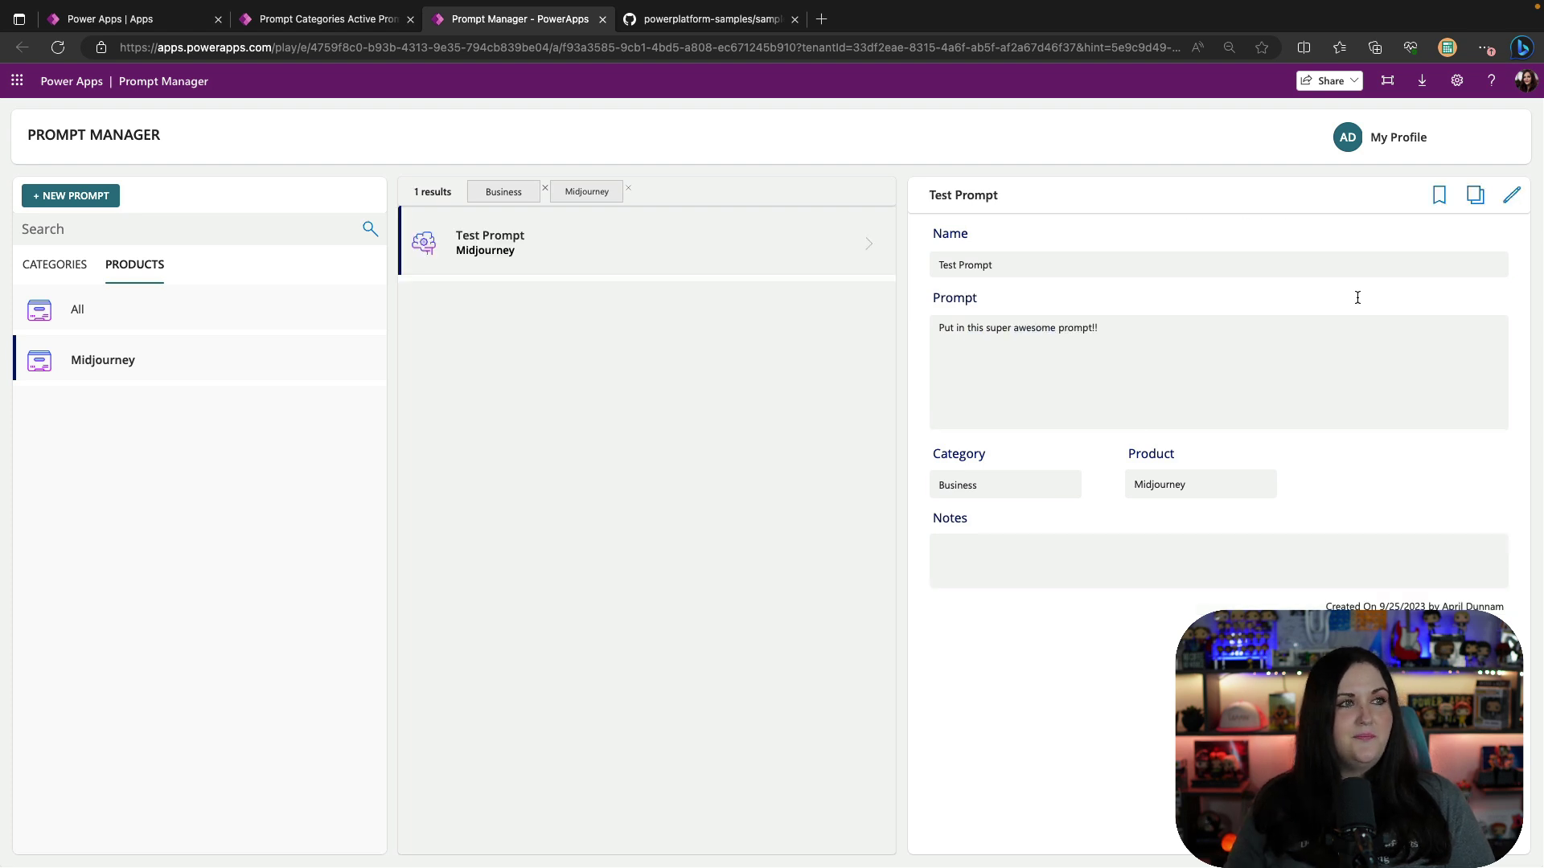